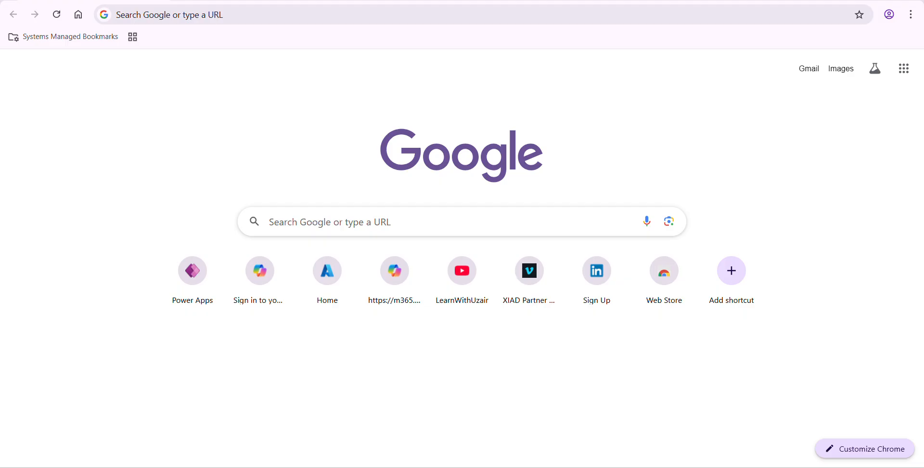
click(235, 21)
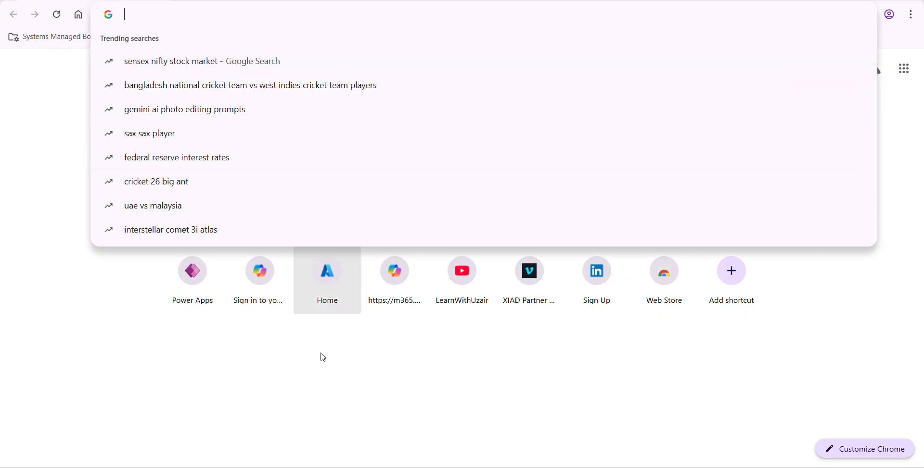
click(342, 406)
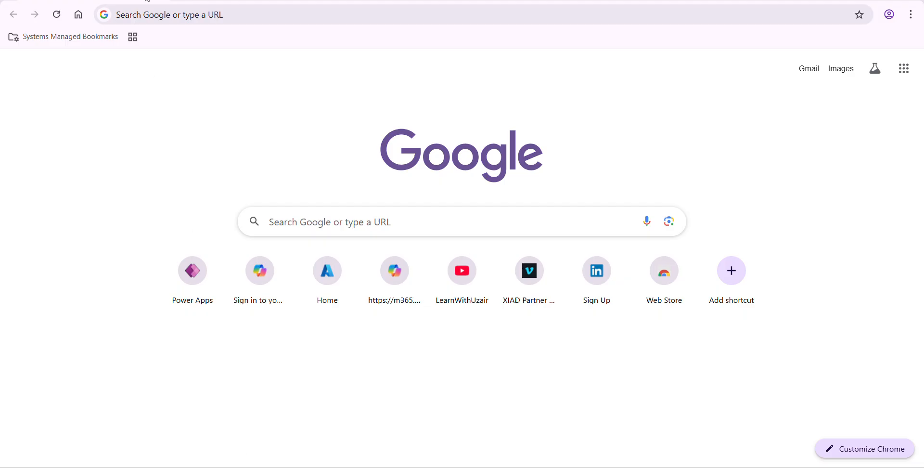
click(152, 11)
text(https://www.youtube.com/@learnwith-uzair)
key(Return)
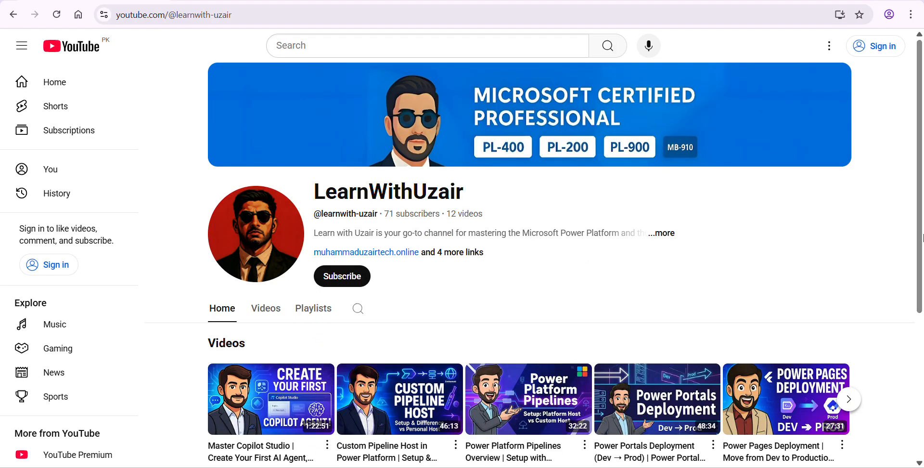
drag(920, 238, 921, 281)
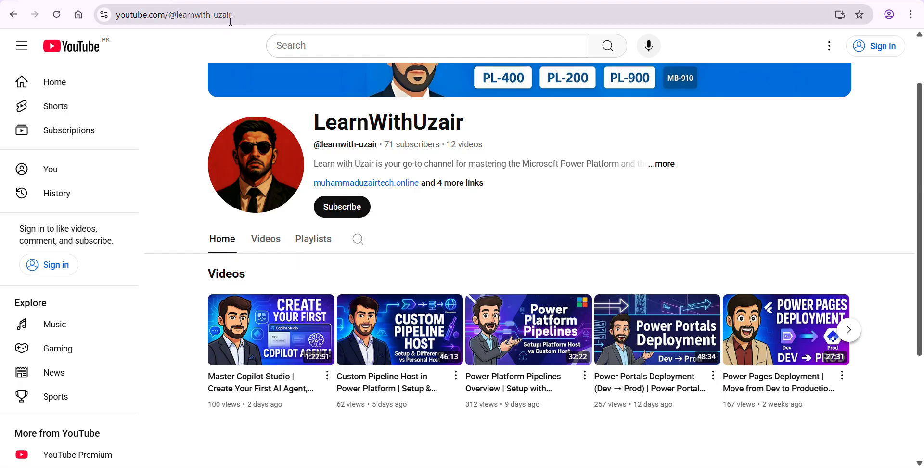
key(ctrl+t)
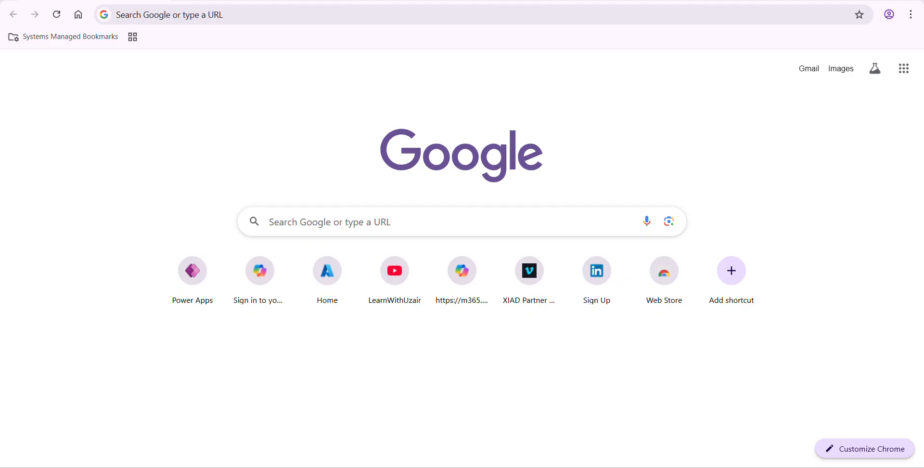
click(211, 22)
text(https://portal.azure.com/)
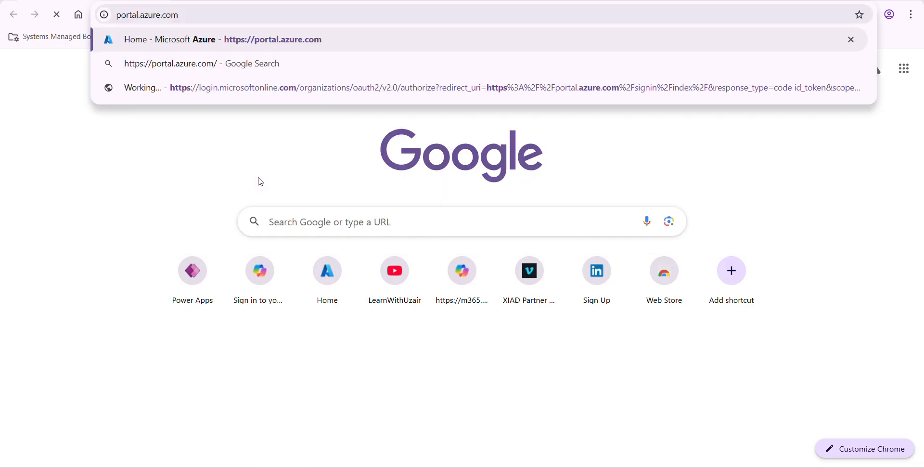
key(Return)
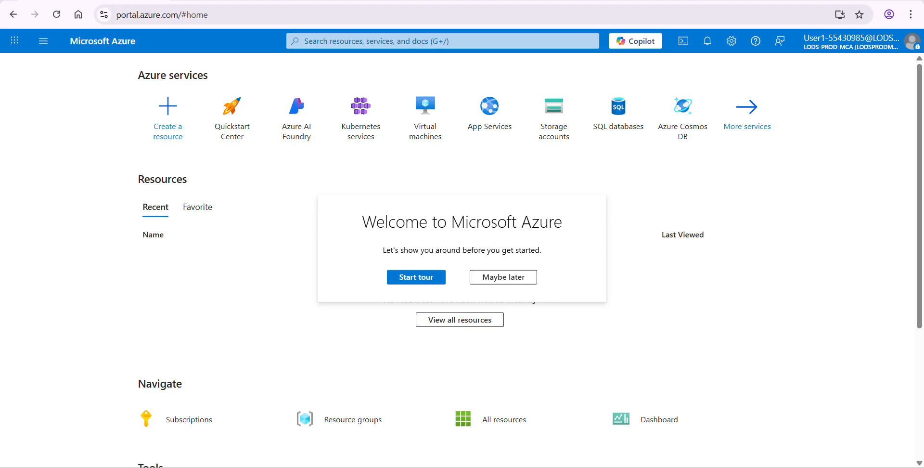
- Open the AI Search service list within Azure AI Foundry, putting off the welcome tour
click(303, 125)
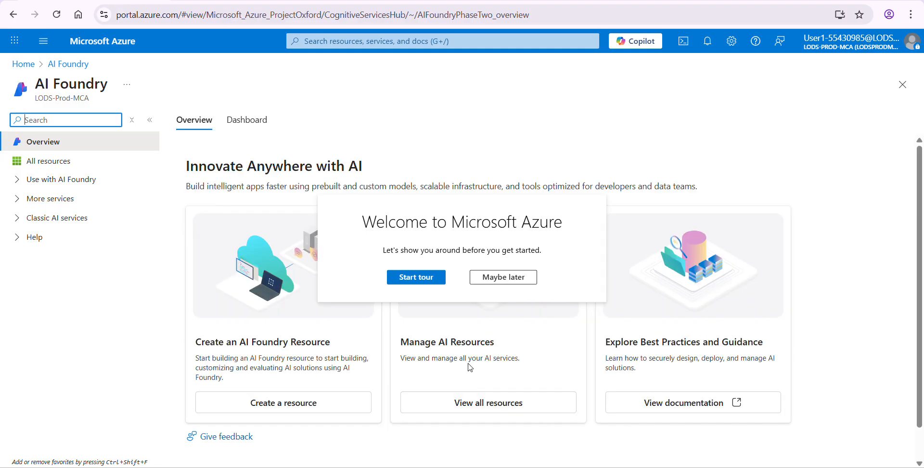
click(505, 278)
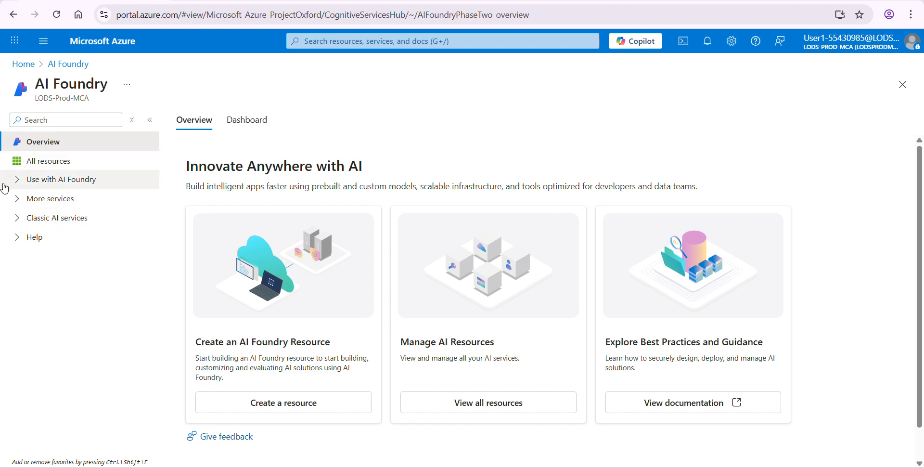
click(17, 183)
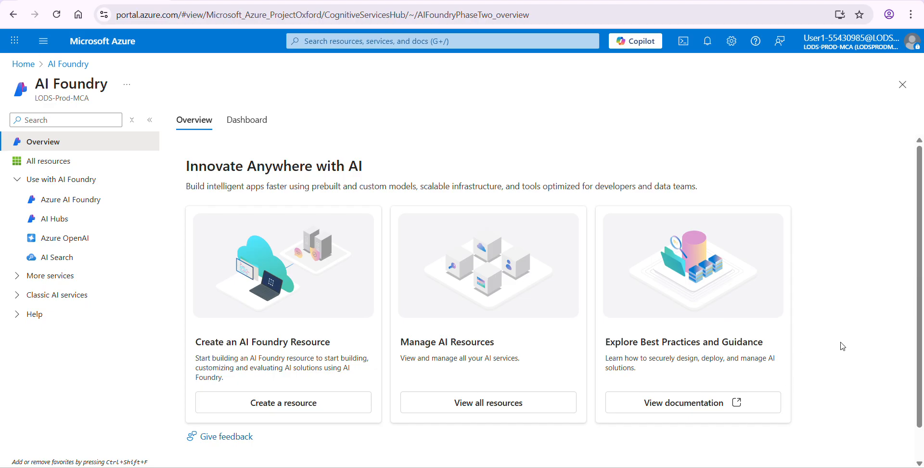
scroll(842, 346, down, 1)
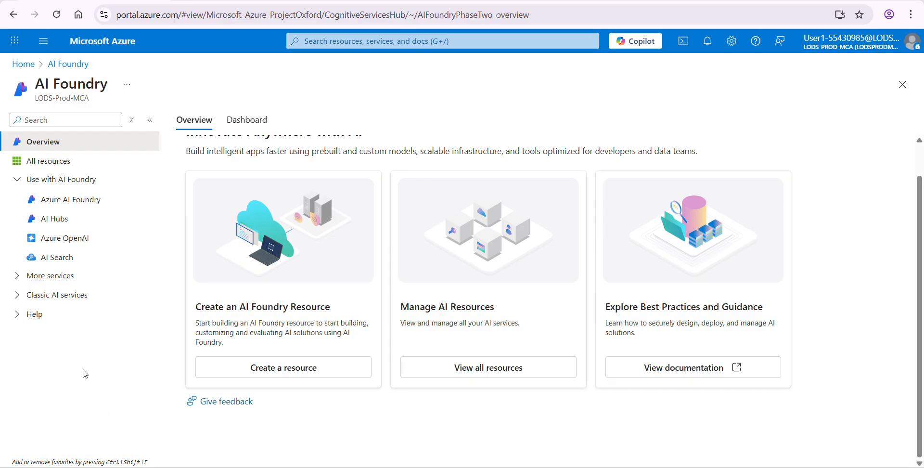
click(67, 258)
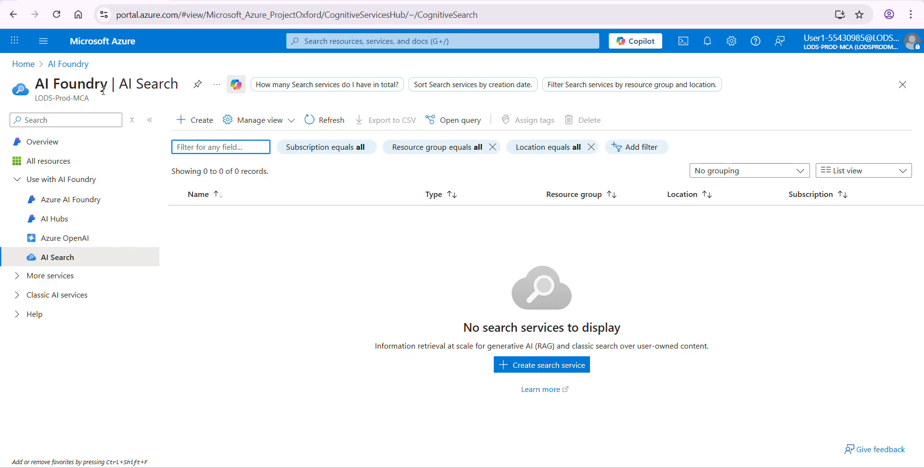
- Start a new search service in ResourceGroup1 and name it searchleaves55430985
click(194, 123)
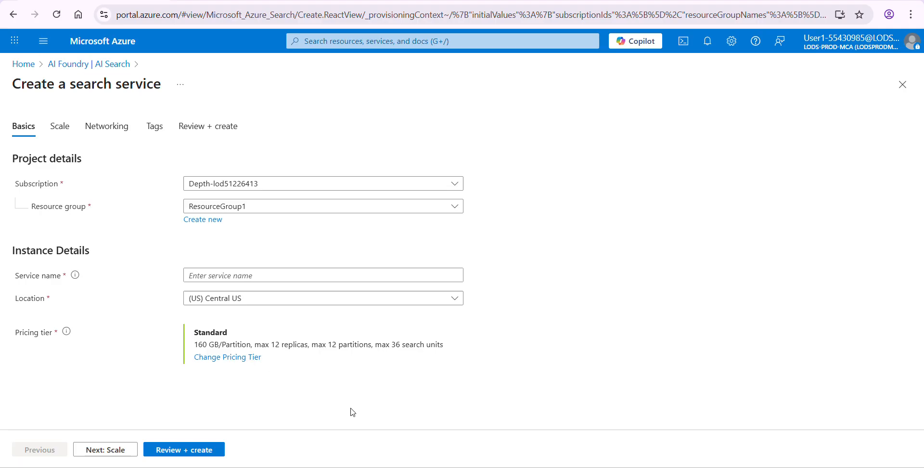
click(261, 273)
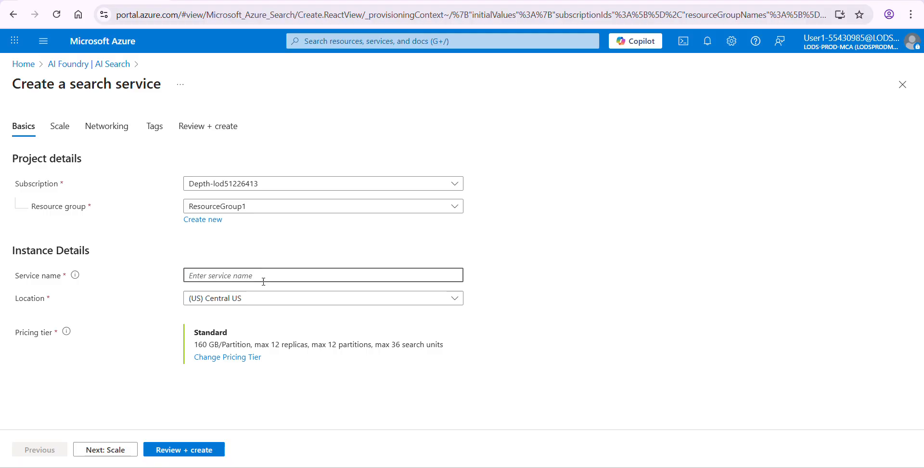
text(searchleaves55430985)
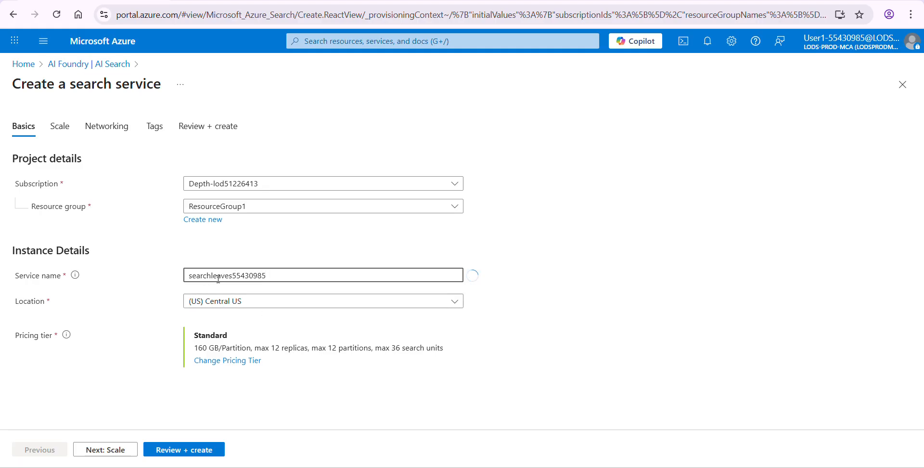
drag(233, 275, 266, 275)
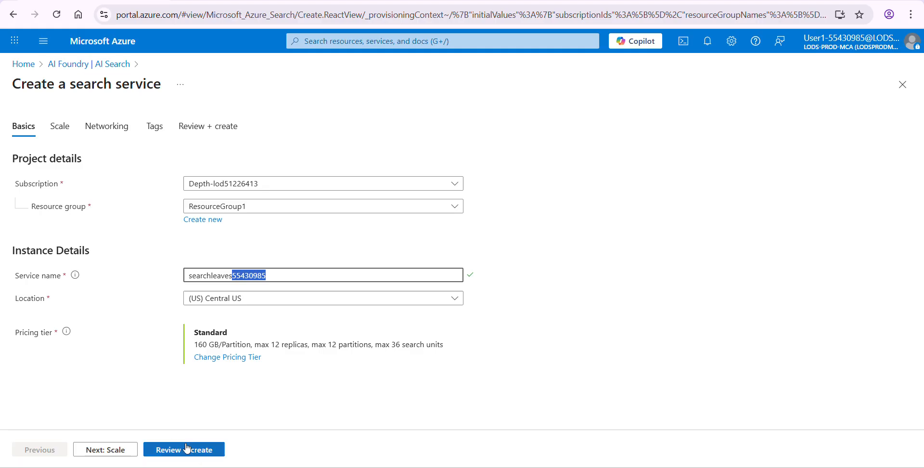
- Set the search service's location to (Asia Pacific) Southeast Asia, filtering the regions by "south"
click(238, 303)
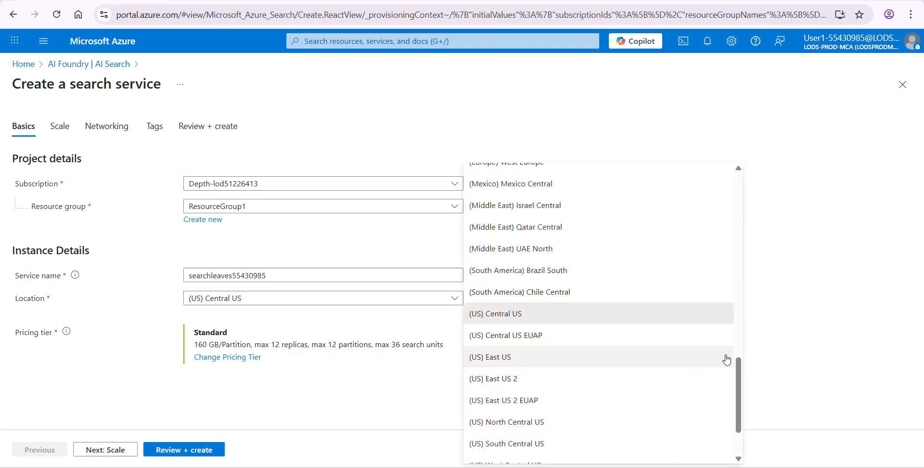
scroll(742, 384, down, 2)
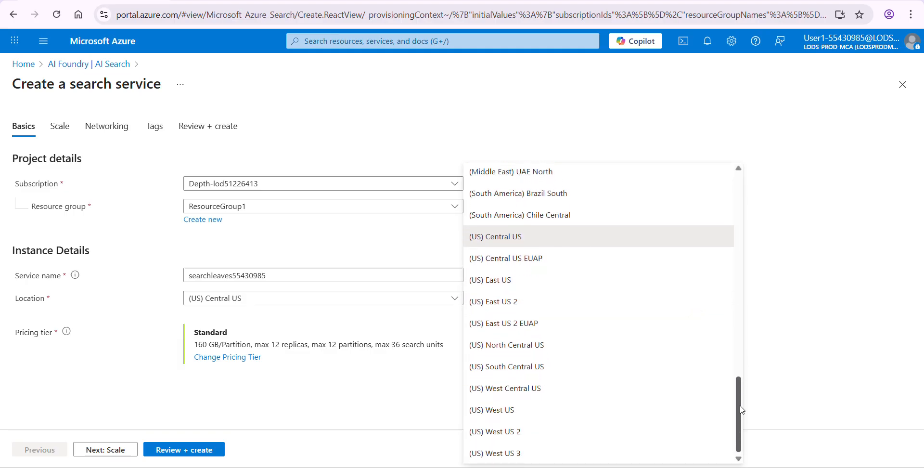
drag(742, 409, 742, 202)
click(565, 173)
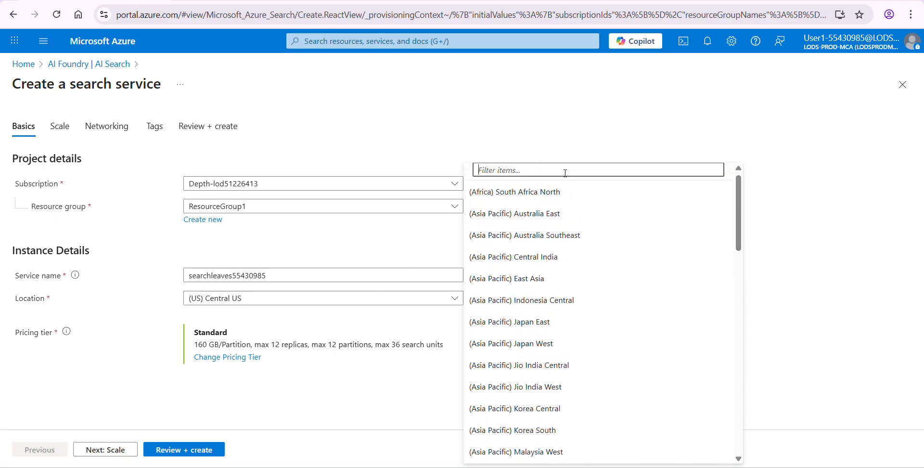
text(south)
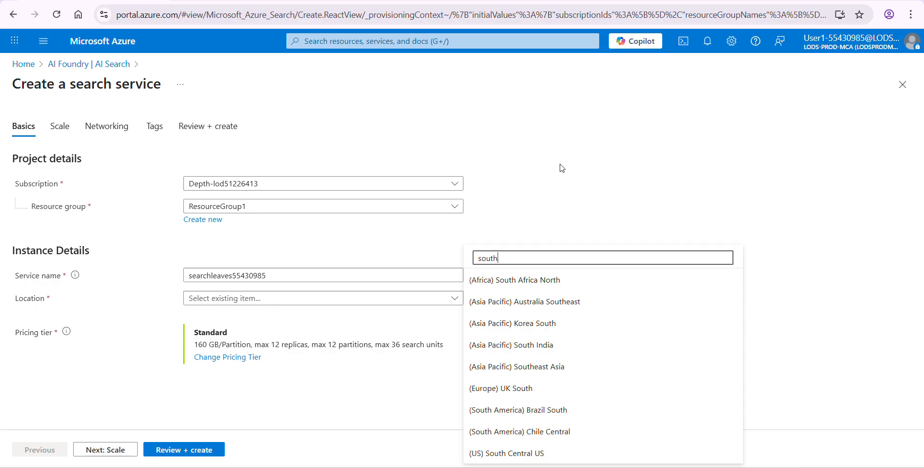
click(552, 369)
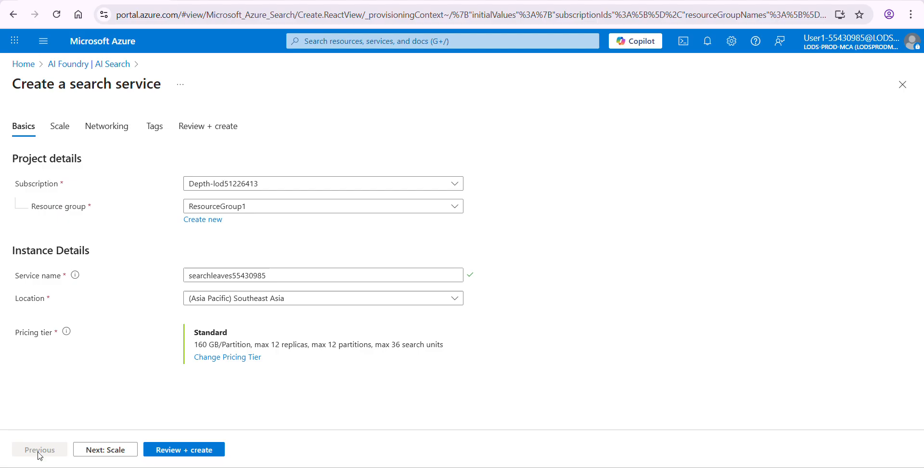
- Review and create the search service, and go to the deployed resource
click(169, 453)
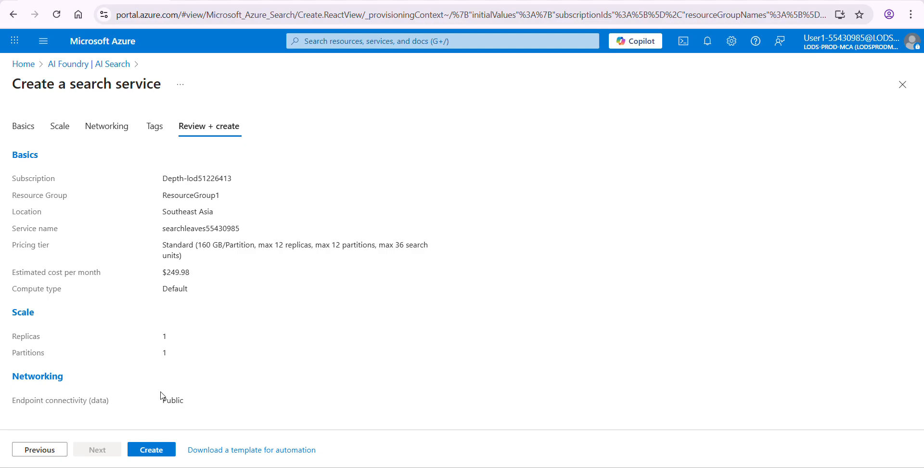
click(146, 452)
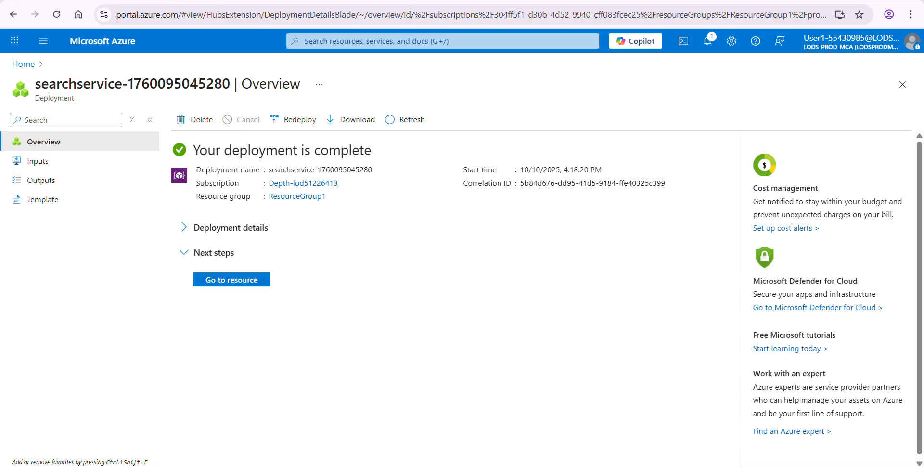
click(249, 281)
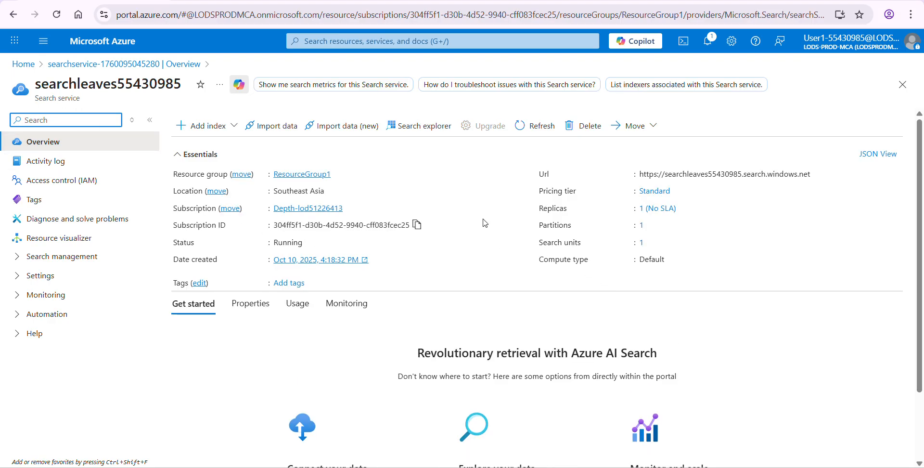
- Copy the search service's URL from its overview and its primary admin key from the Keys settings
click(818, 174)
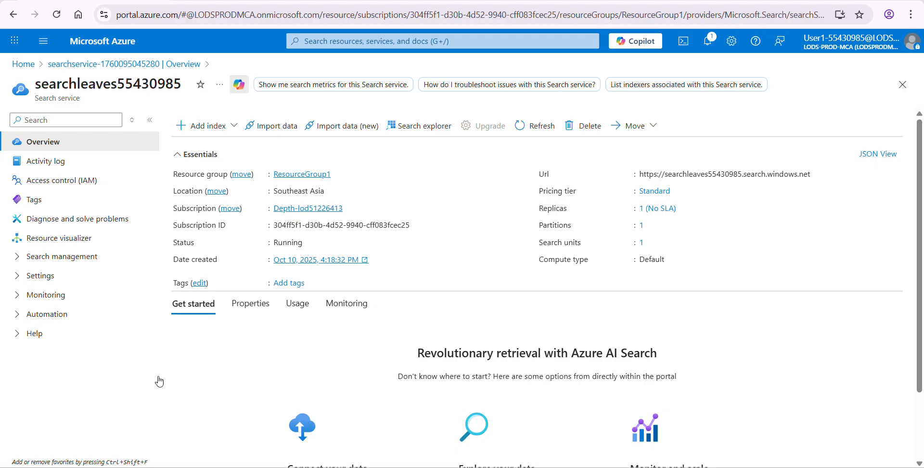
click(17, 258)
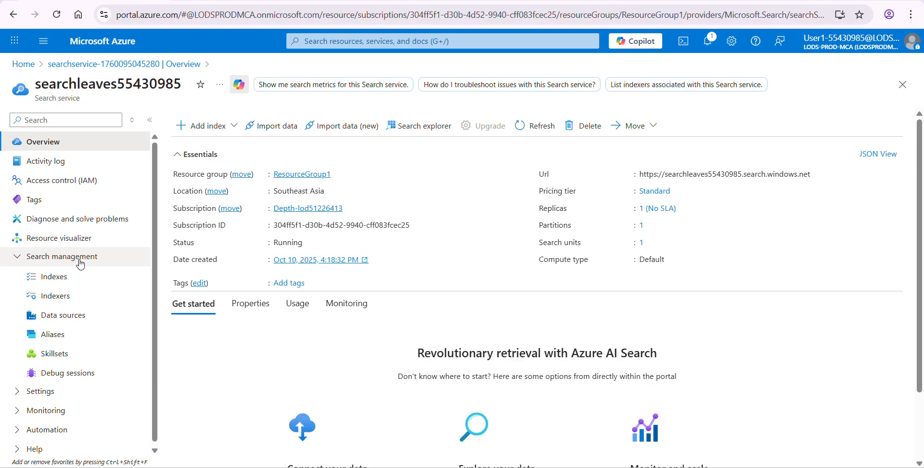
click(16, 258)
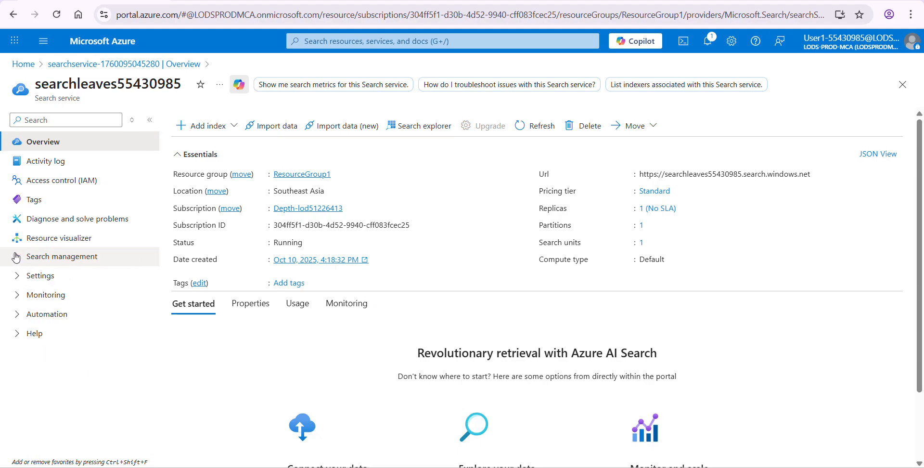
click(16, 277)
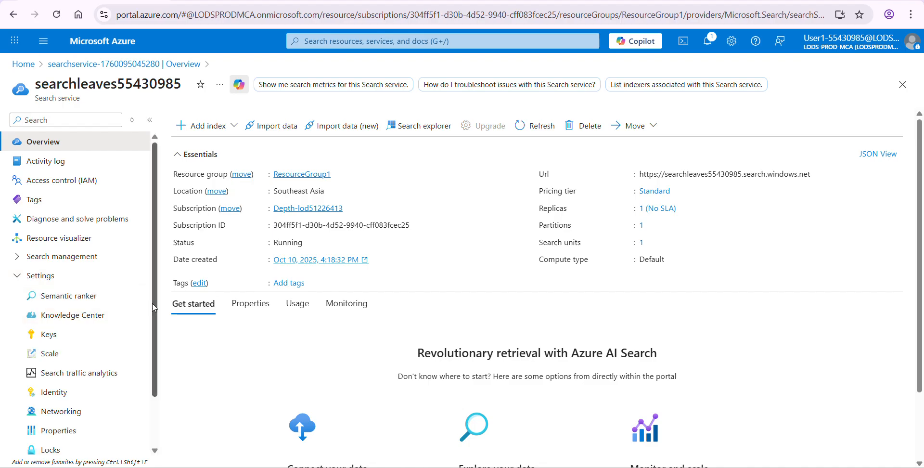
scroll(153, 307, down, 1)
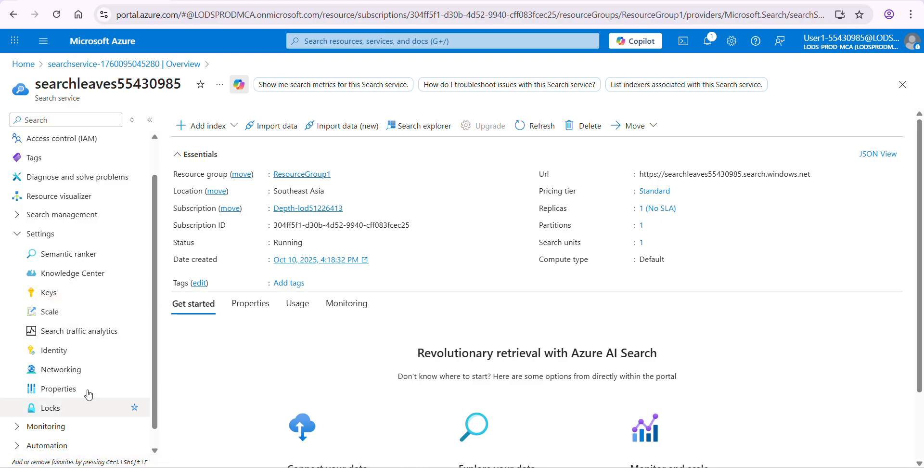
click(42, 295)
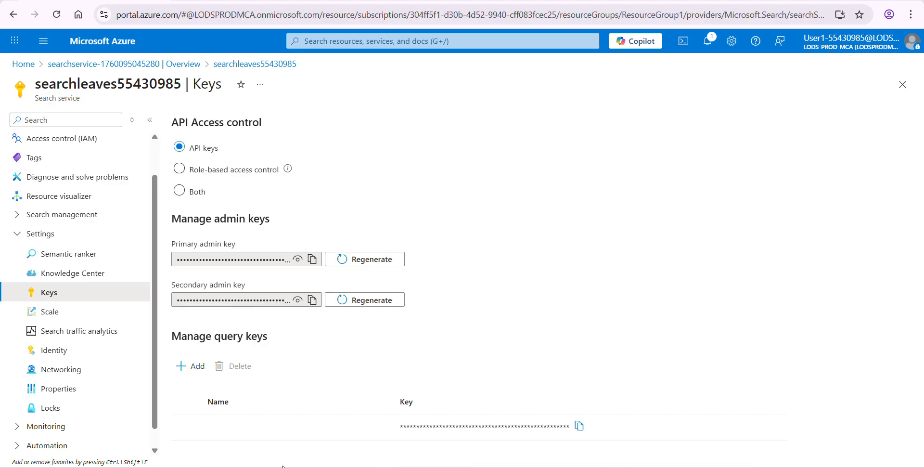
click(312, 259)
- Turn on the search service's system-assigned managed identity in its Identity settings, save it and confirm its registration
click(20, 234)
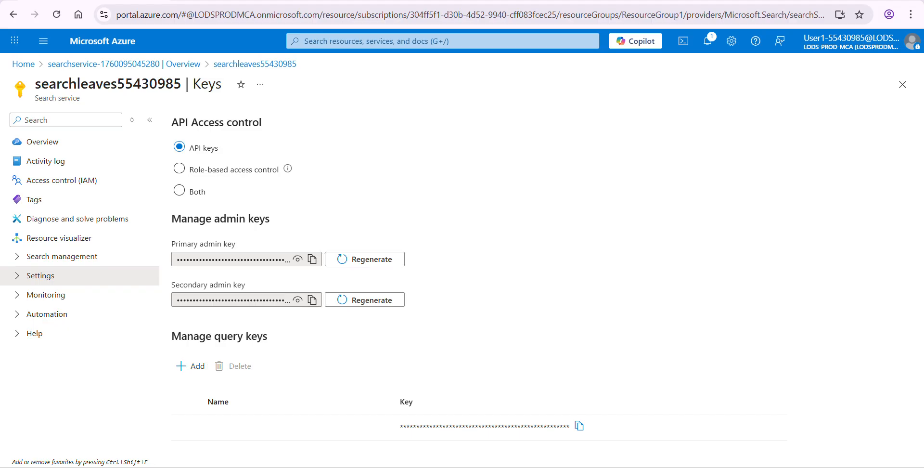
click(19, 275)
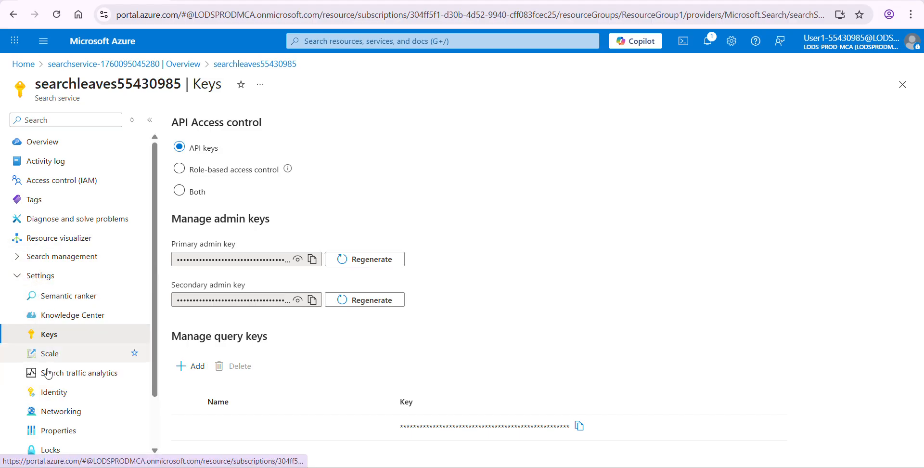
click(58, 398)
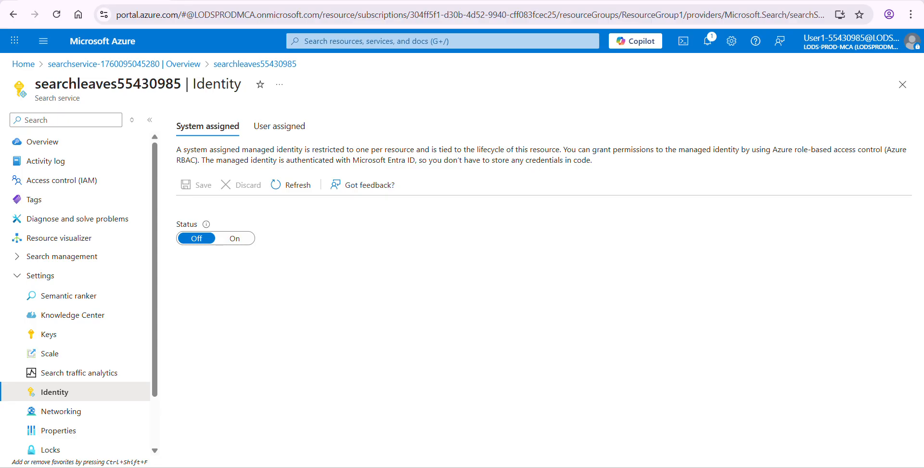
click(228, 240)
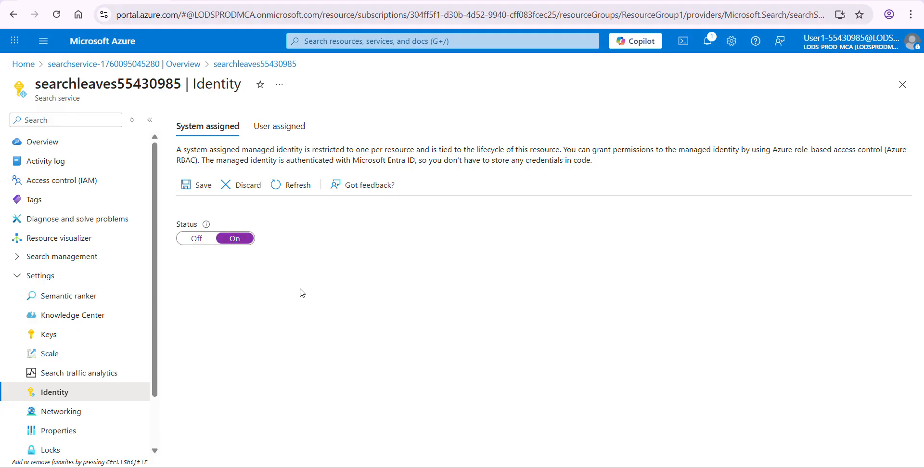
click(189, 184)
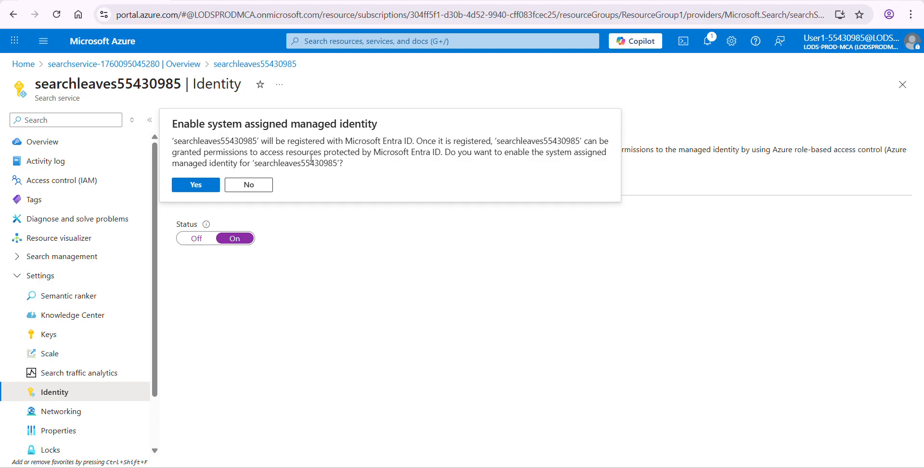
click(198, 185)
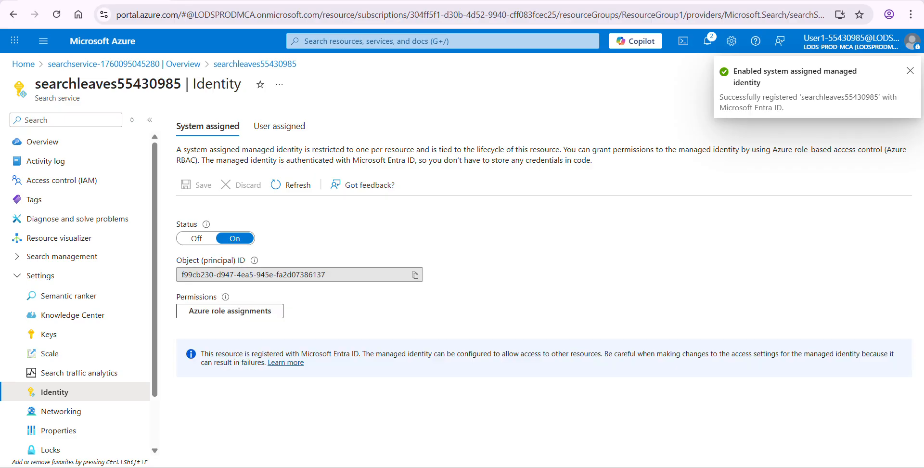
- Return to the portal home, start a new storage account in ResourceGroup1 and name it leavepolicystg55430985
click(36, 142)
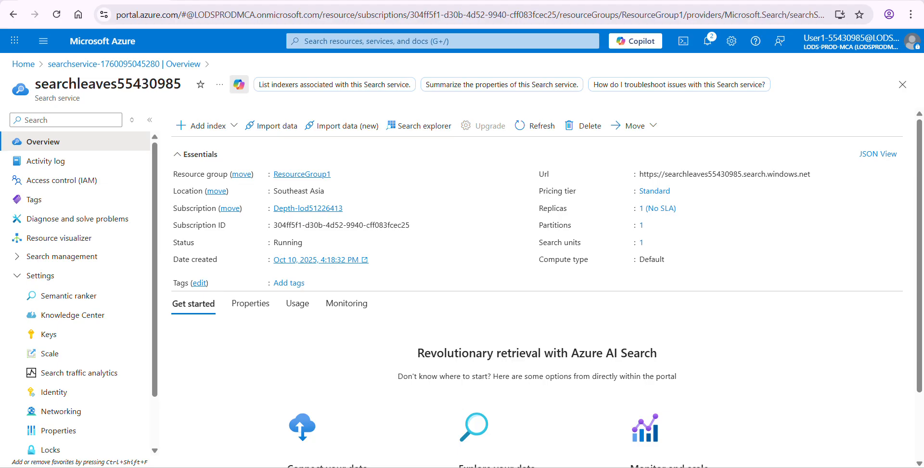
click(22, 64)
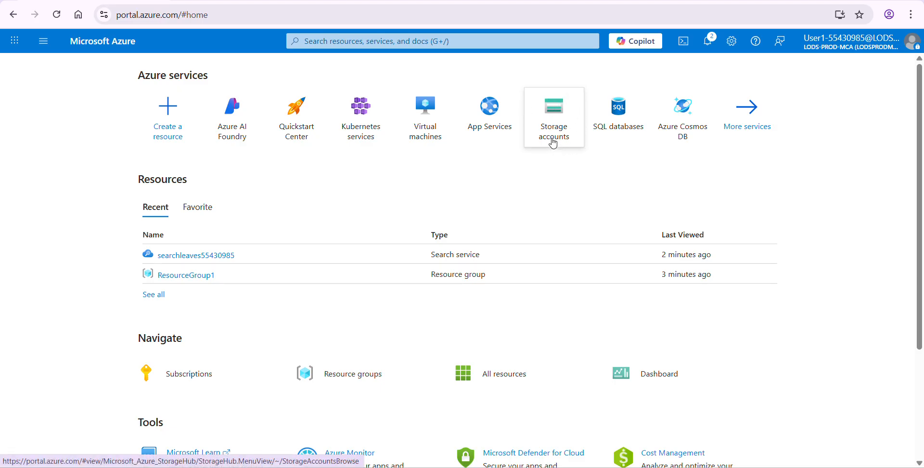
click(349, 42)
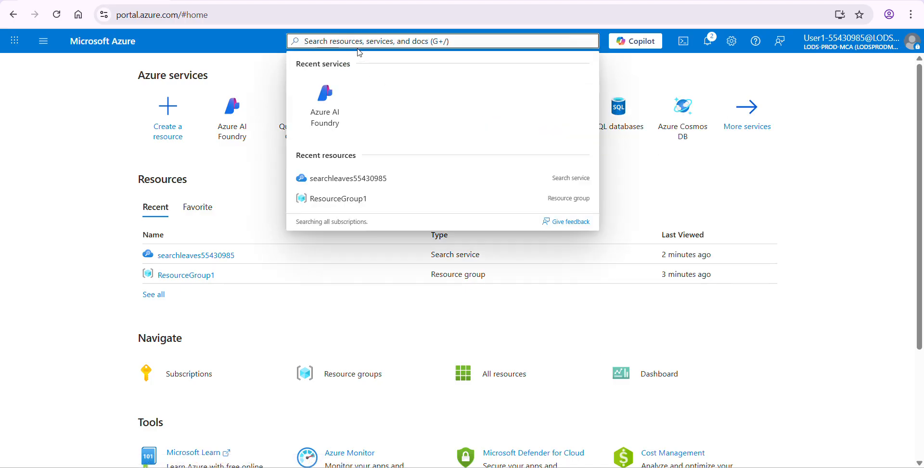
click(872, 154)
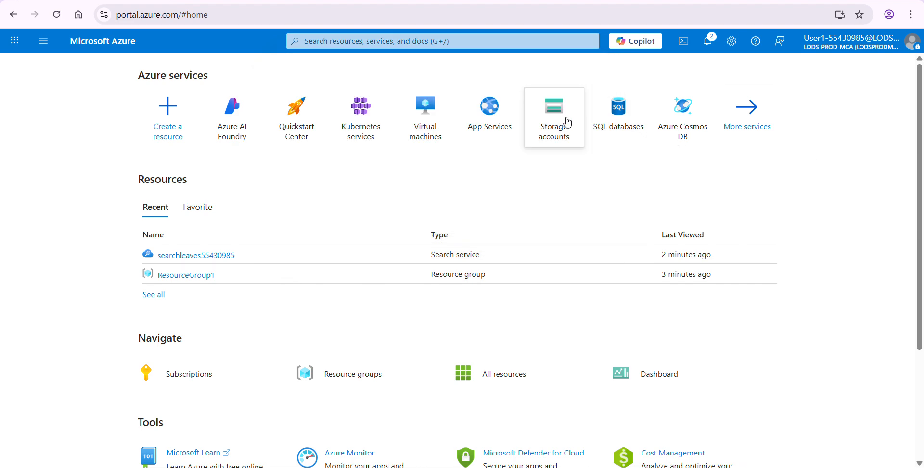
click(568, 123)
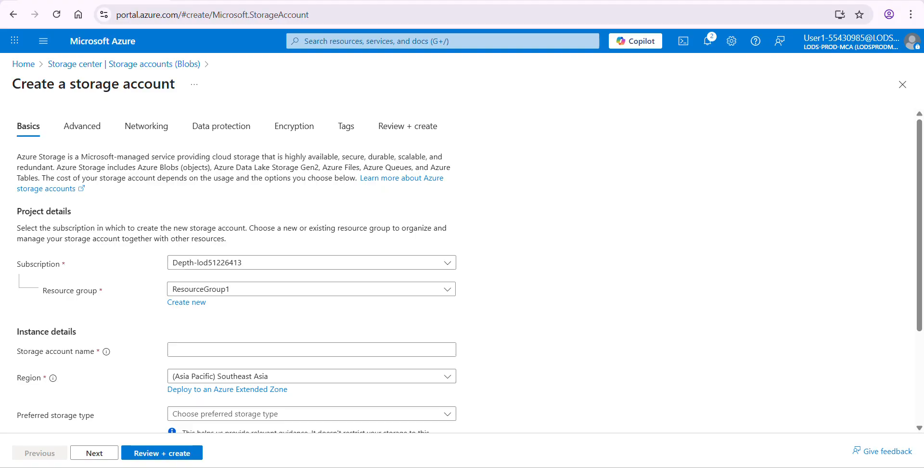
click(452, 349)
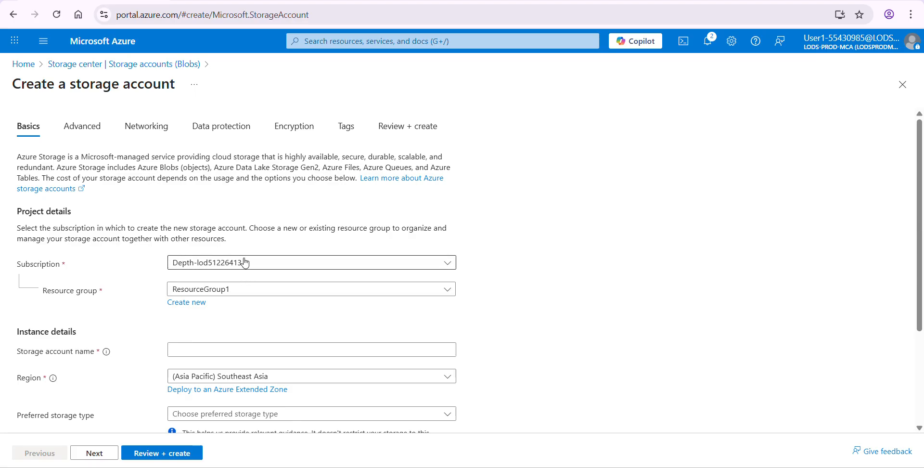
drag(921, 268, 923, 324)
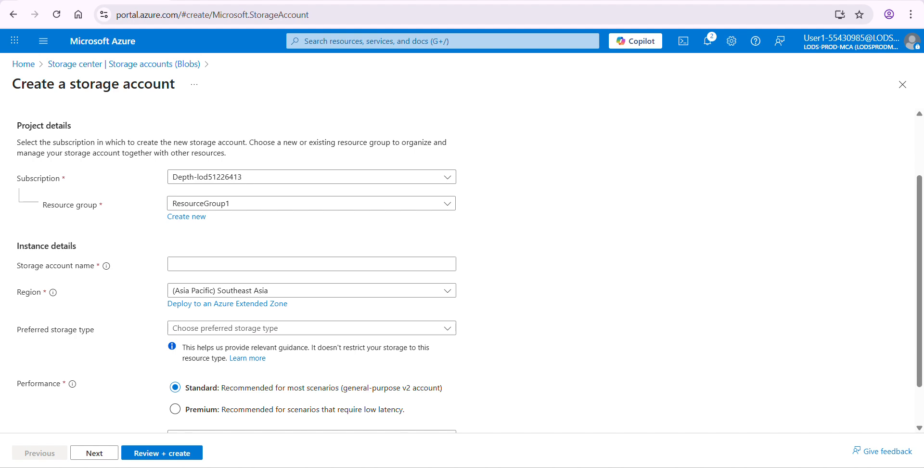
click(203, 264)
text(leavepolicystg55430985)
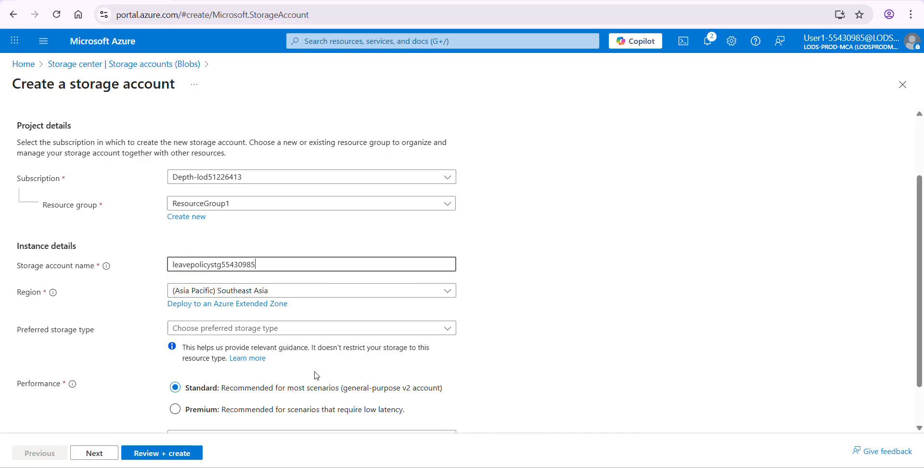
click(627, 393)
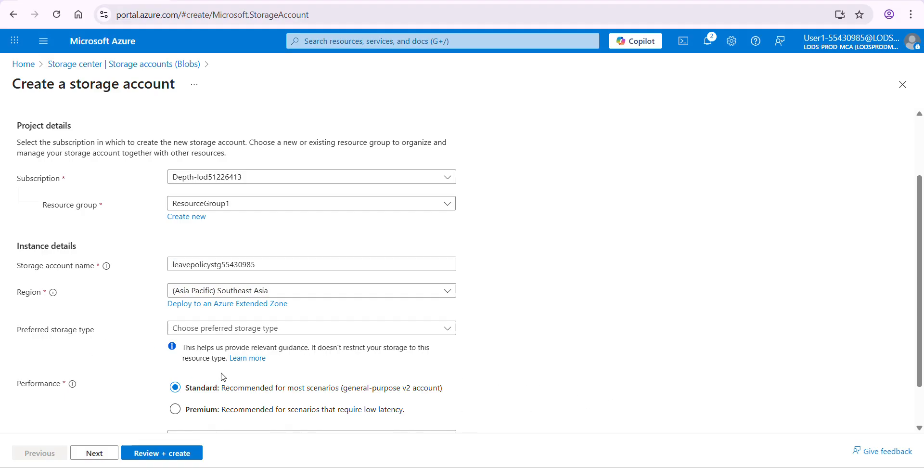
- Set the storage account's preferred storage type to Azure Blob Storage or Azure Data Lake Storage Gen 2
scroll(594, 344, down, 1)
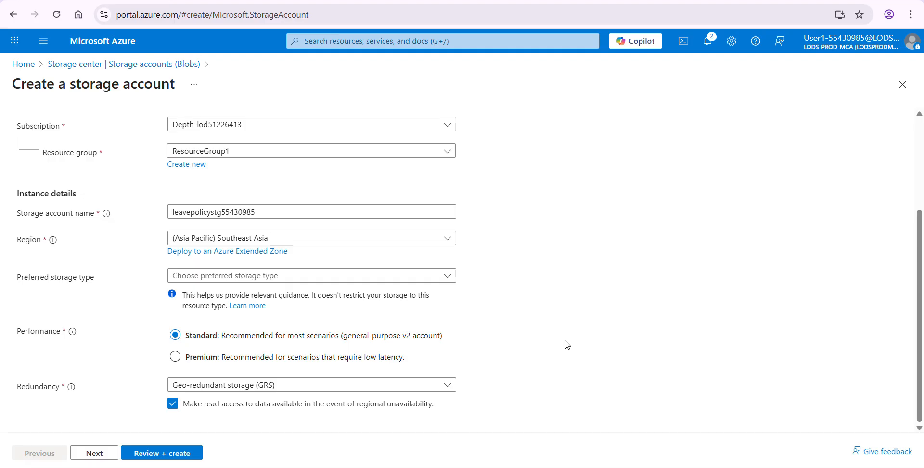
click(380, 278)
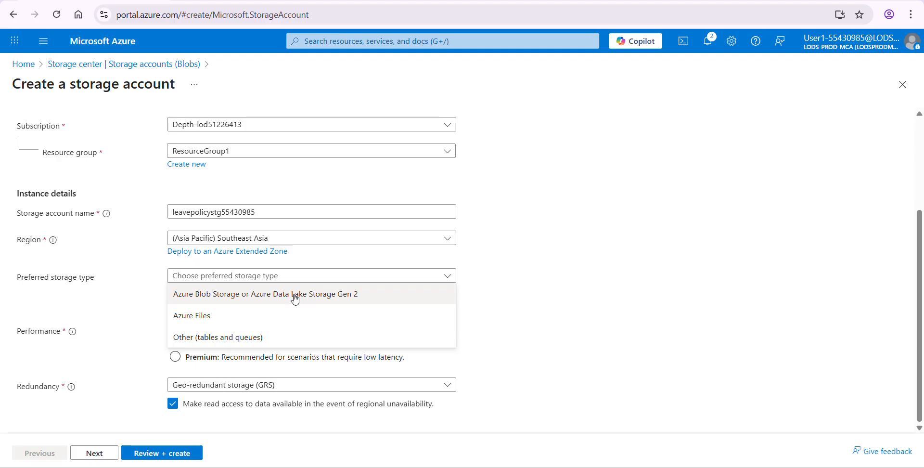
click(381, 297)
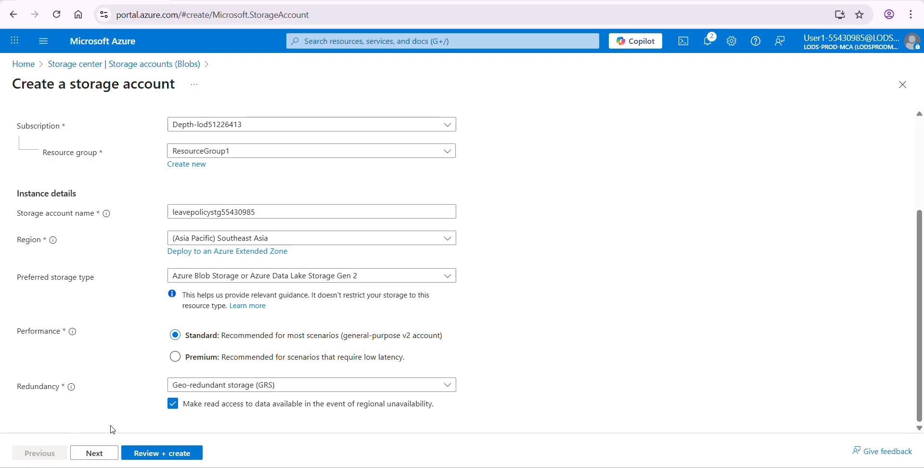
- Review and create the storage account, and go to the deployed resource
click(161, 454)
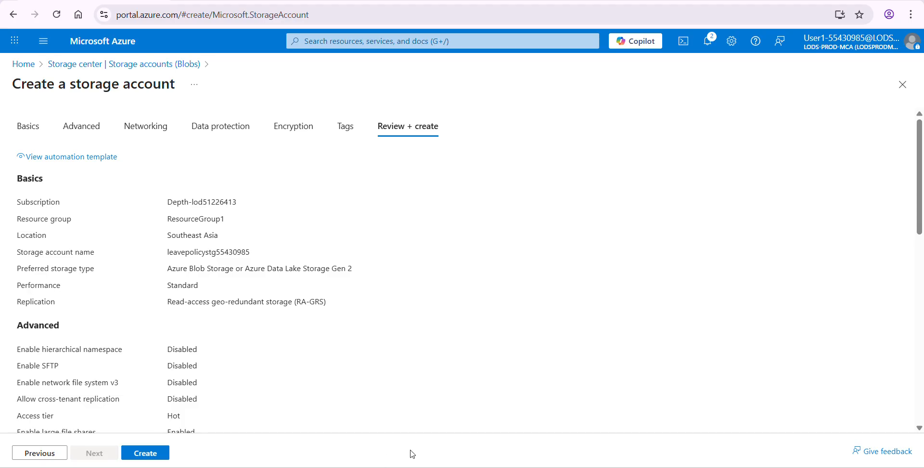
click(158, 455)
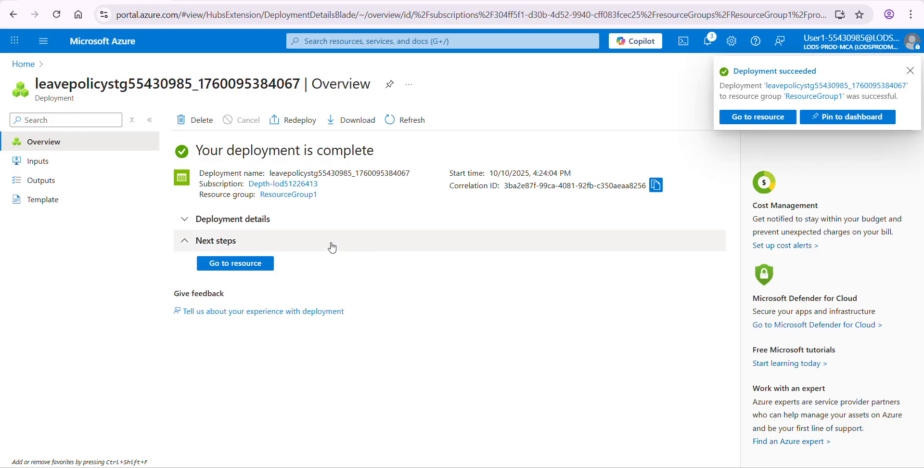
click(248, 267)
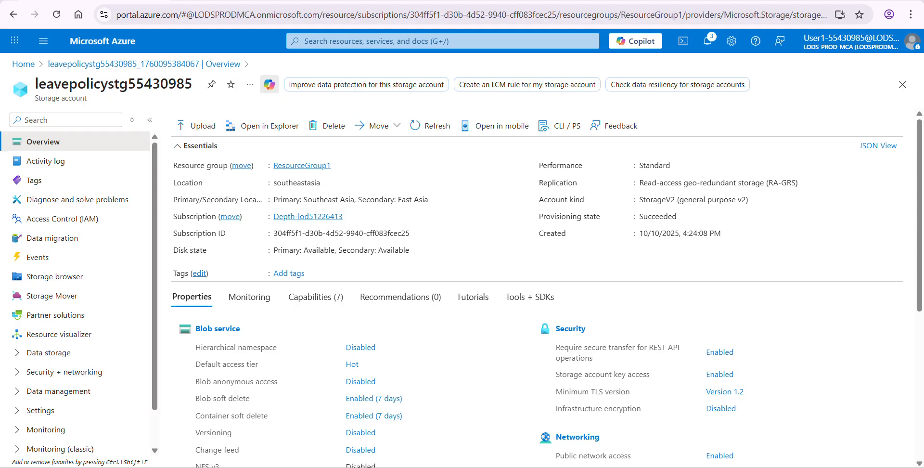
- Create a blob container named document in the storage account's data storage
click(19, 355)
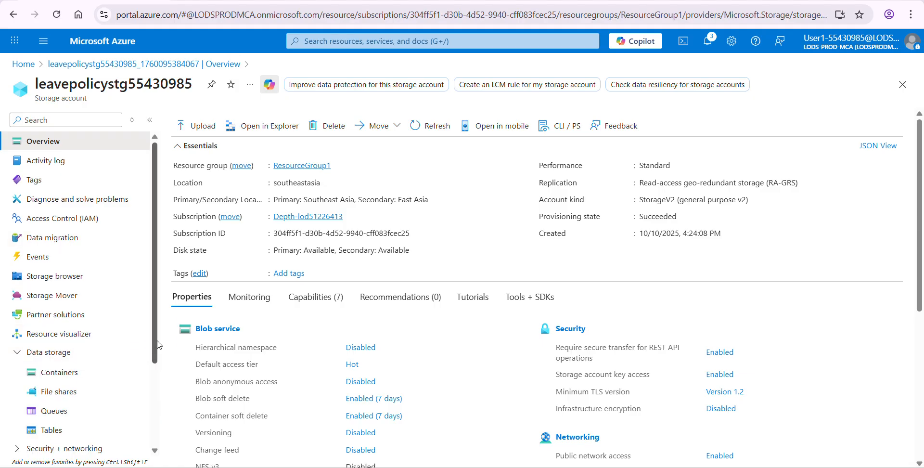
scroll(161, 395, down, 2)
drag(162, 395, 163, 414)
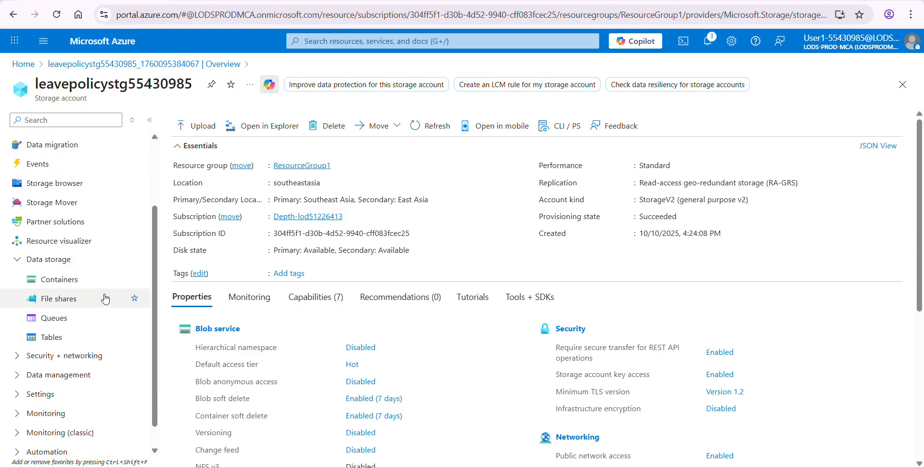
click(72, 285)
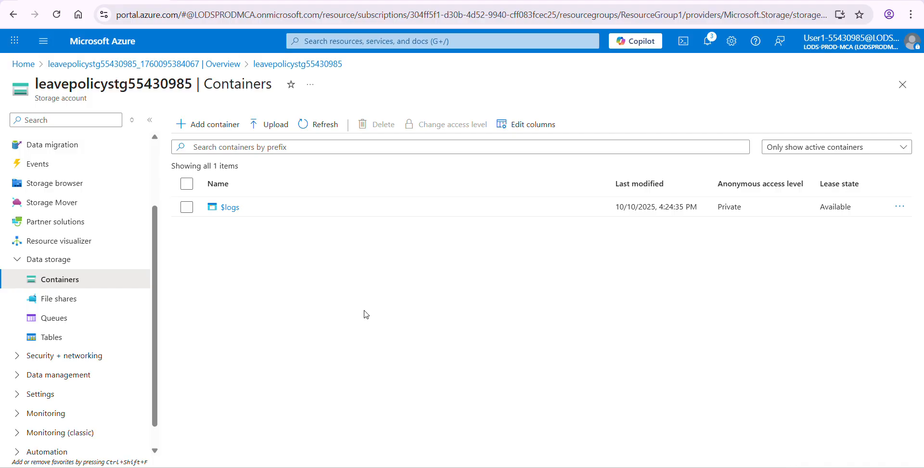
click(214, 129)
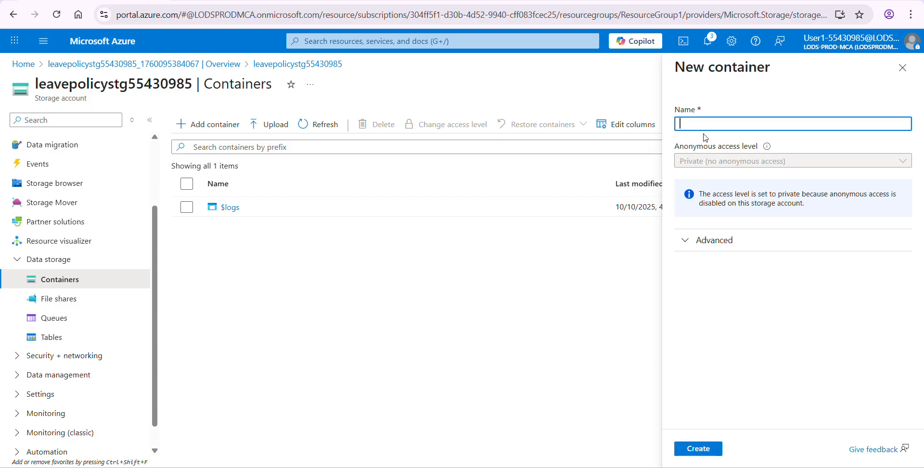
text(document)
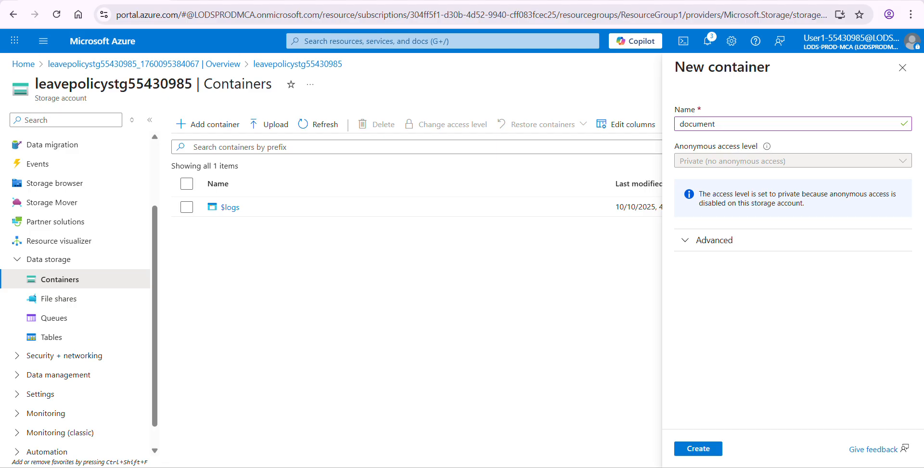
click(717, 448)
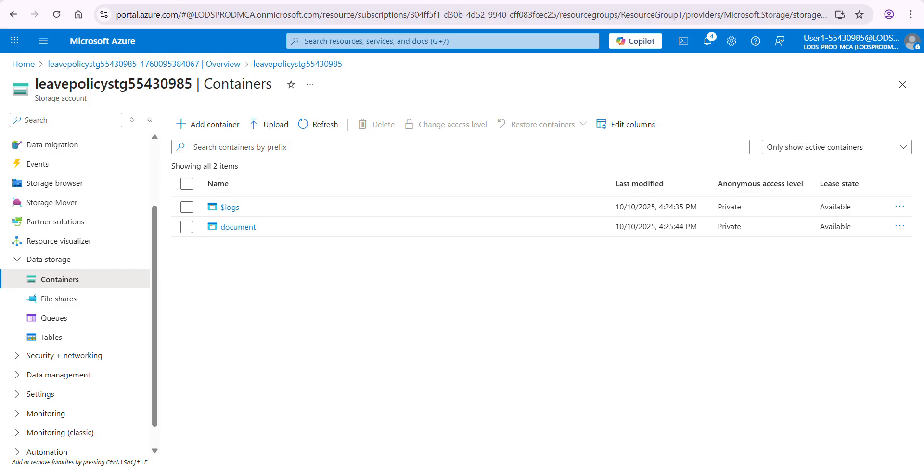
- Open the document container and upload the file Leave_Policy.docx from the Downloads folder
click(242, 232)
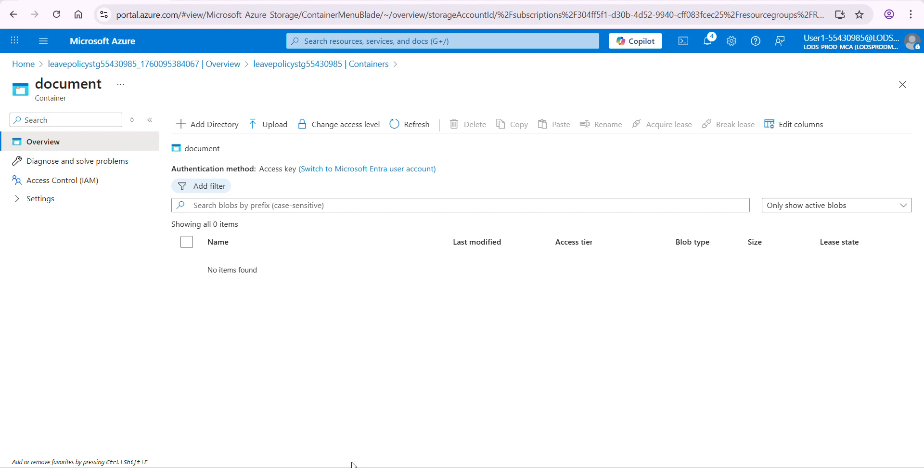
click(267, 126)
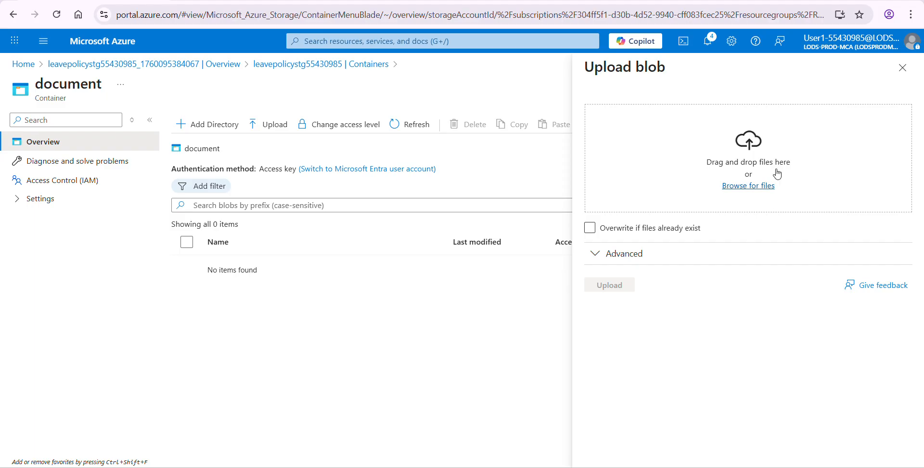
click(739, 192)
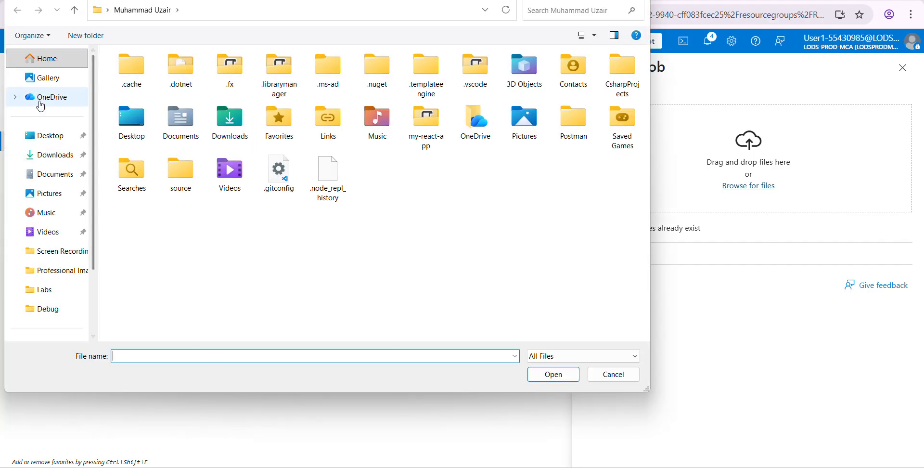
click(46, 156)
double_click(132, 90)
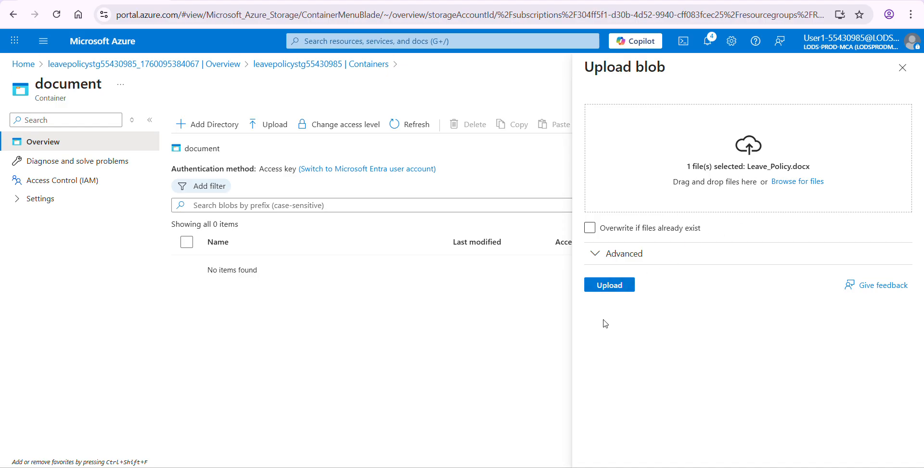
click(610, 286)
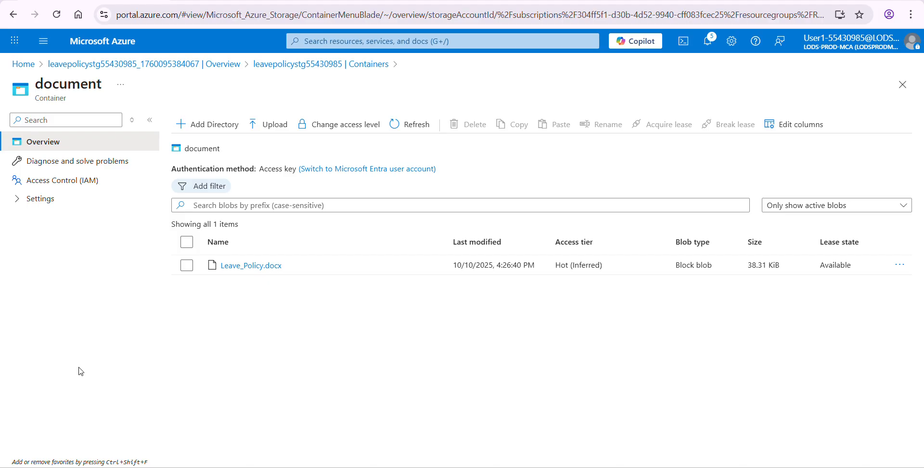
- Start a role assignment in the document container's access control and choose the Storage Blob Data Reader role
click(48, 182)
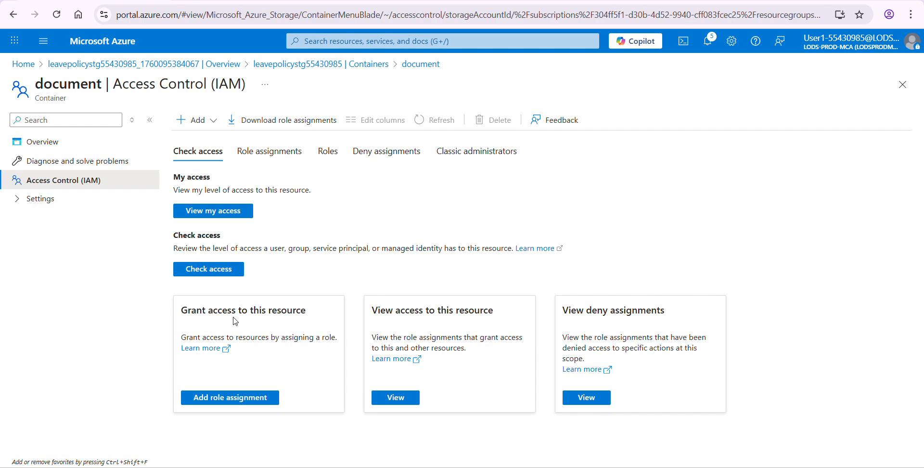
click(213, 122)
click(206, 142)
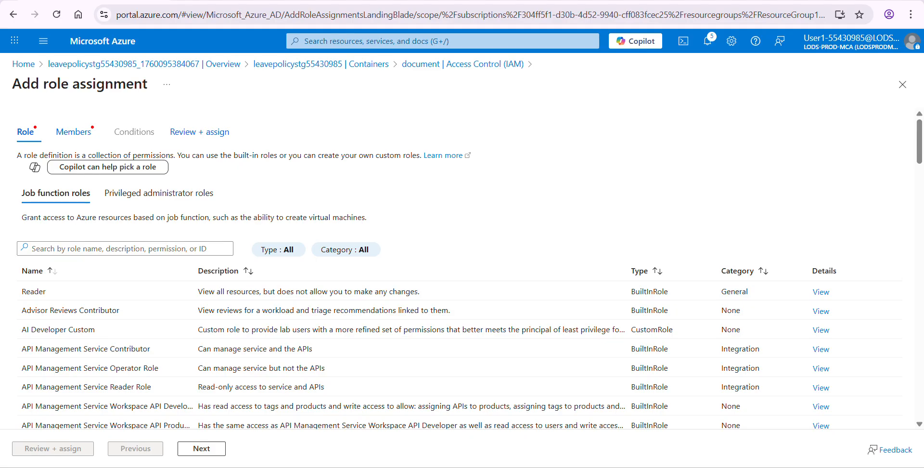
click(77, 250)
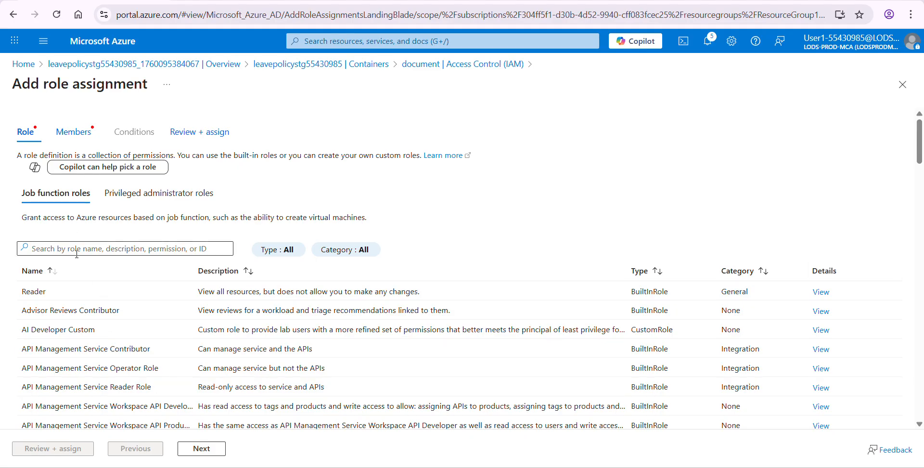
text(storage )
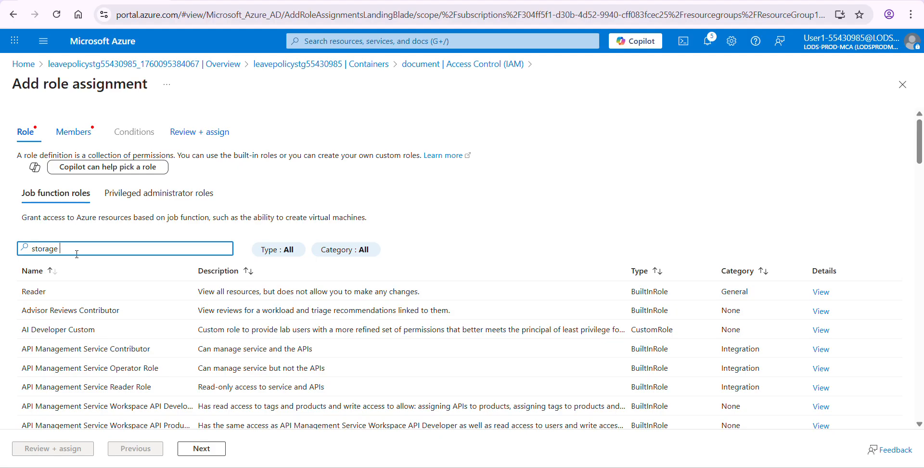
text(blob)
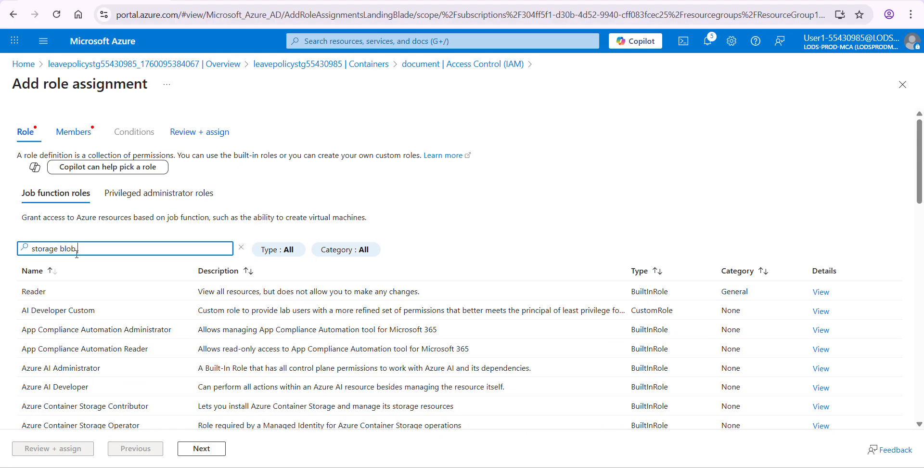
text( data )
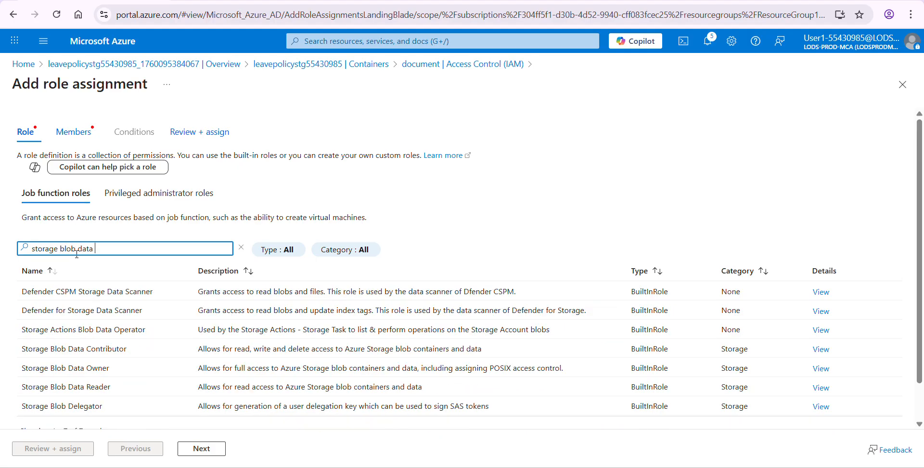
text(reader)
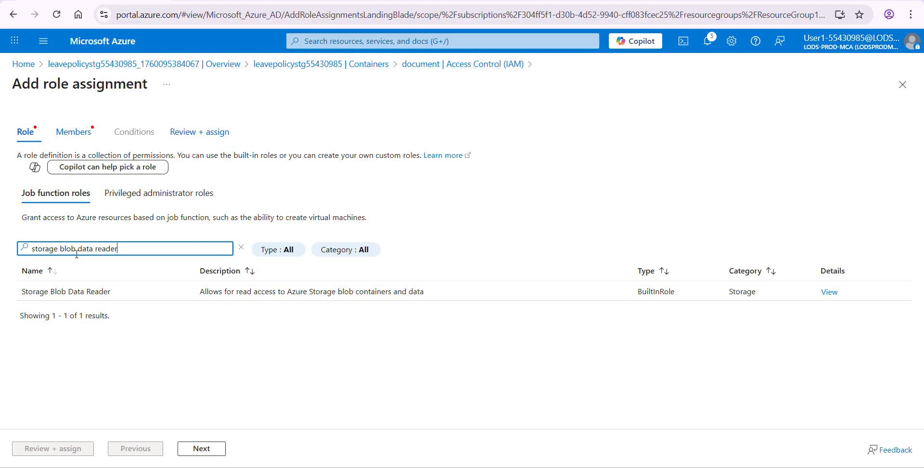
click(107, 291)
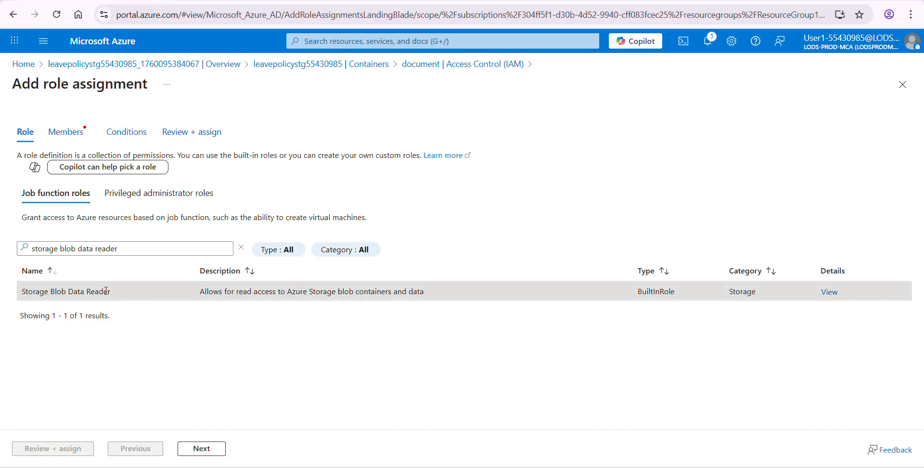
click(201, 448)
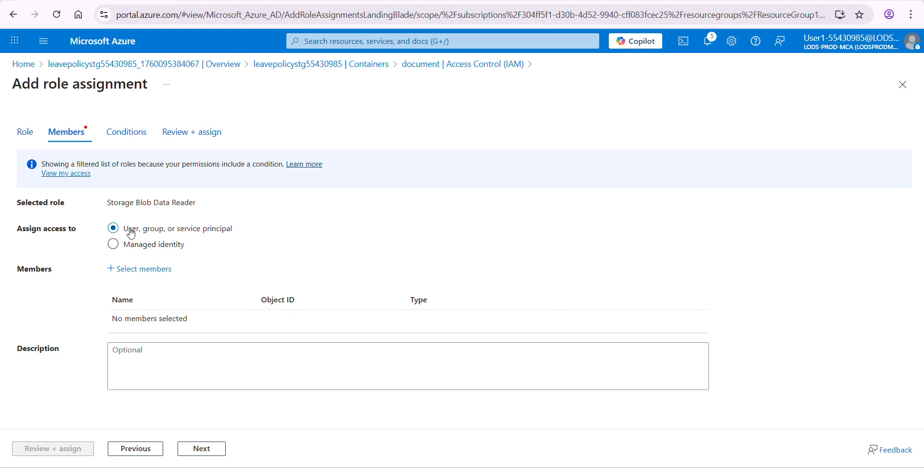
- Find the signed-in lab user's account by its full sign-in address and add it as a member of the role assignment
click(155, 270)
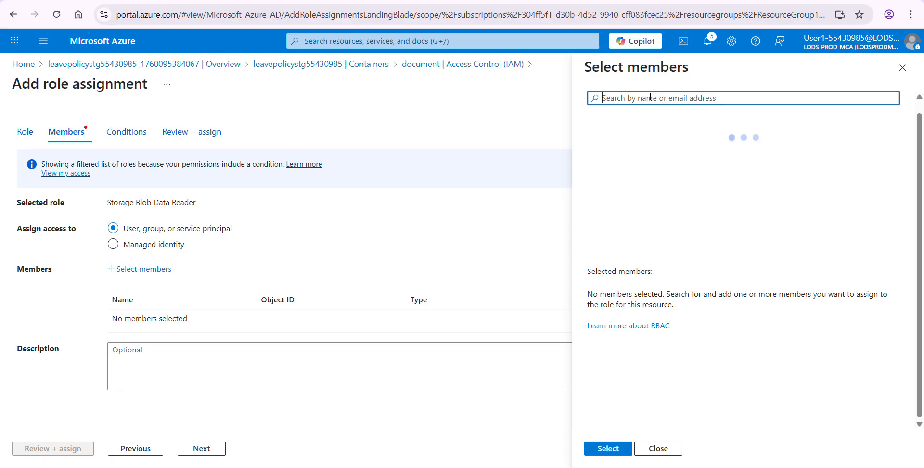
text(u)
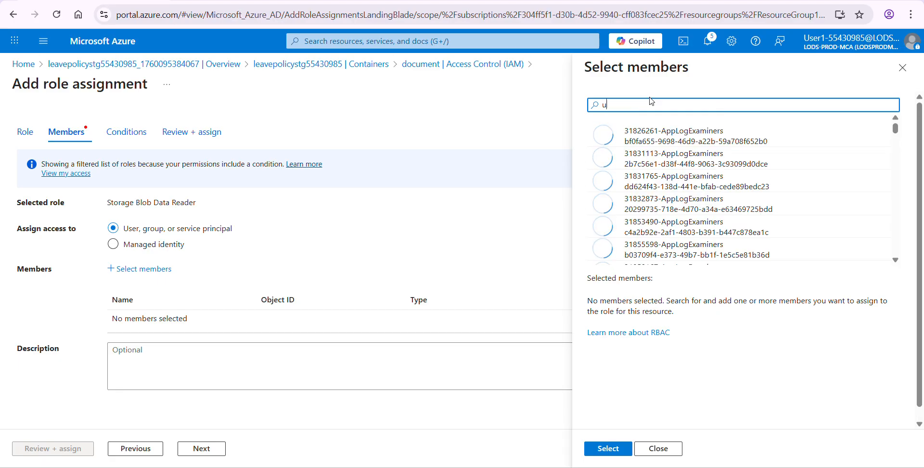
text(ser1)
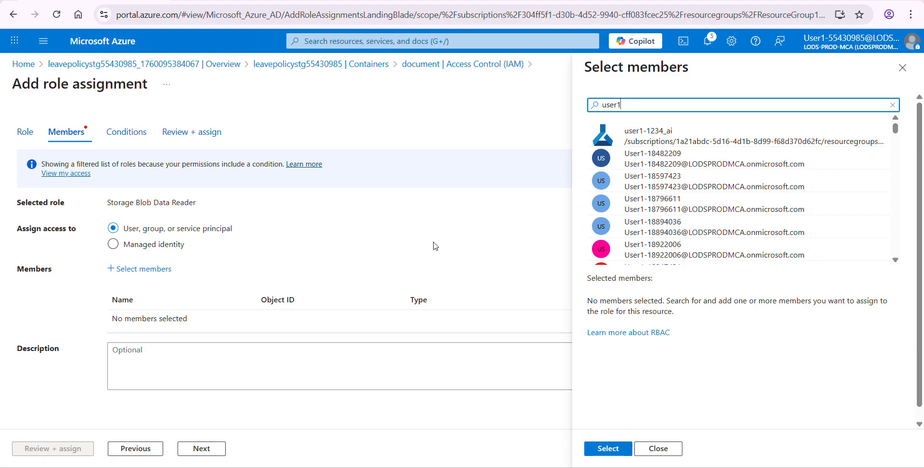
scroll(613, 405, down, 1)
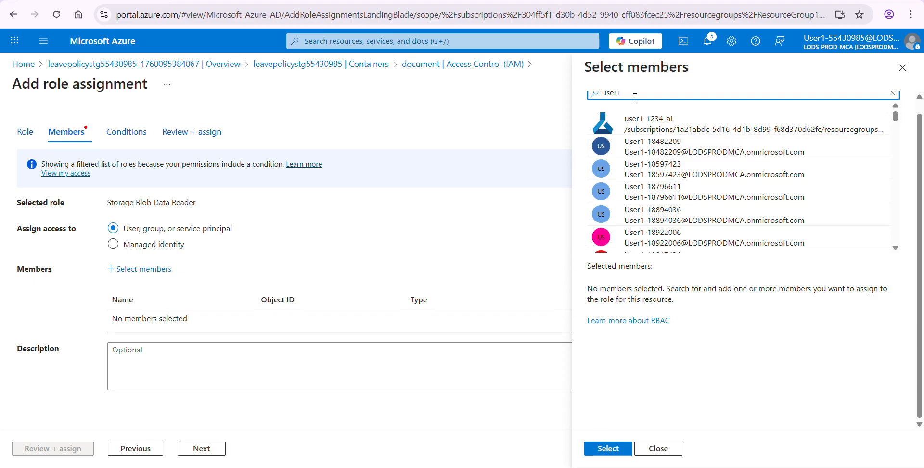
text(-5)
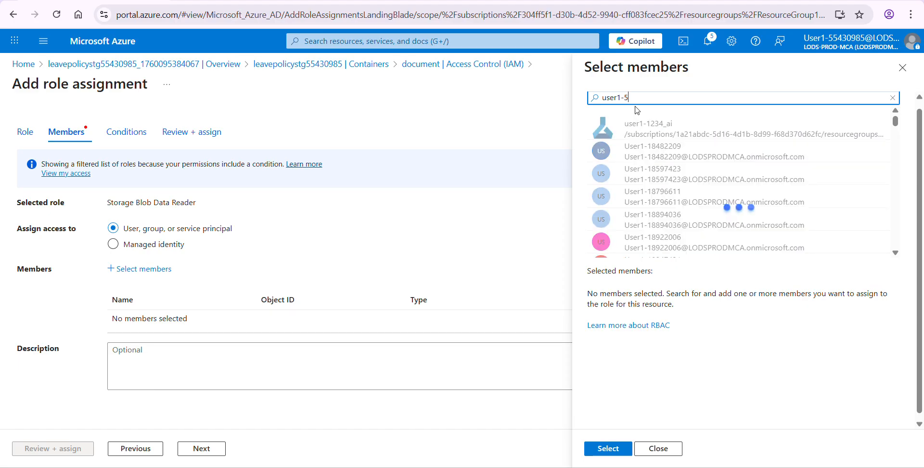
text(54)
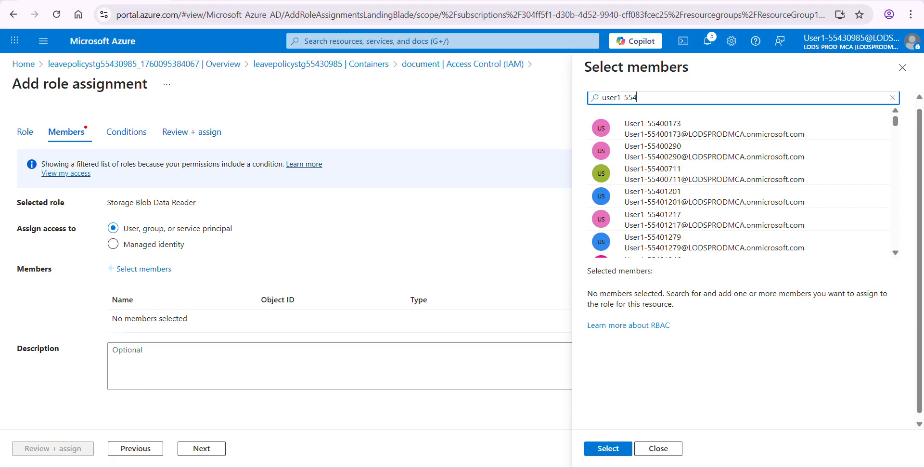
click(460, 221)
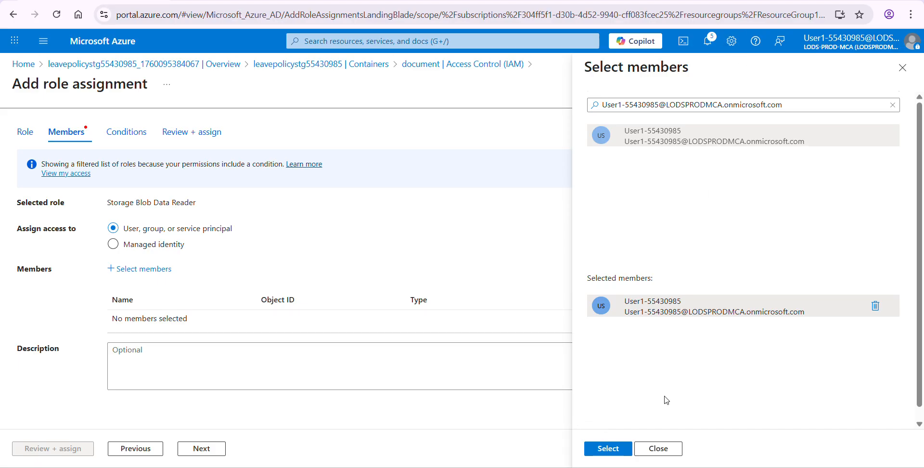
click(608, 450)
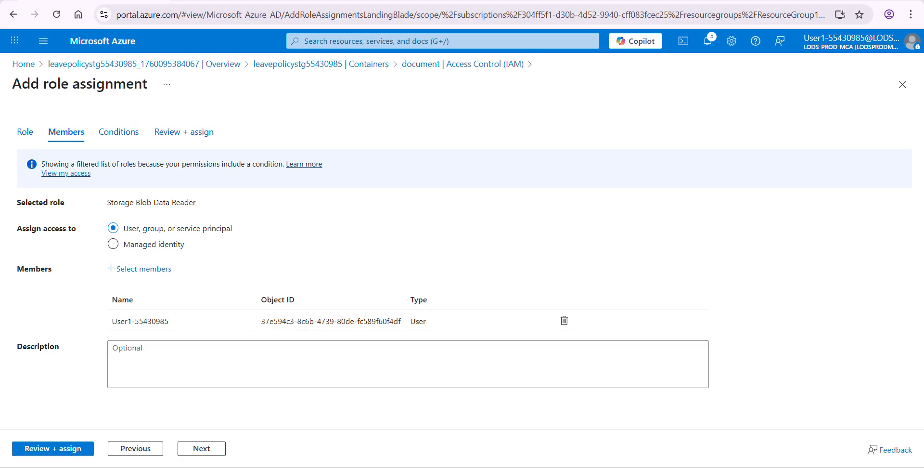
- Add the Search service managed identity searchleaves55430985 as a member, and review and assign the role
click(141, 244)
click(160, 269)
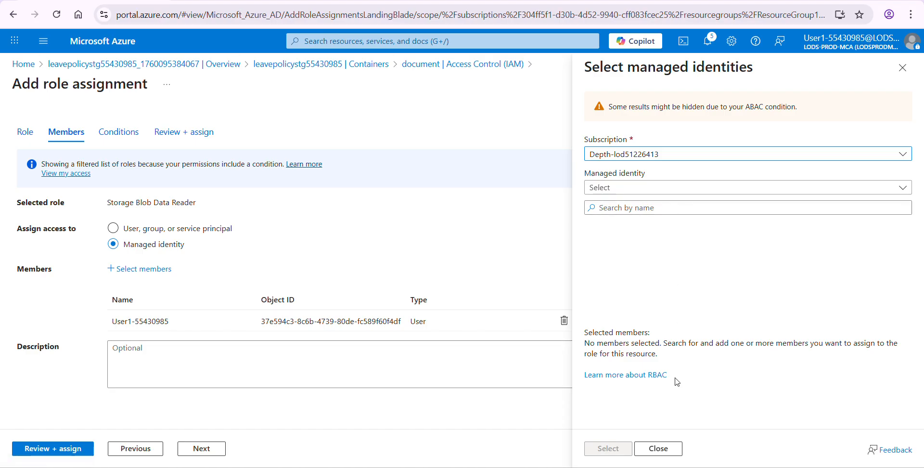
click(616, 185)
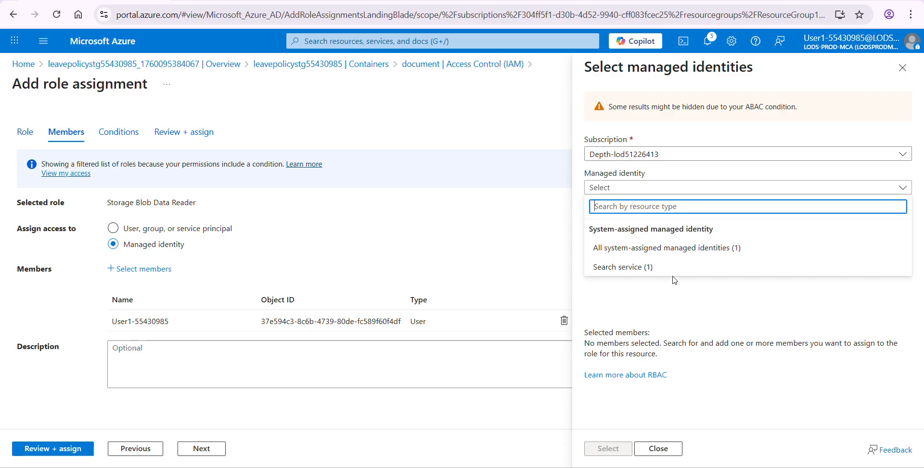
click(643, 271)
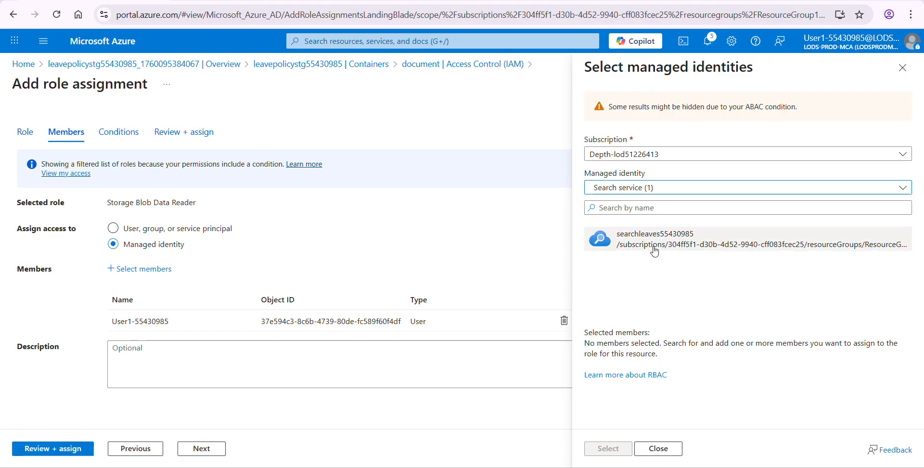
click(652, 251)
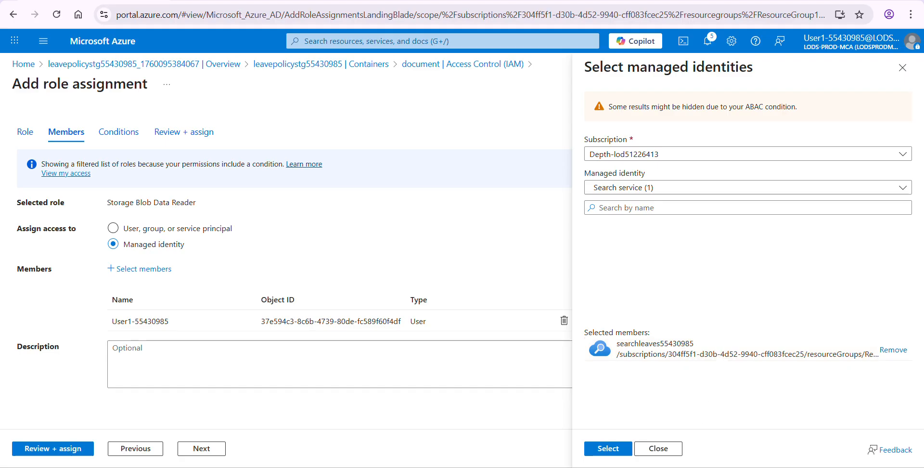
click(604, 449)
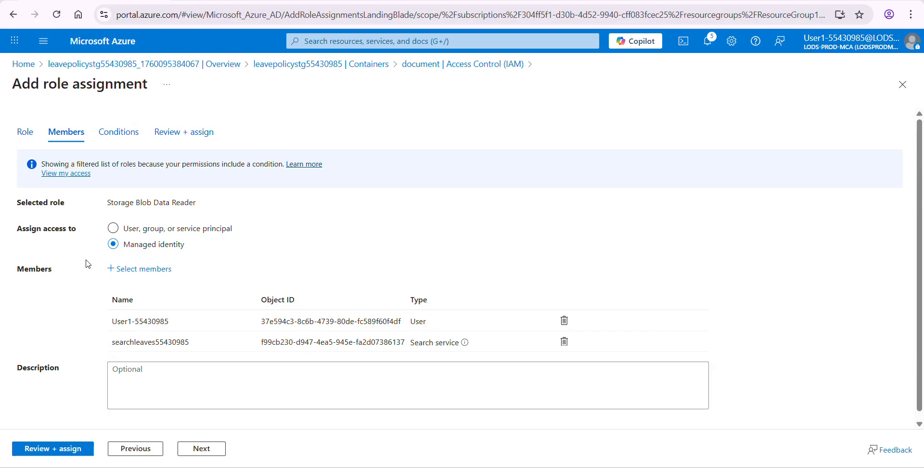
click(38, 451)
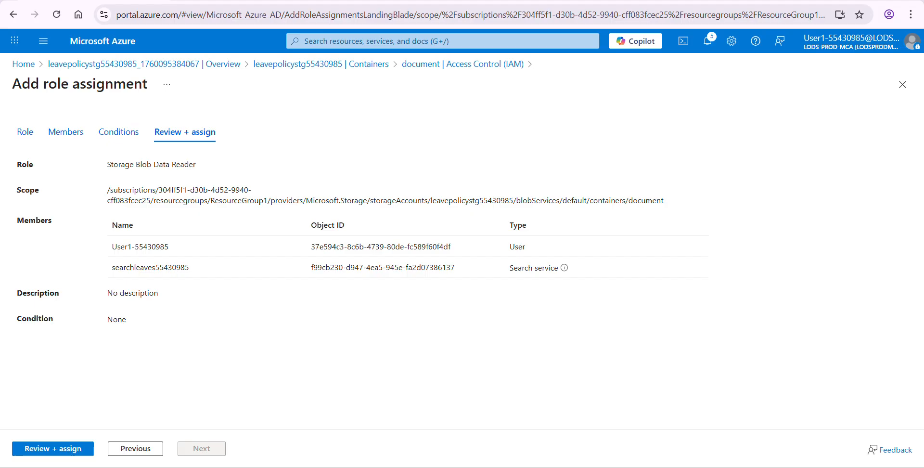
click(56, 452)
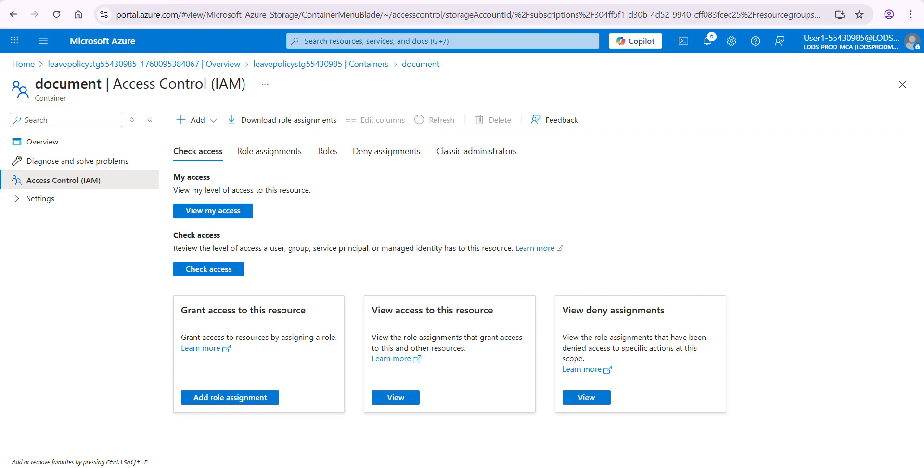
click(25, 65)
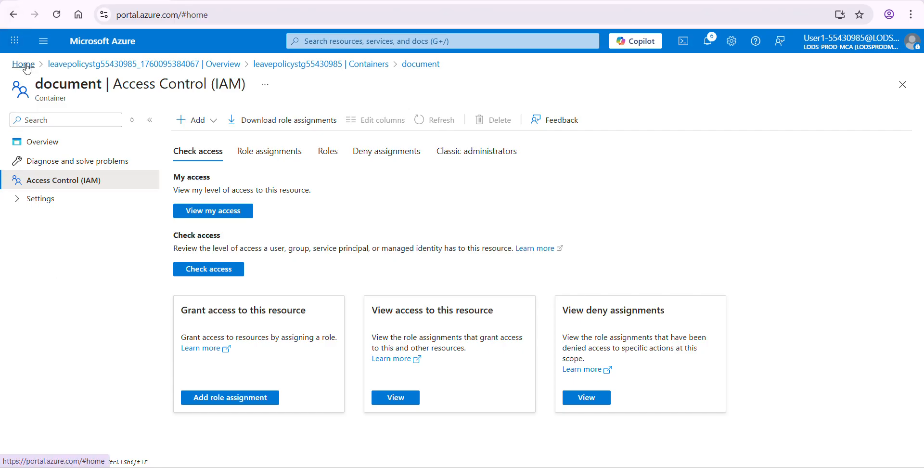
click(362, 42)
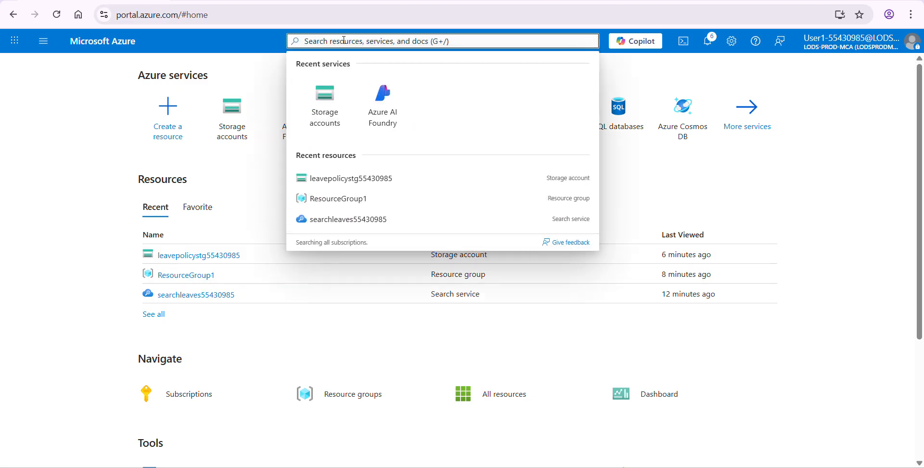
text(azure ope)
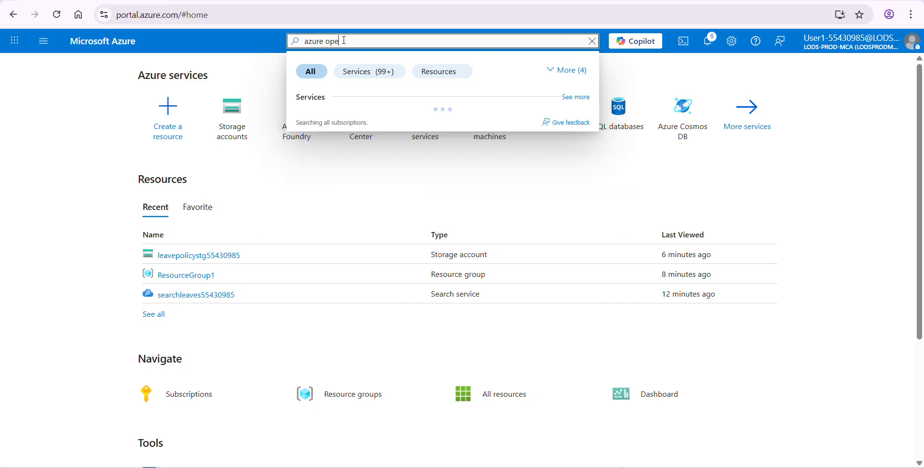
text(nai)
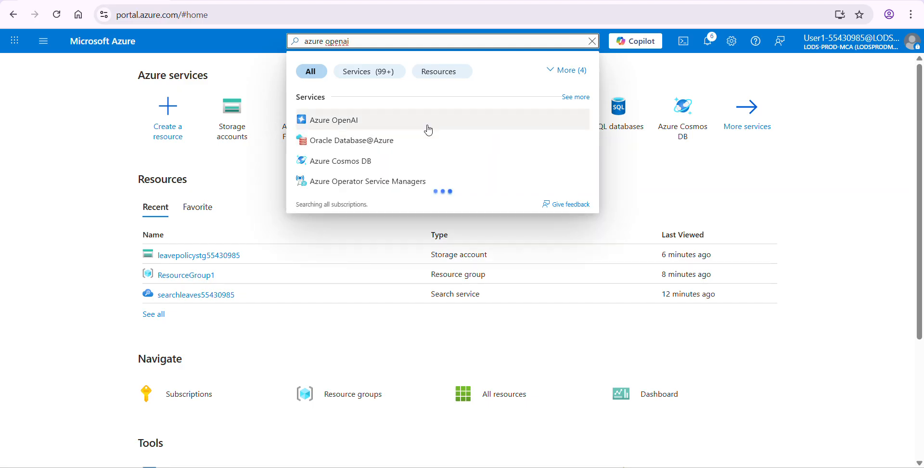
click(786, 169)
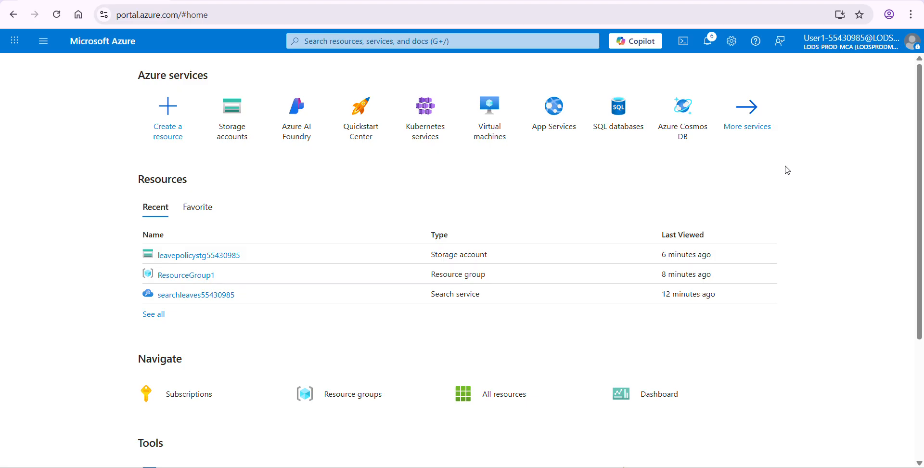
- Search the portal for azure openai, open the Azure OpenAI service, and start creating an Azure OpenAI resource
click(345, 41)
text(a)
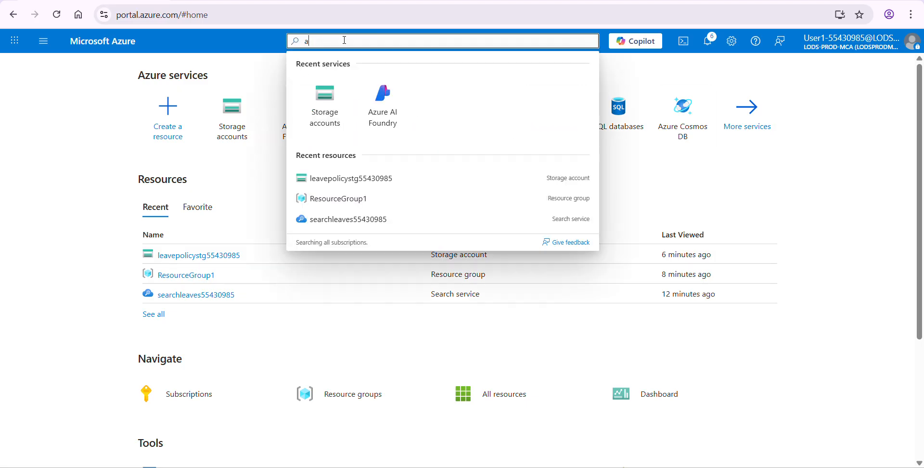
text(zure open)
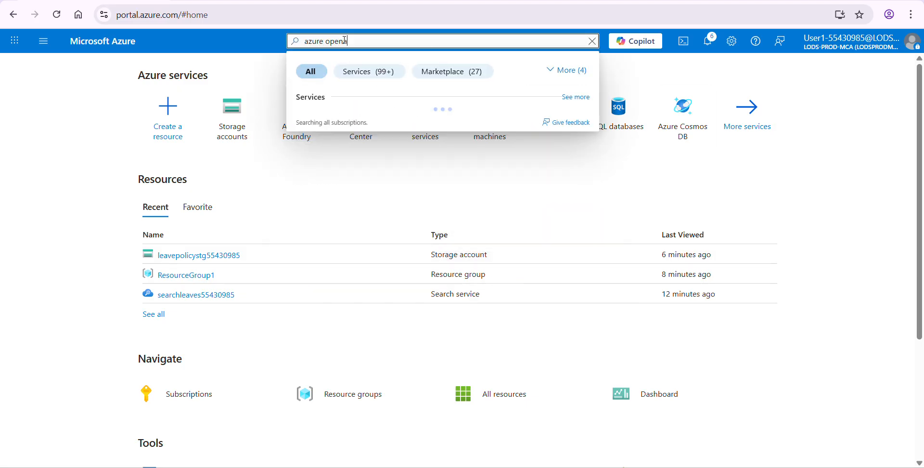
text(ai)
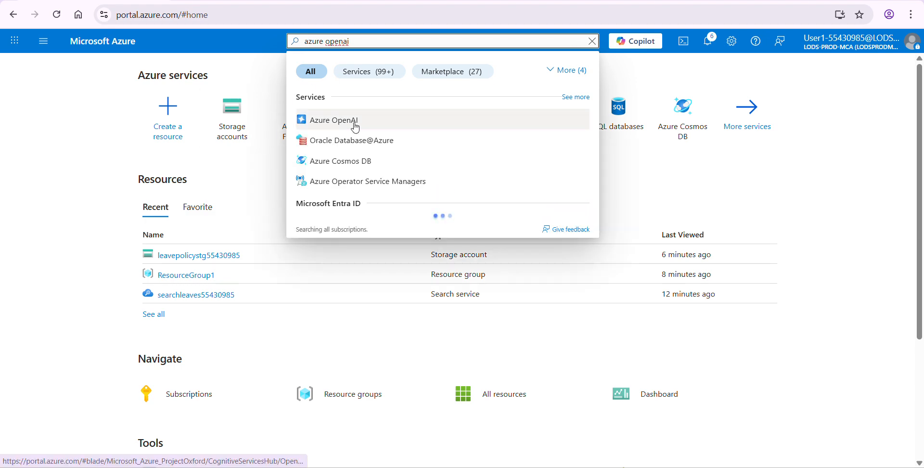
click(354, 124)
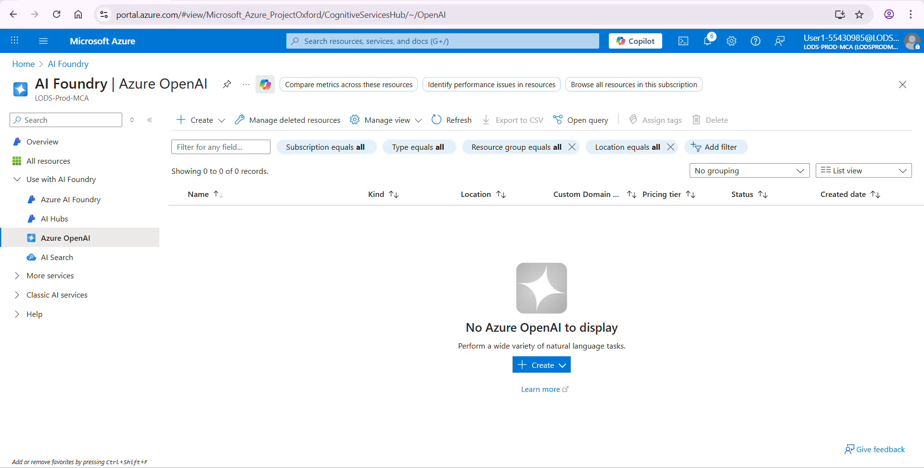
click(192, 122)
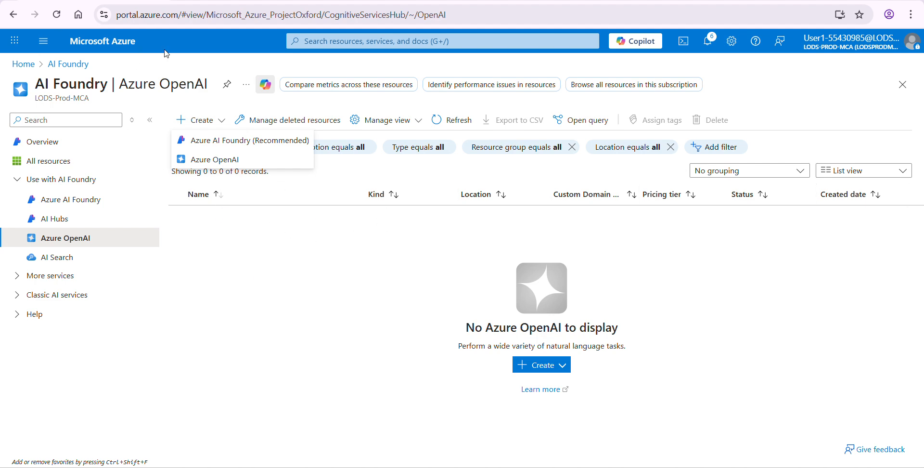
click(210, 164)
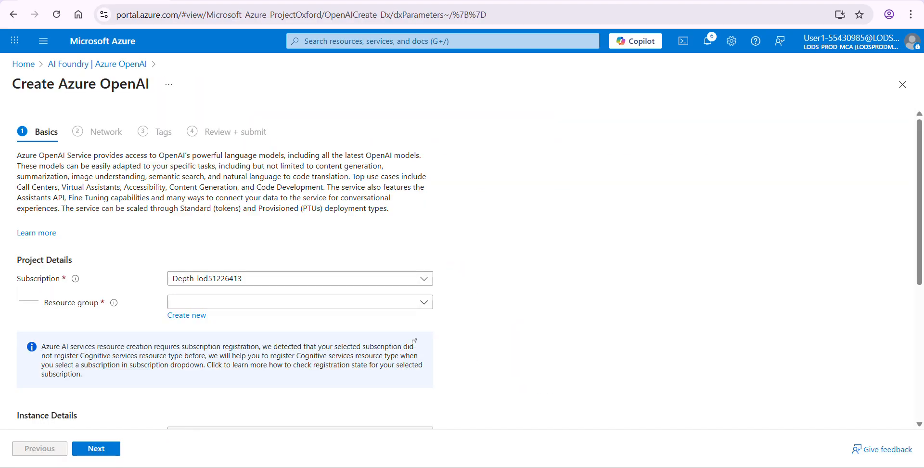
- Assign the new Azure OpenAI resource to ResourceGroup1 and choose the Standard S0 pricing tier
click(430, 302)
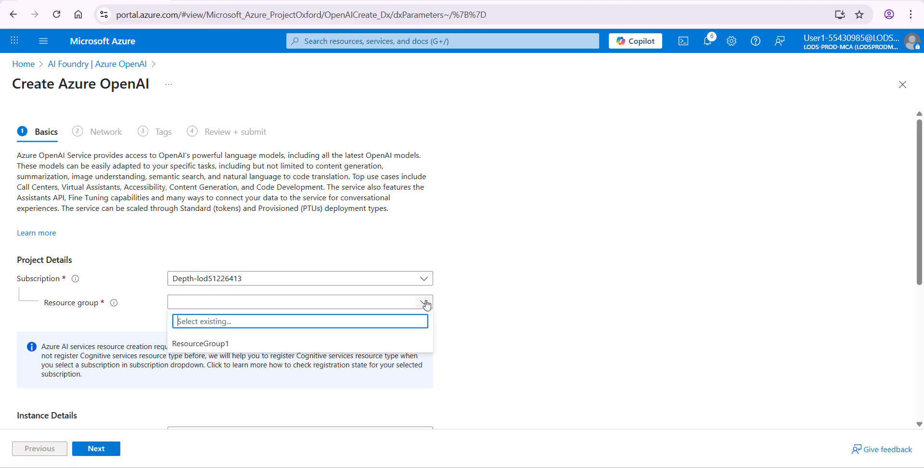
click(270, 340)
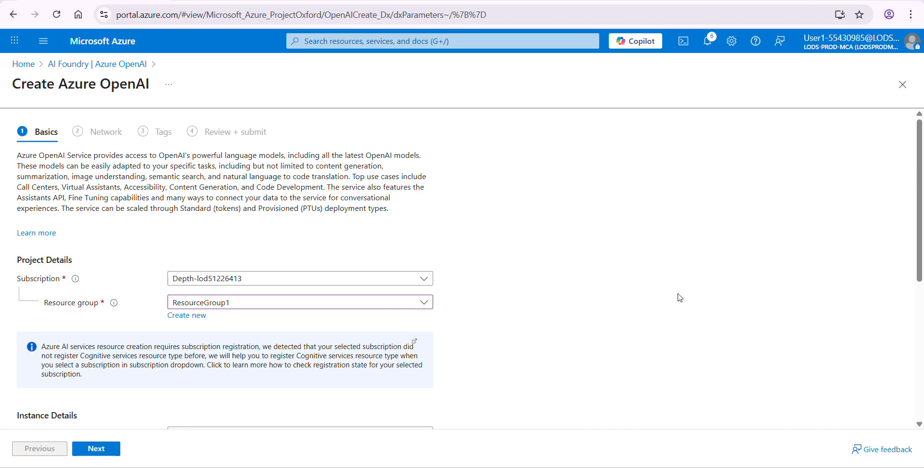
drag(921, 204, 923, 308)
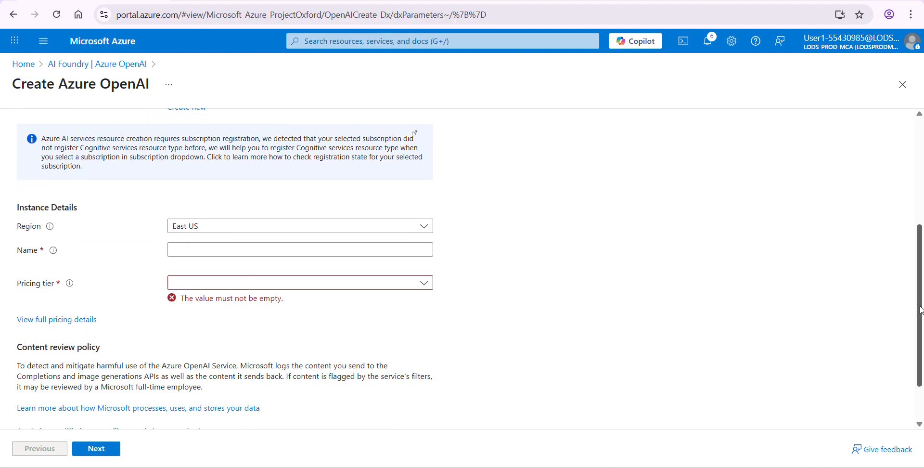
click(423, 284)
click(233, 304)
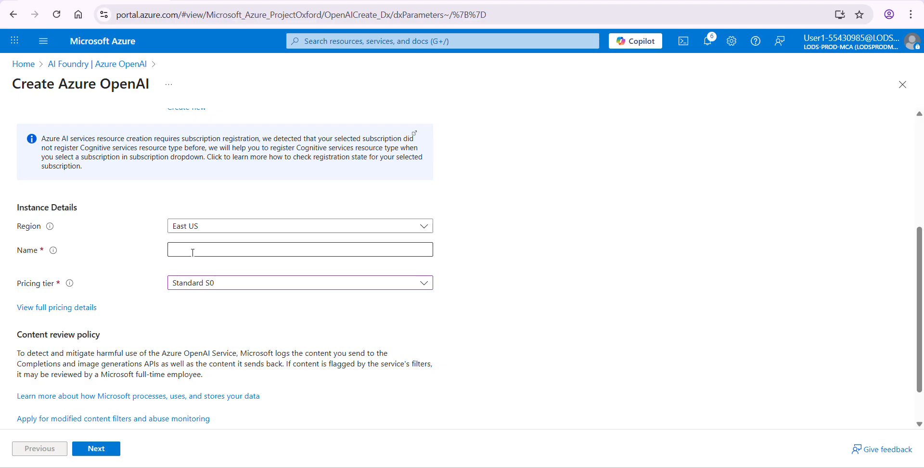
- Set the Azure OpenAI resource's region to Southeast Asia and name it openaiservice55430985
click(224, 226)
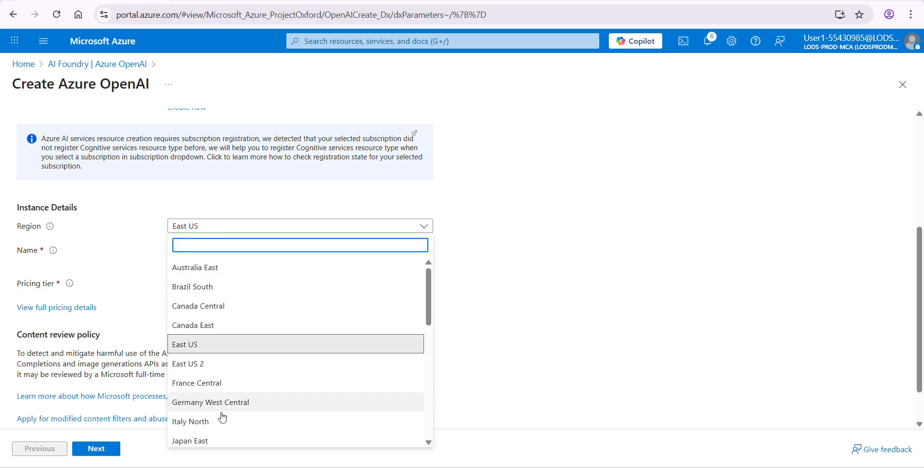
drag(432, 285, 430, 372)
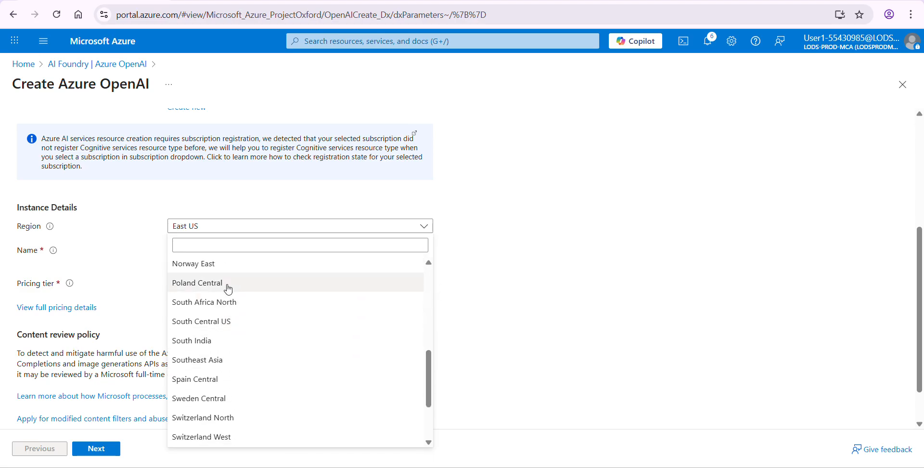
click(254, 359)
click(180, 249)
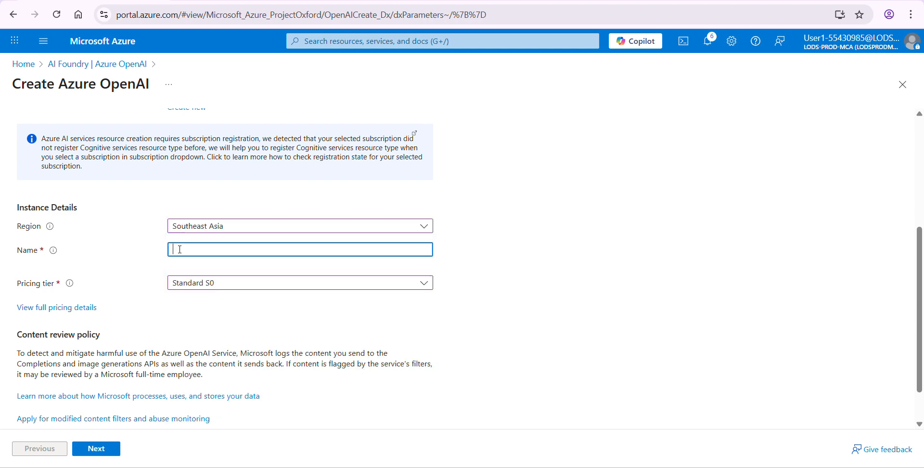
key(alt+Tab)
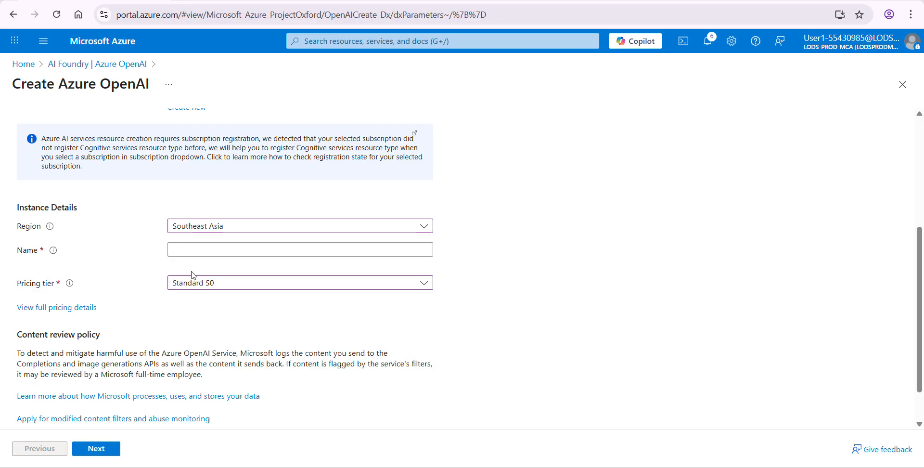
click(231, 250)
text(openaiservice55430985)
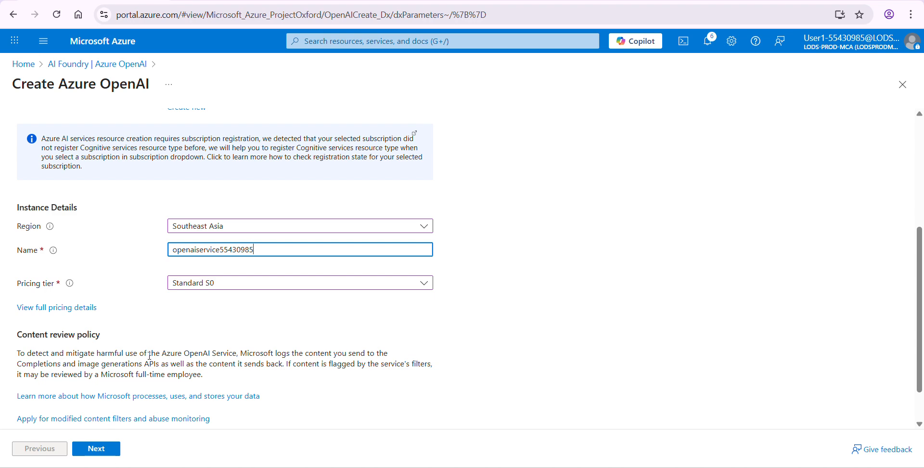
- Create the Azure OpenAI resource with access from all networks and open the deployed resource
click(102, 453)
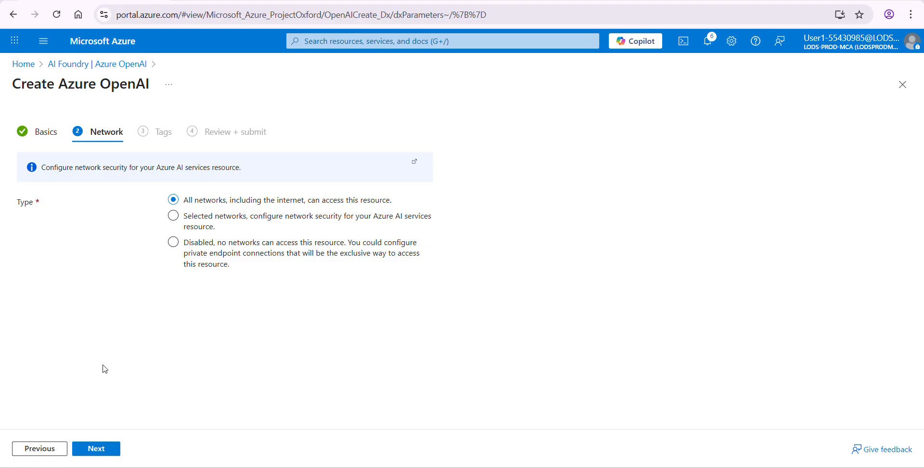
click(98, 452)
click(98, 453)
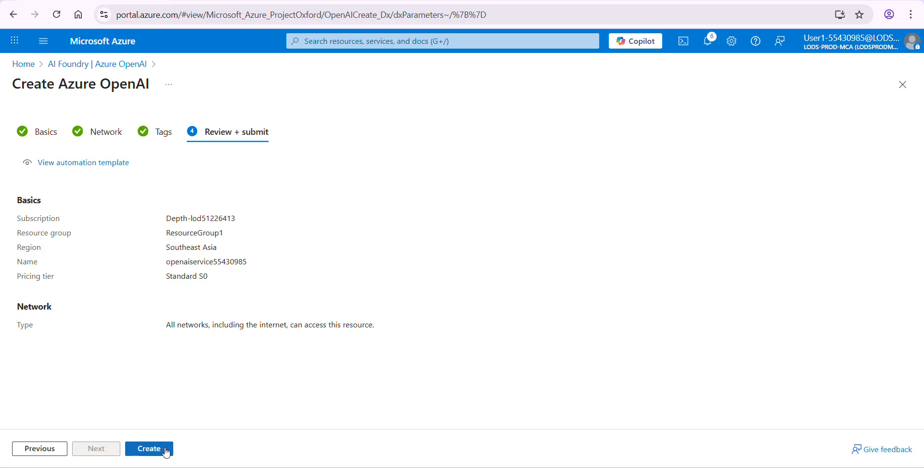
click(158, 453)
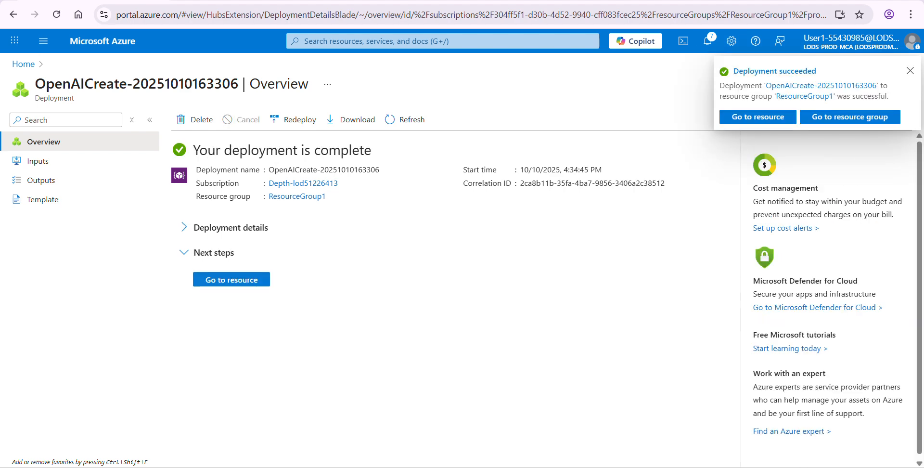
click(236, 281)
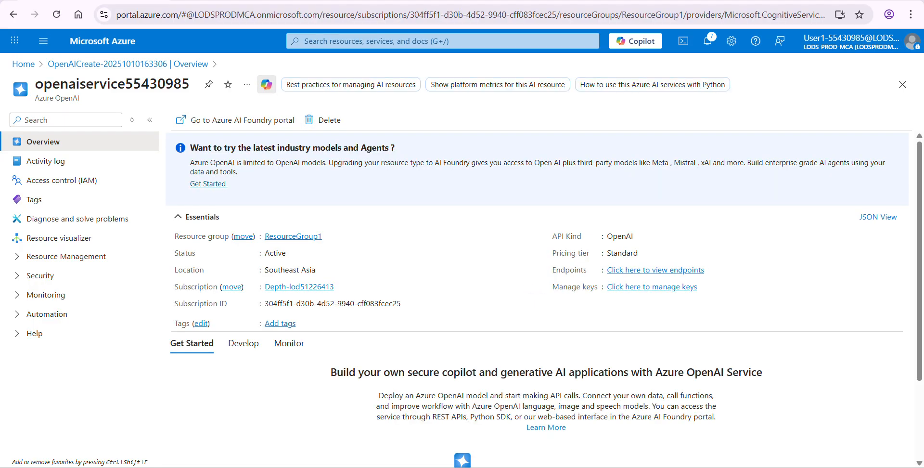
- Start a new role assignment in the Azure OpenAI resource's access control
click(66, 182)
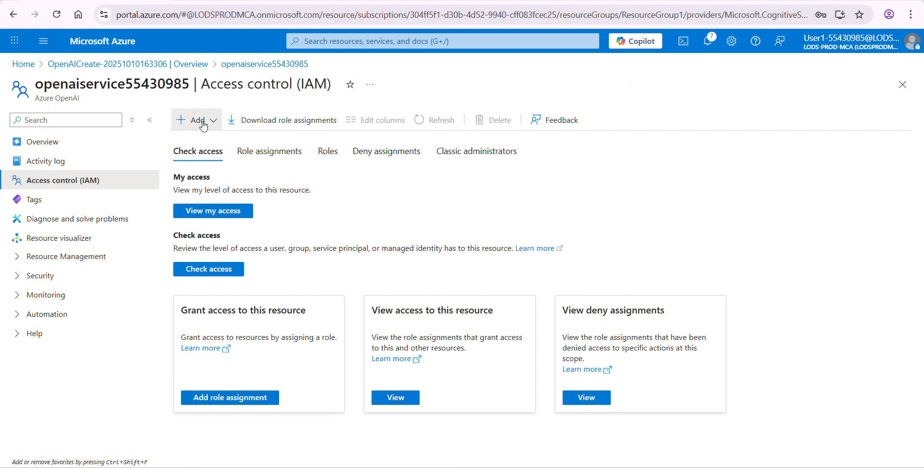
click(202, 120)
click(206, 142)
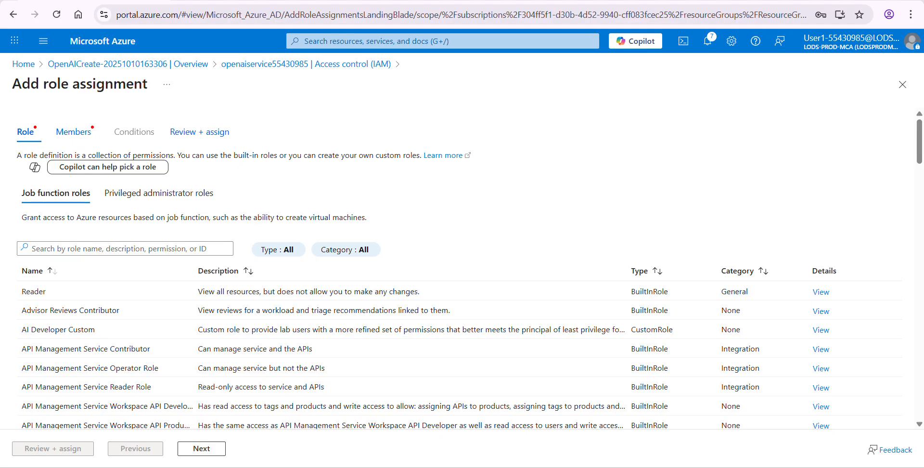
- Search the roles for cognitive services openai us, choose Cognitive Services OpenAI User, and continue to member selection, declining to save the password
click(77, 248)
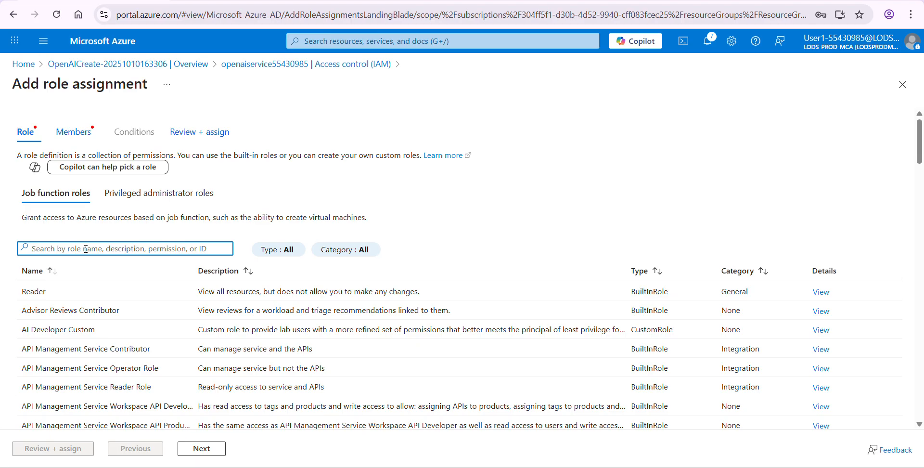
text(cogoin)
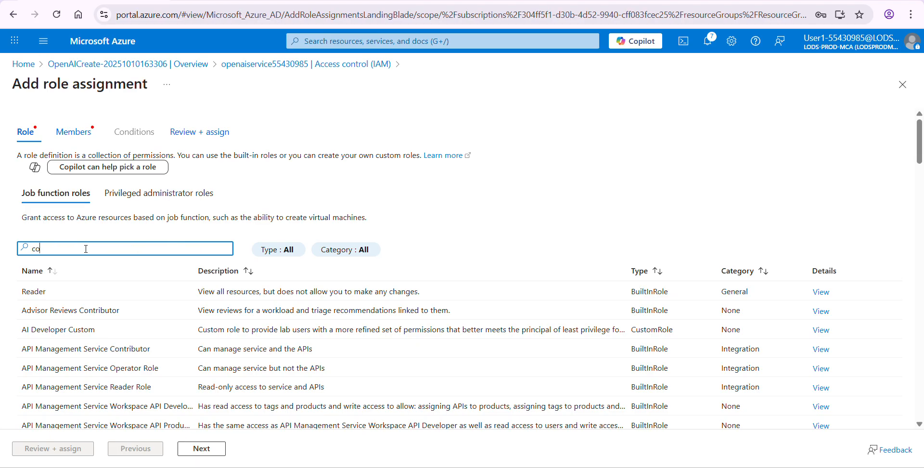
key(BackSpace)
key(BackSpace)
key(BackSpace)
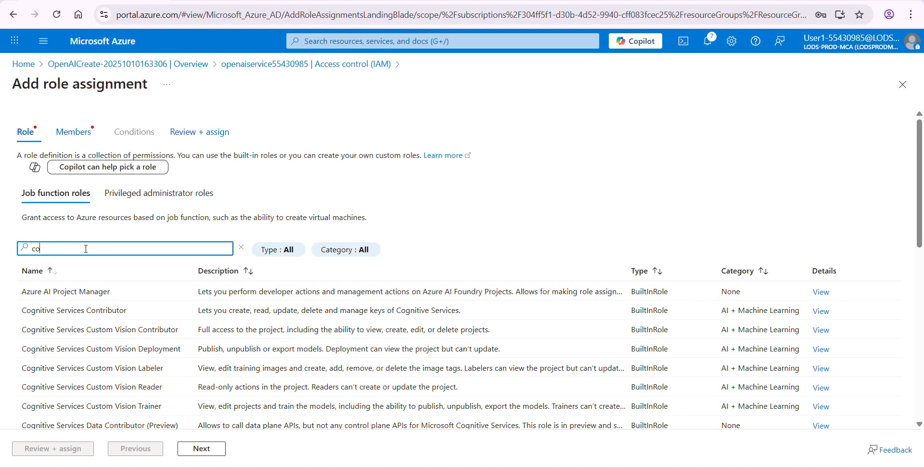
text(nitive)
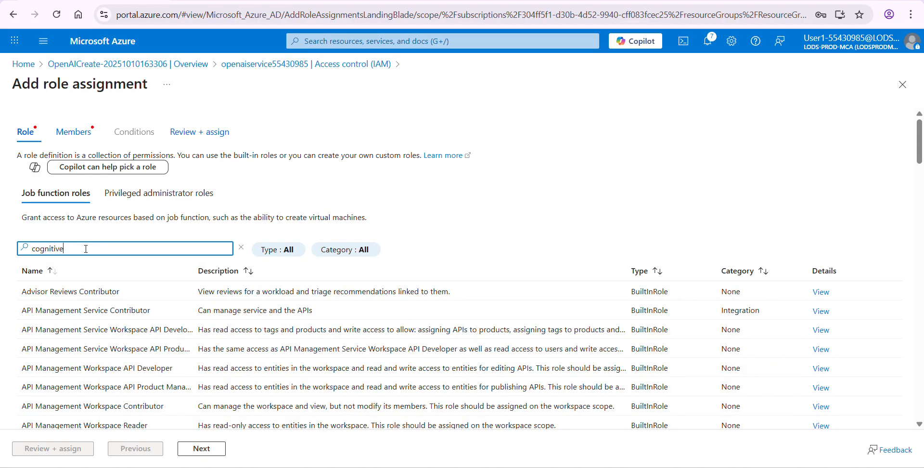
text( s)
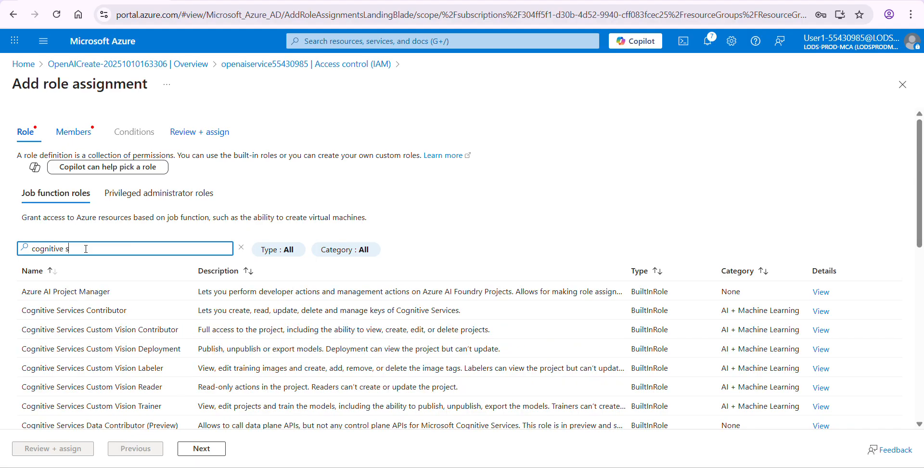
text(ervices)
key(BackSpace)
text(ces)
key(BackSpace)
key(BackSpace)
text(es)
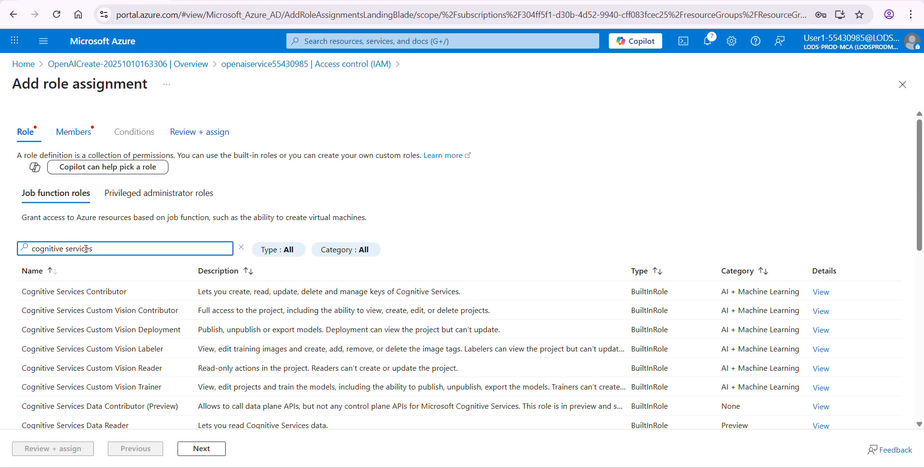
text( openai )
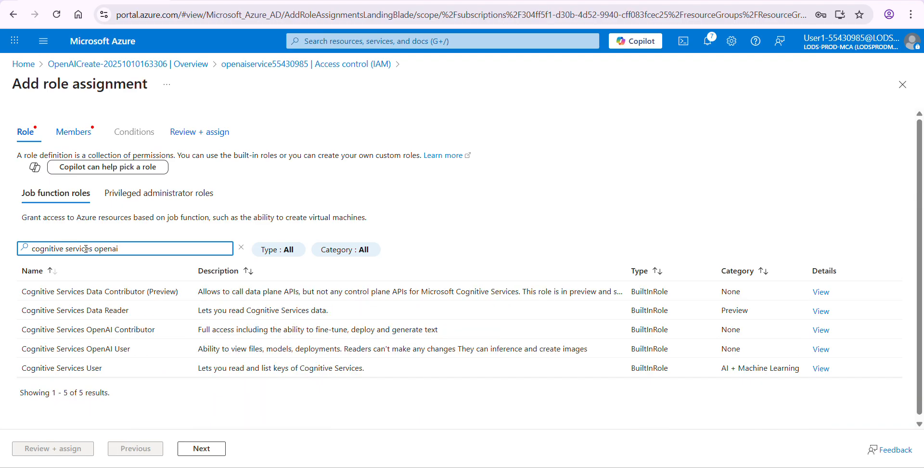
text(us)
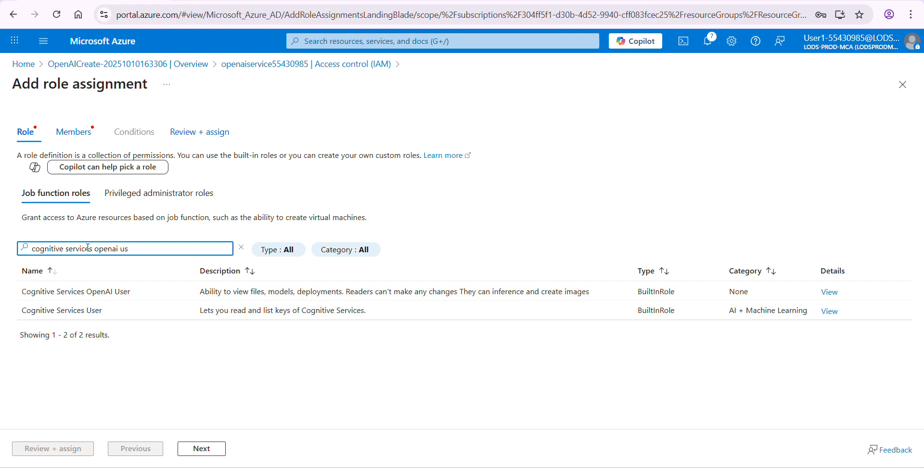
click(129, 297)
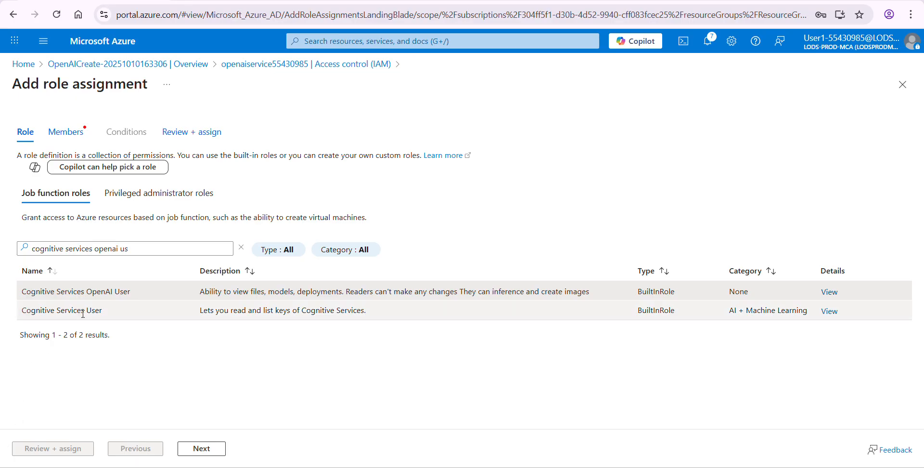
click(210, 453)
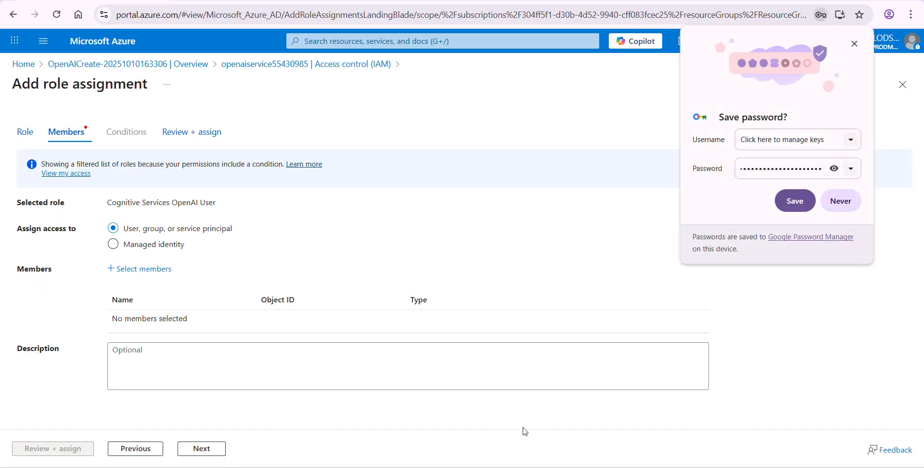
click(850, 208)
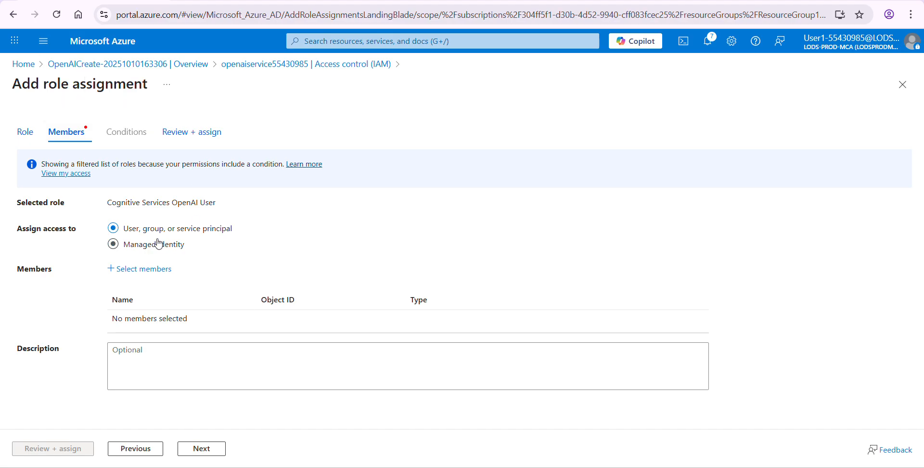
click(153, 269)
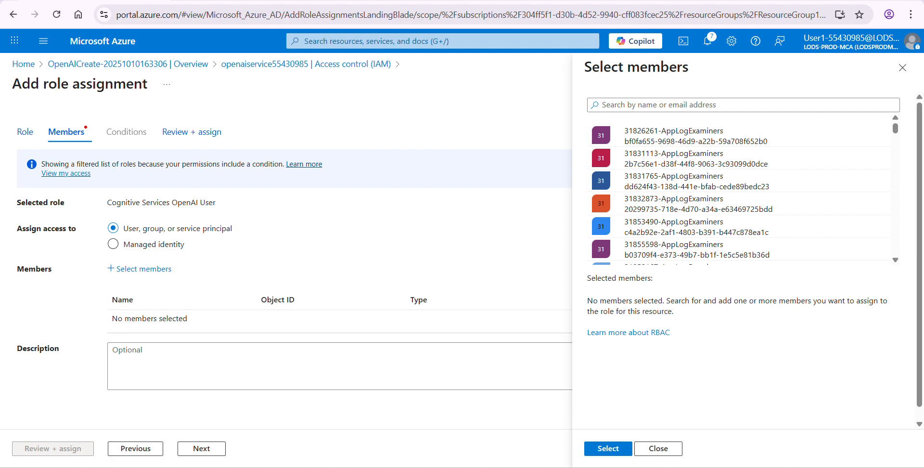
click(690, 105)
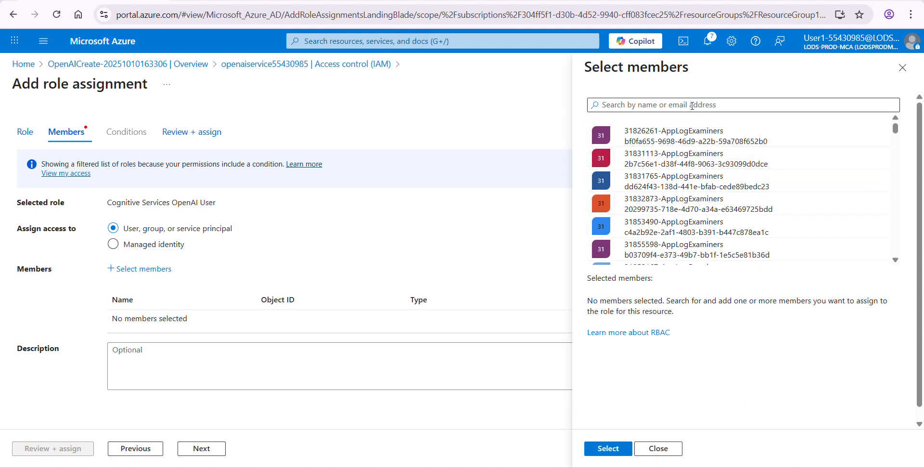
key(ctrl+v)
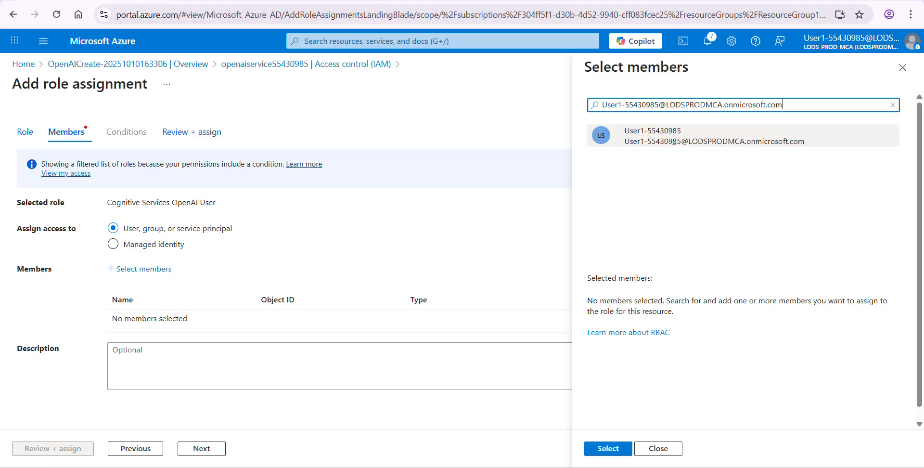
click(680, 139)
click(609, 448)
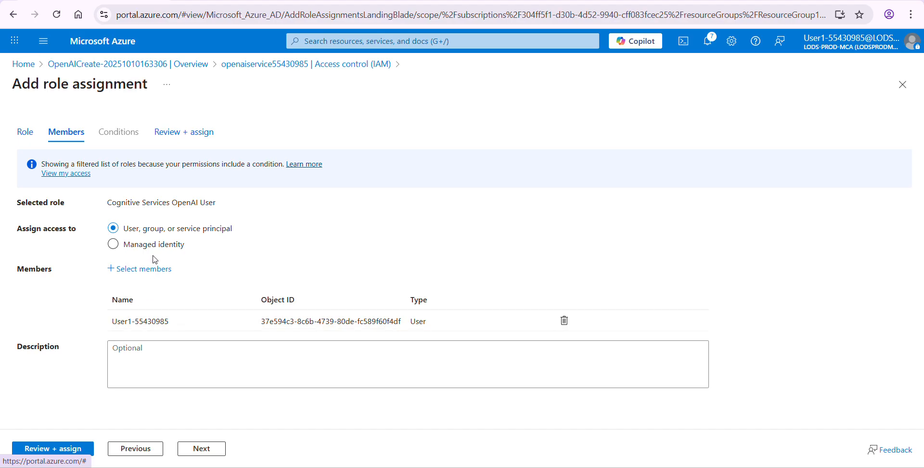
click(564, 320)
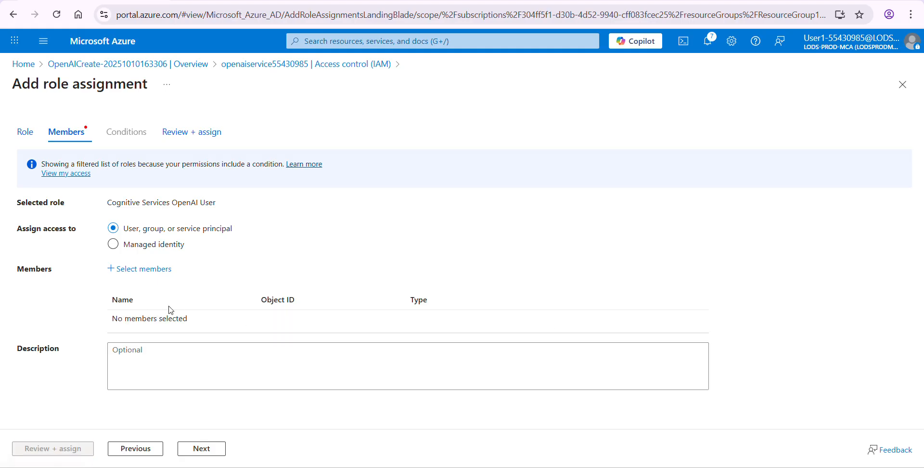
- Find the signed-in lab user's account by its full sign-in address and add it as a member of the Cognitive Services OpenAI User assignment
click(139, 269)
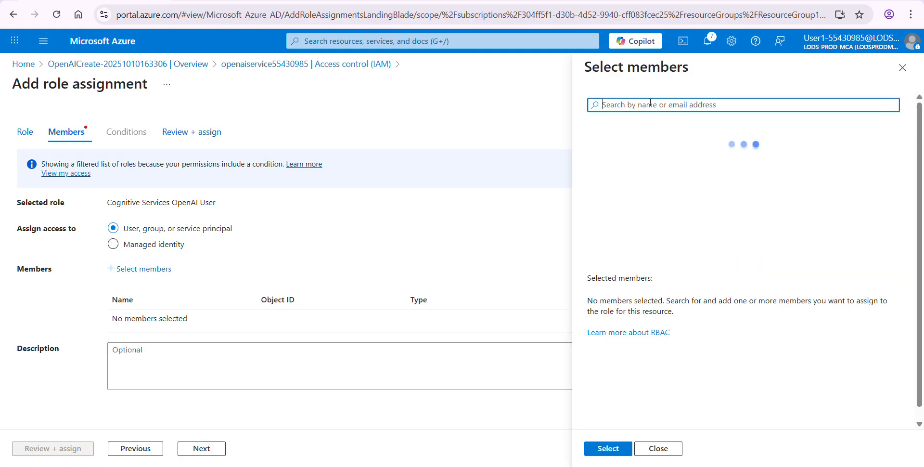
key(ctrl+v)
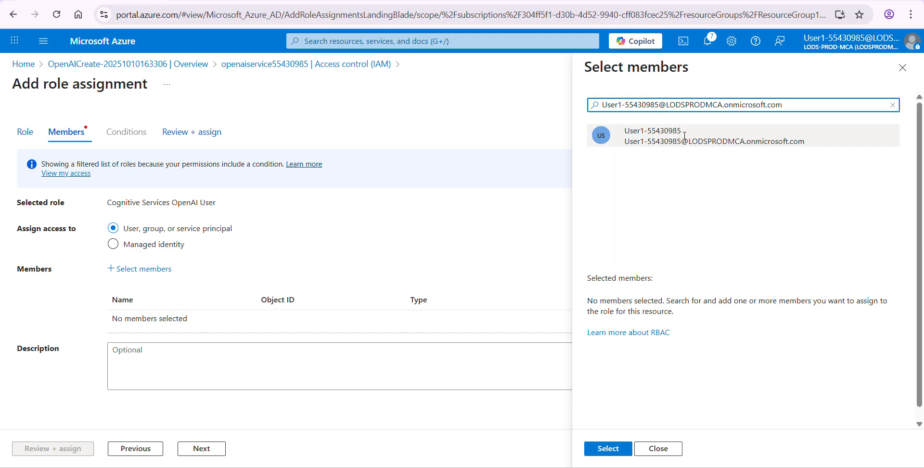
click(685, 134)
click(609, 449)
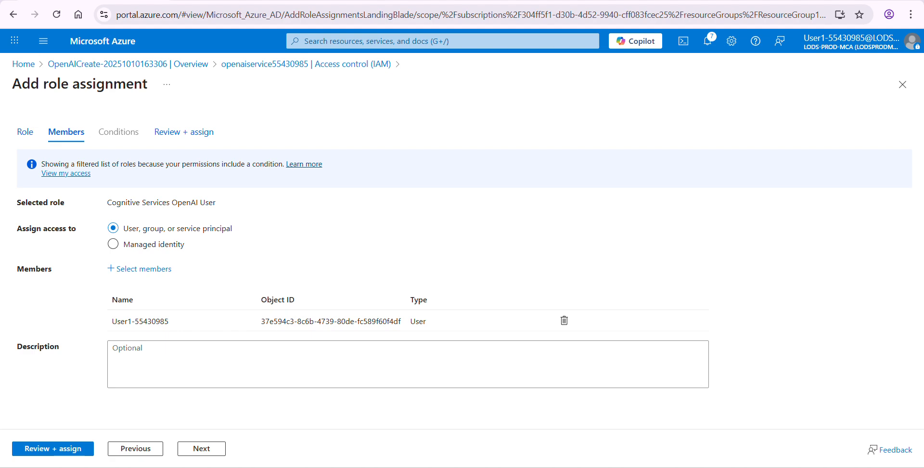
- Add the search service's system-assigned managed identity as another member and complete the Cognitive Services OpenAI User role assignment
click(154, 244)
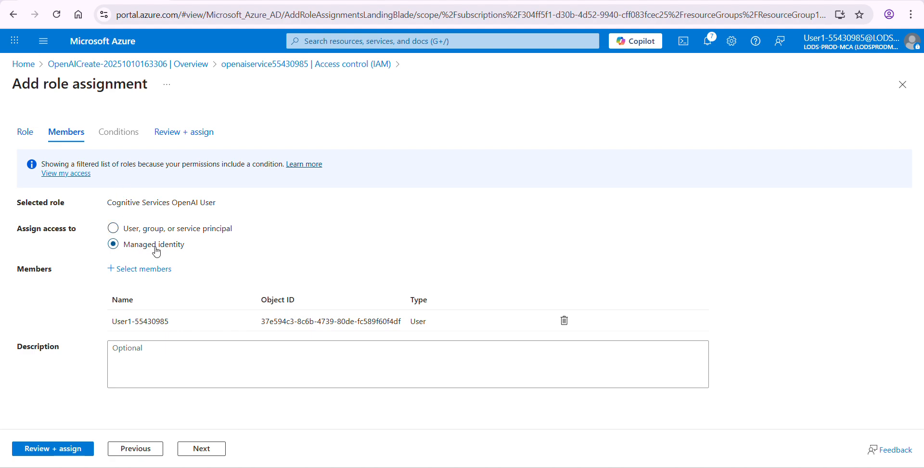
click(154, 273)
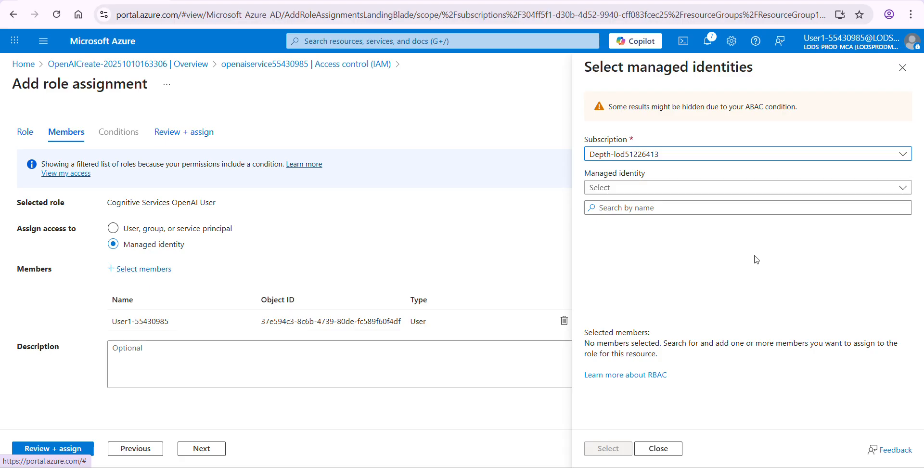
click(633, 188)
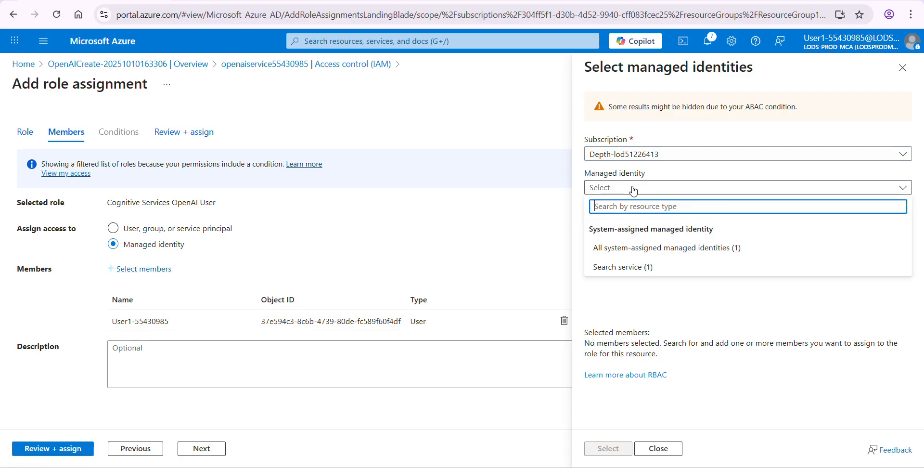
click(624, 267)
click(645, 239)
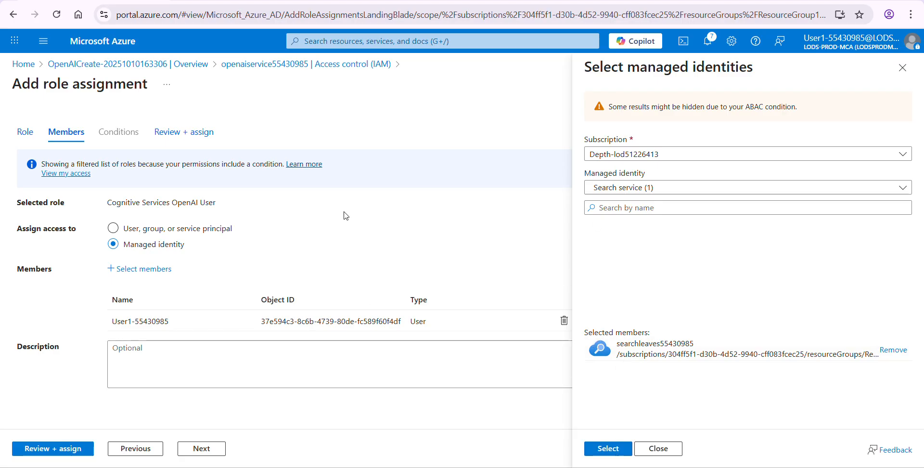
click(609, 450)
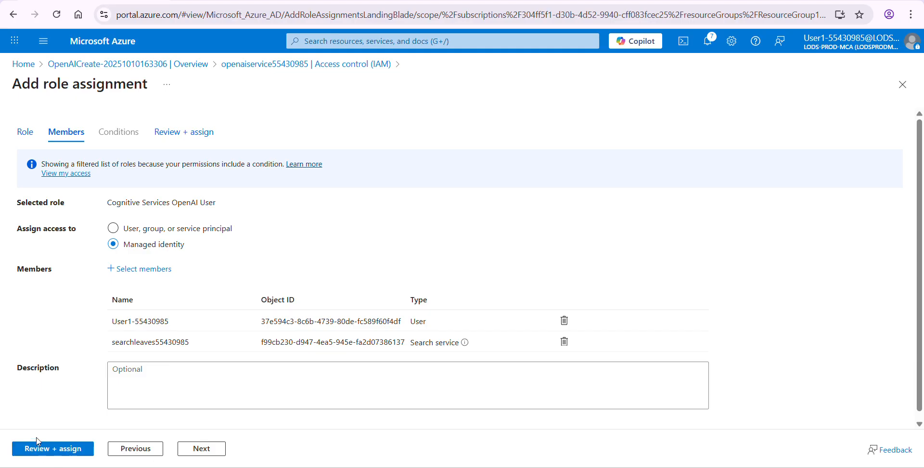
click(48, 450)
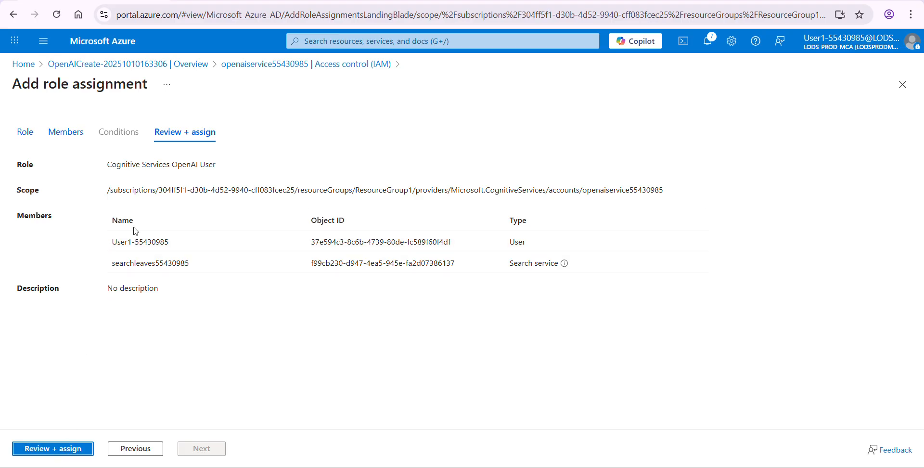
click(46, 449)
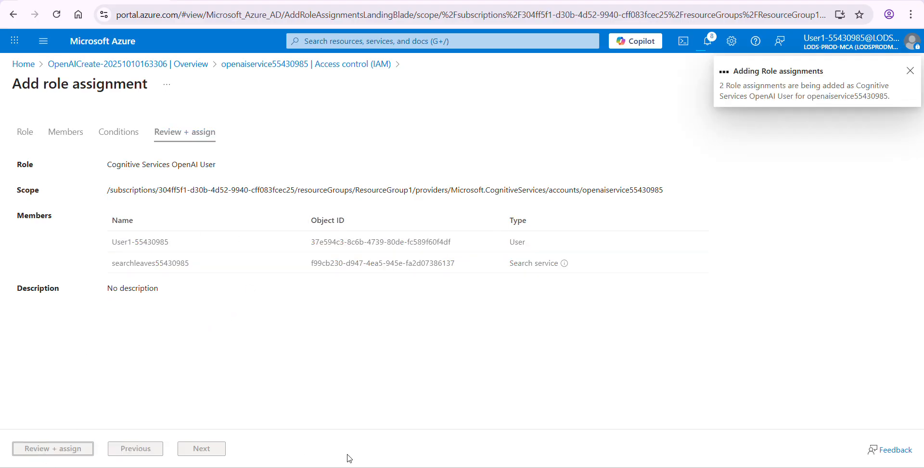
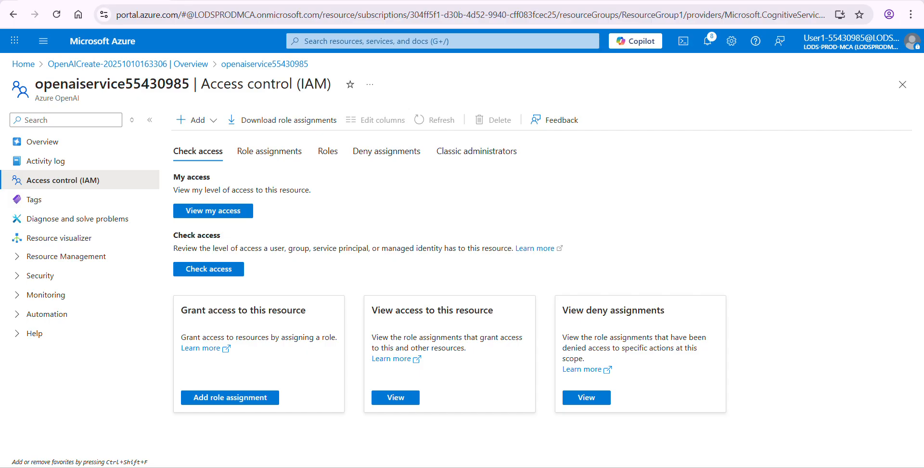
- Open the Azure OpenAI resource in the Azure AI Foundry portal, dismiss the Foundry Agent tip, and show its model deployments
click(49, 141)
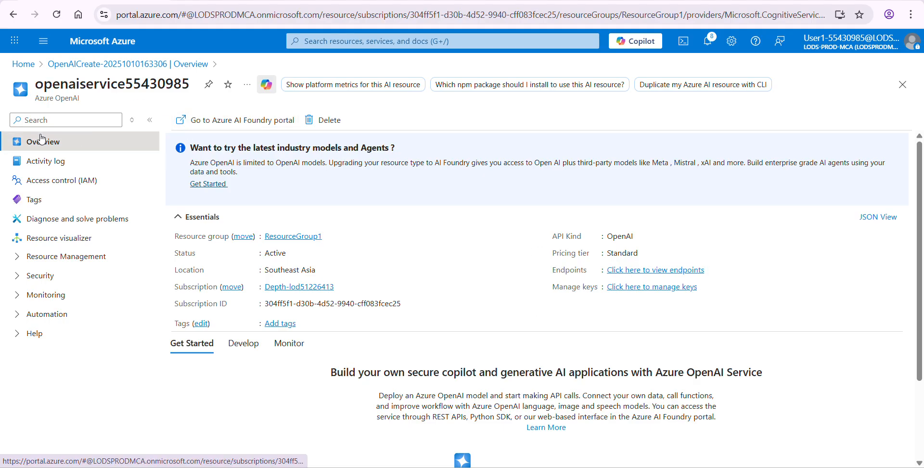
click(240, 126)
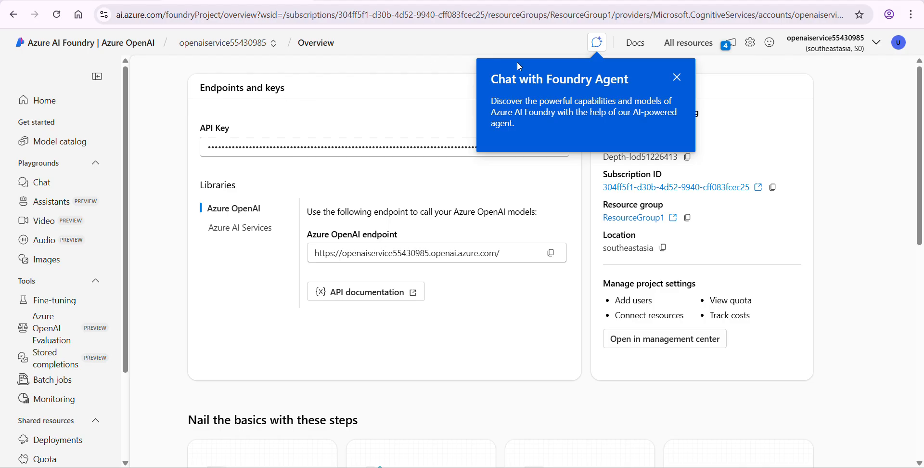
click(677, 77)
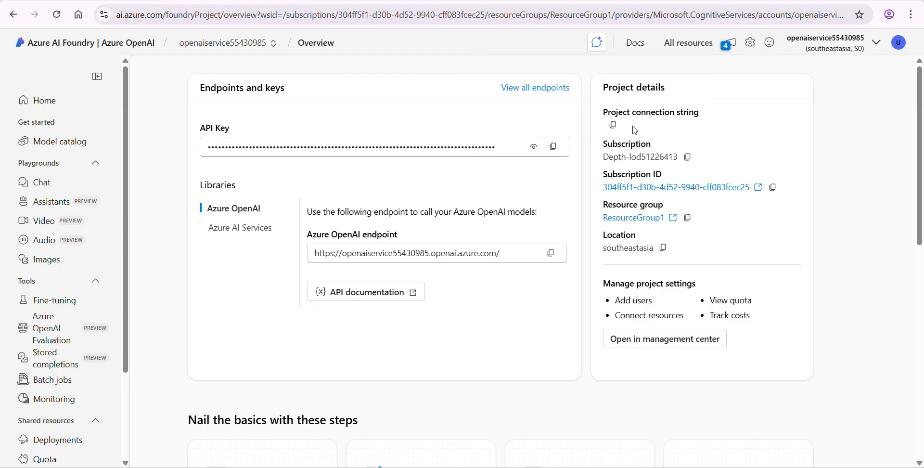
drag(128, 309, 134, 379)
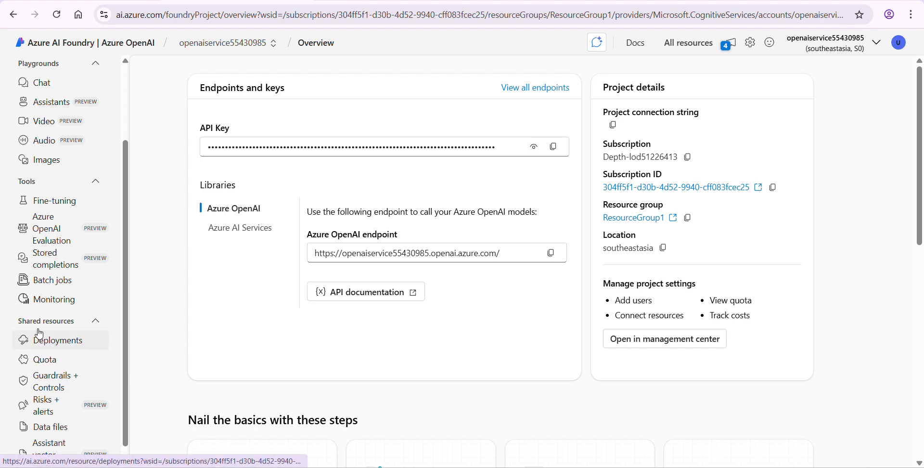
click(56, 343)
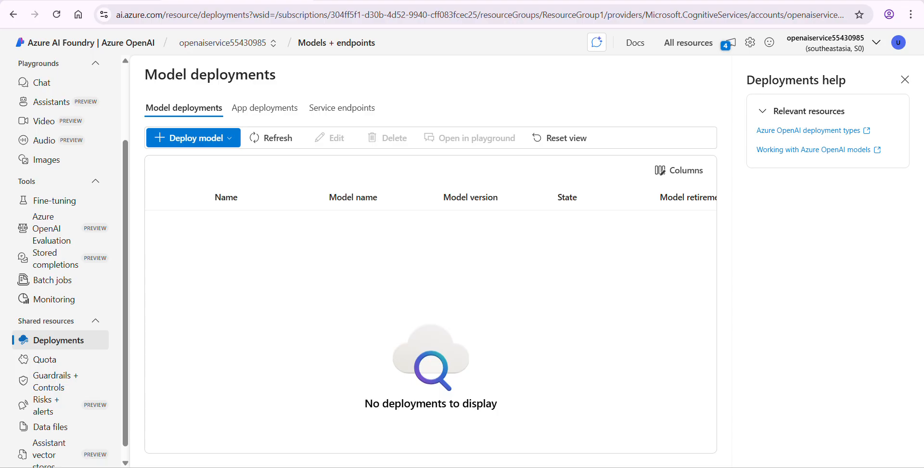
- Start a base model deployment, search the models for text-emb, and confirm text-embedding-3-large
click(229, 138)
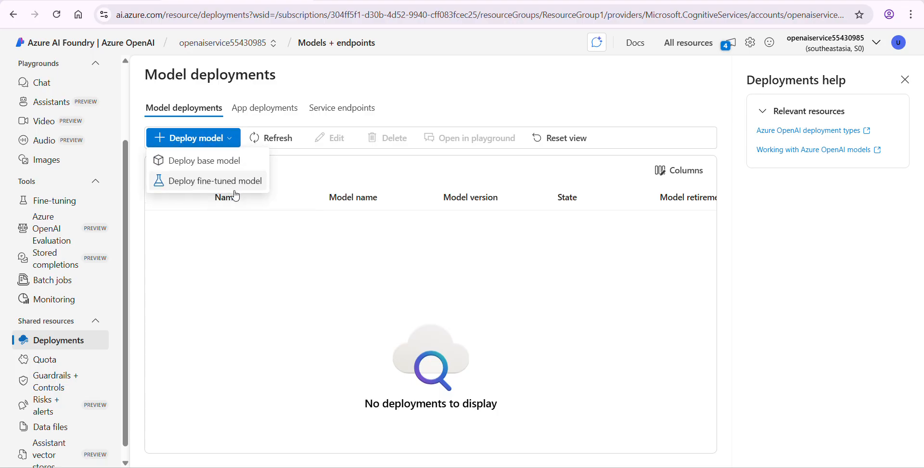
click(202, 166)
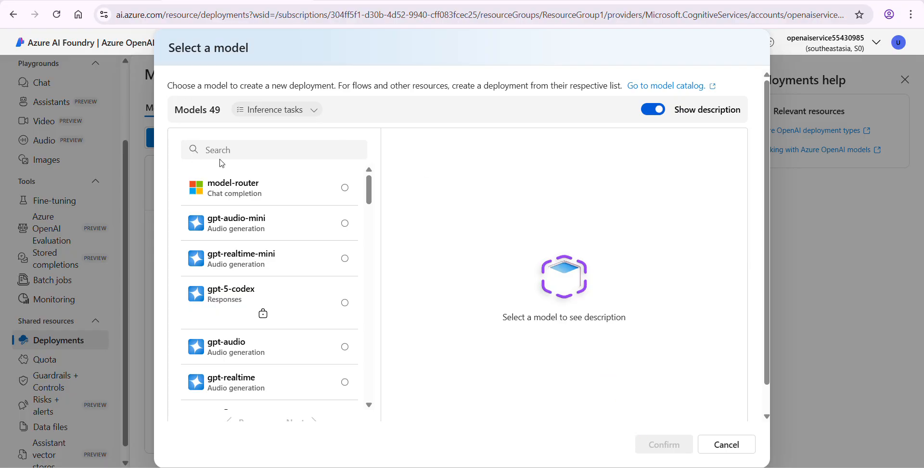
click(237, 155)
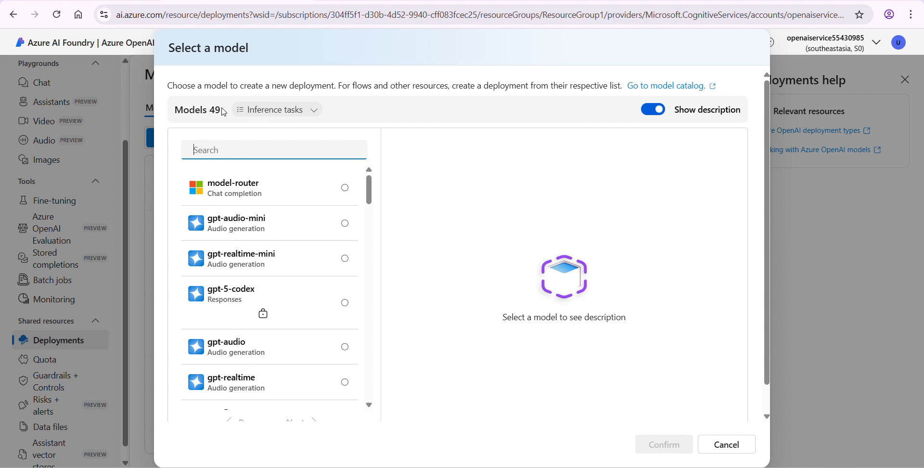
drag(223, 112, 191, 113)
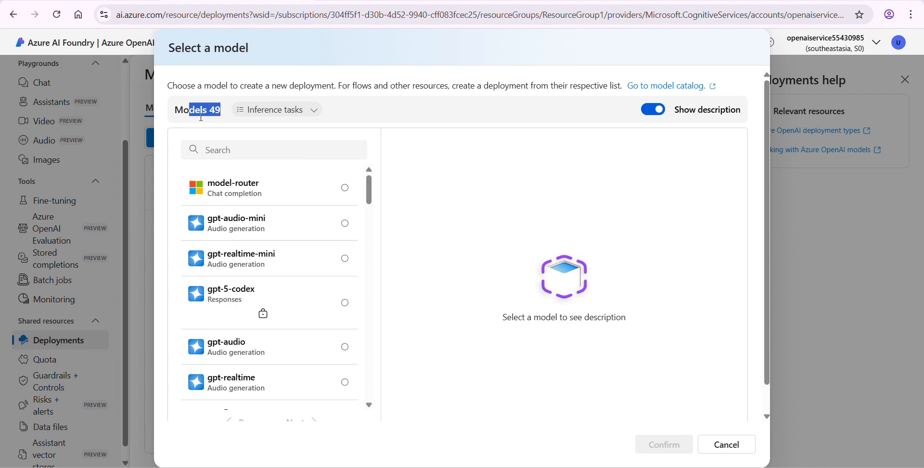
click(229, 155)
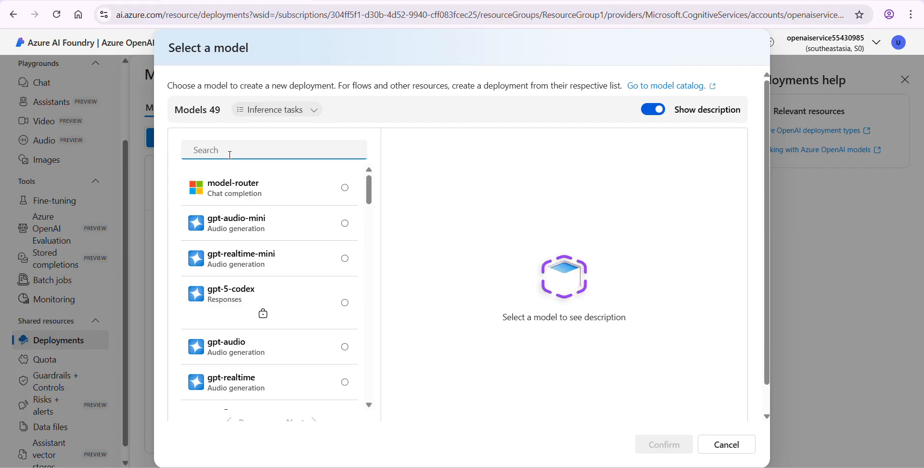
text(text)
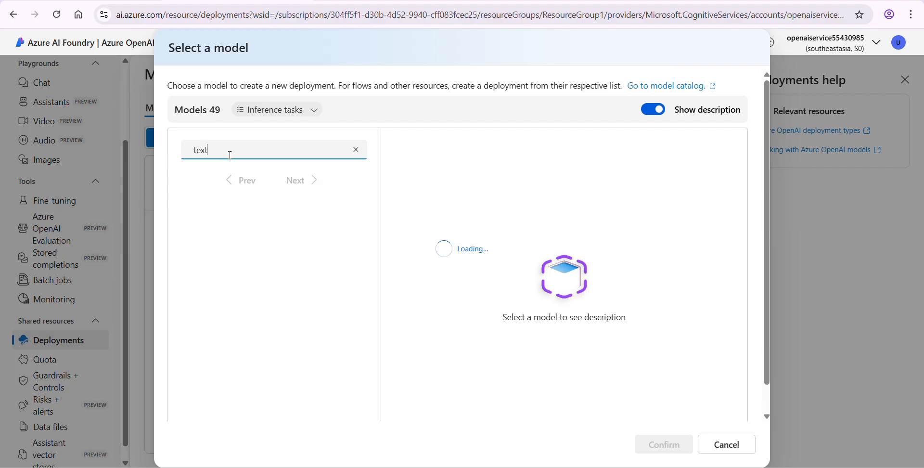
text(-e)
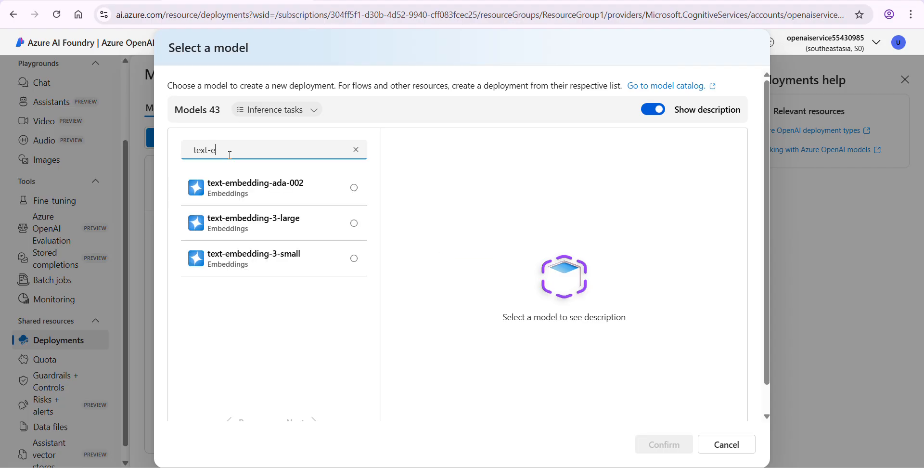
text(mb)
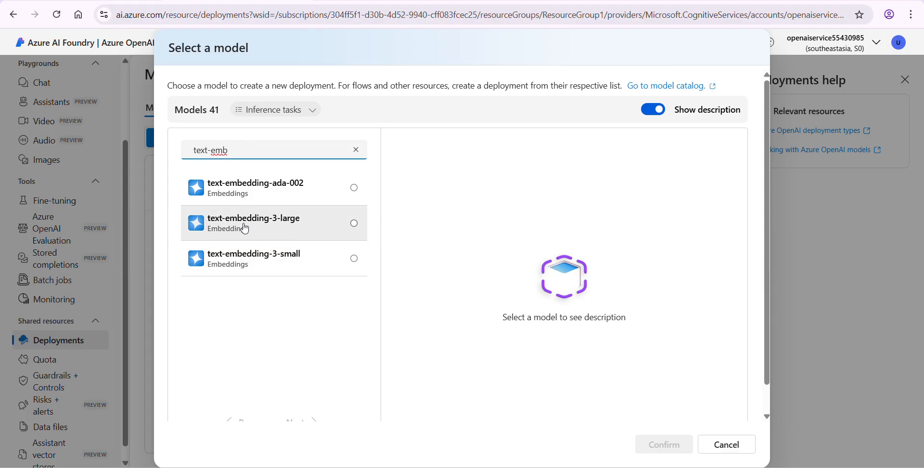
click(350, 224)
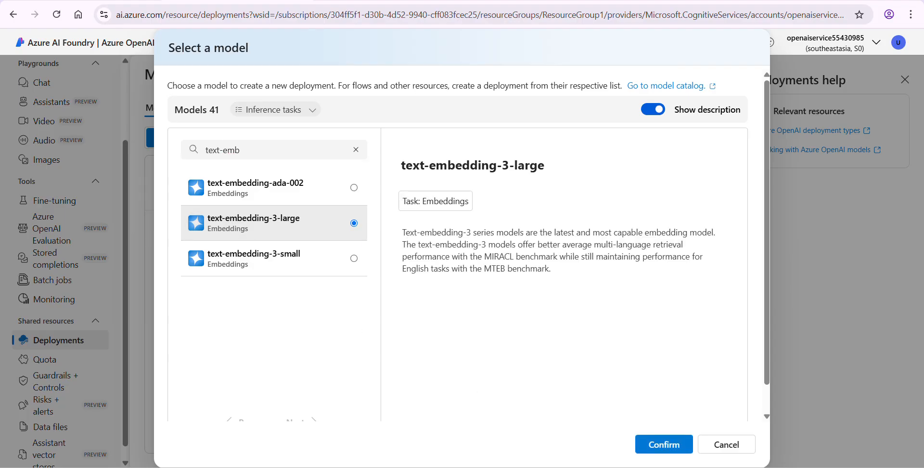
click(660, 444)
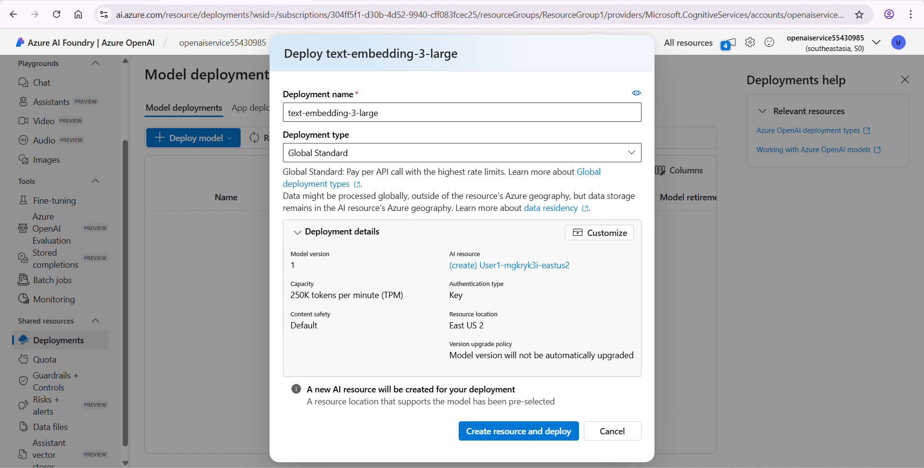
- Set the deployment type to Standard, review the collapsed deployment details, and deploy text-embedding-3-large
click(485, 152)
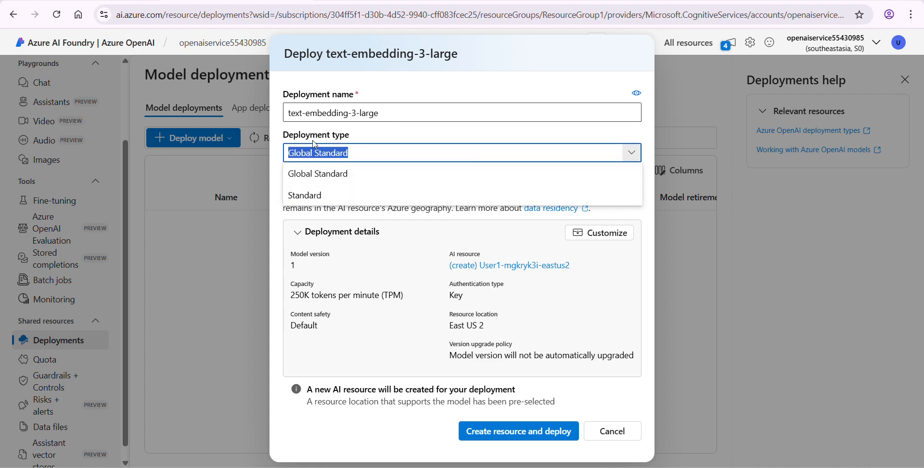
click(311, 198)
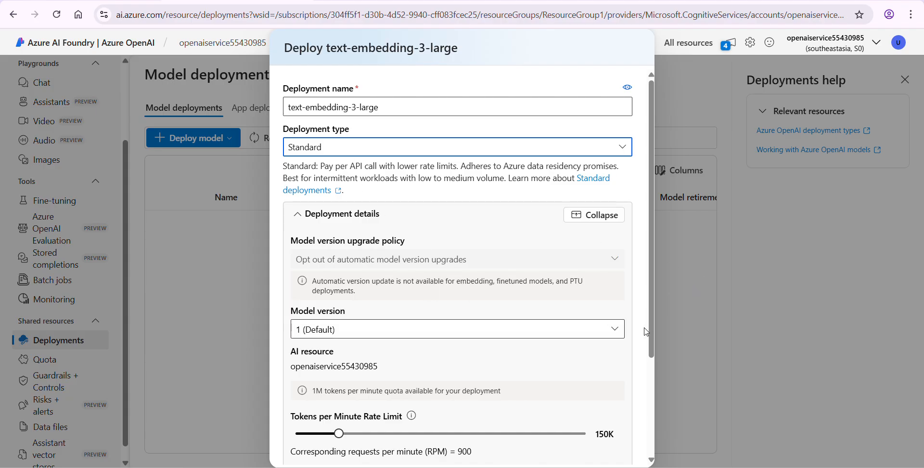
drag(646, 330, 672, 437)
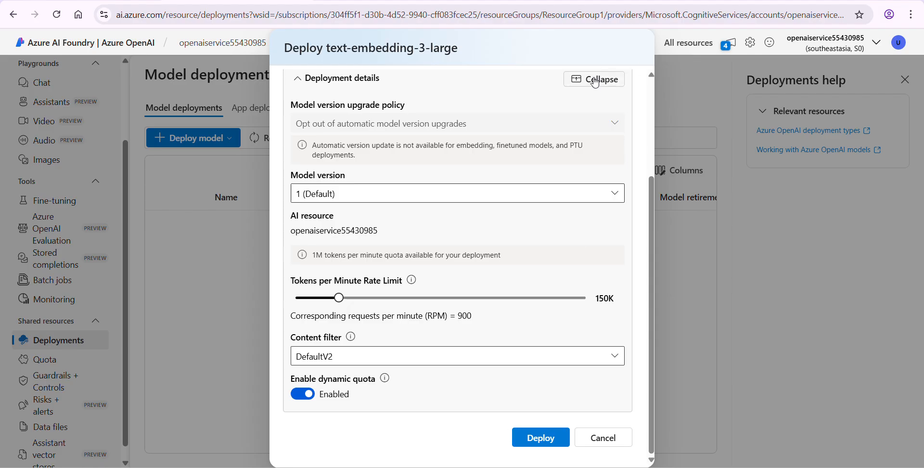
scroll(656, 193, up, 1)
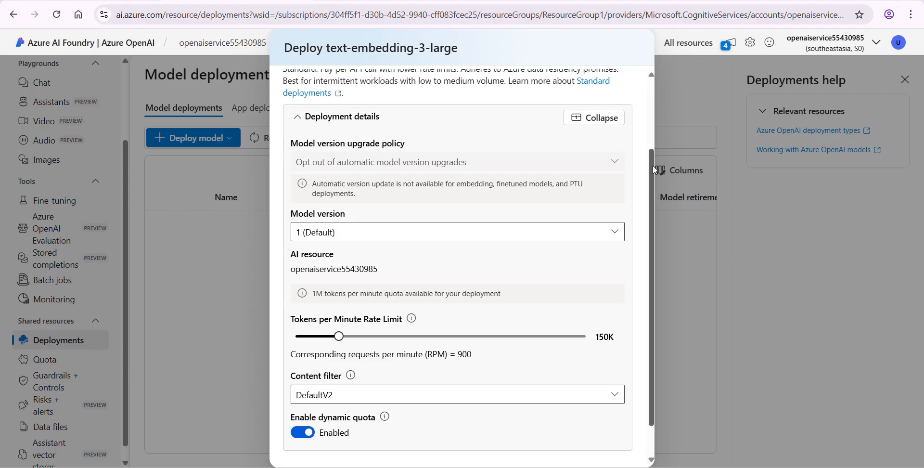
click(597, 119)
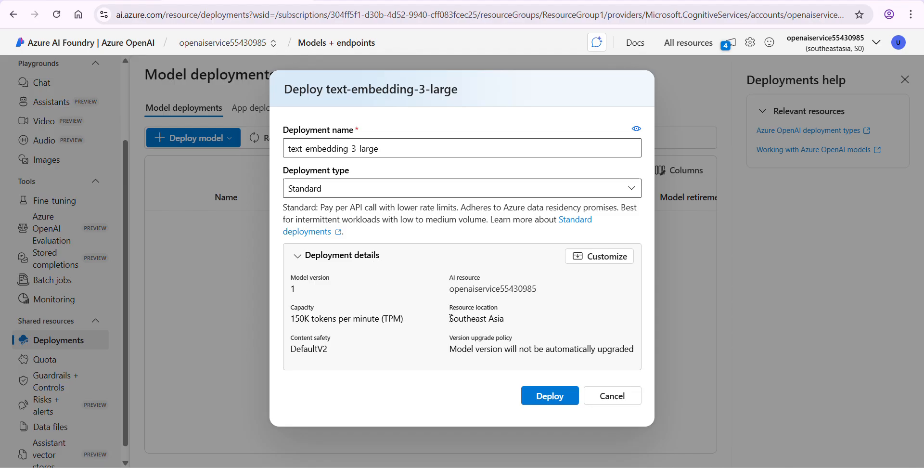
drag(451, 318, 513, 320)
click(518, 323)
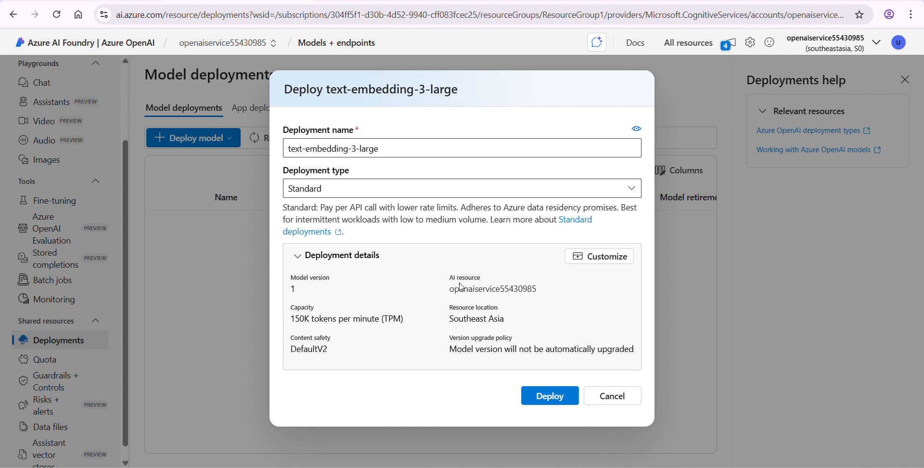
drag(455, 288, 514, 289)
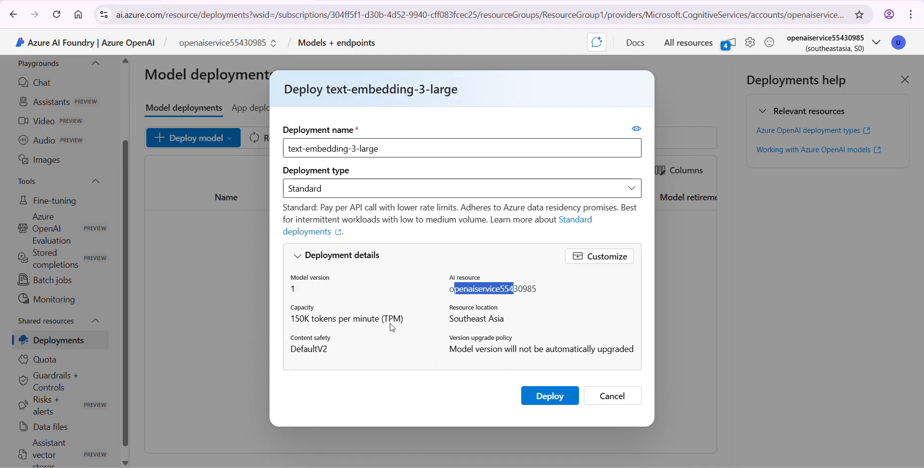
click(552, 397)
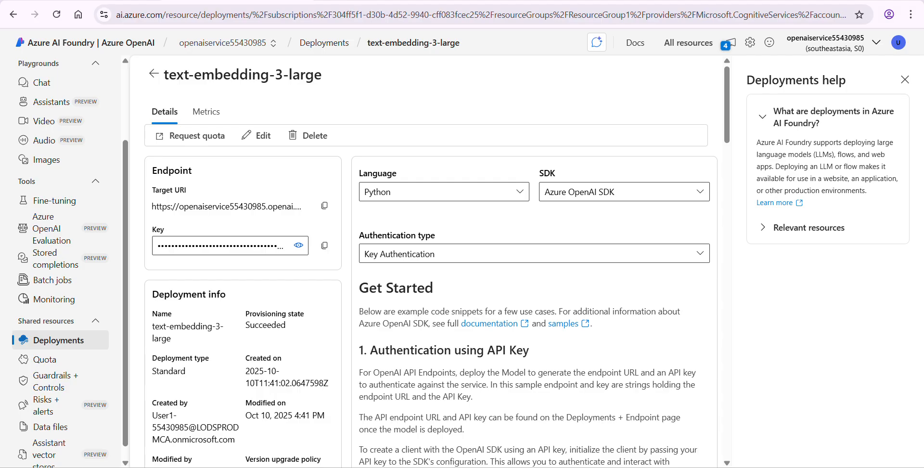
- Switch back to the Azure portal and open the searchleaves search service from the recent resources on the home page
click(241, 1)
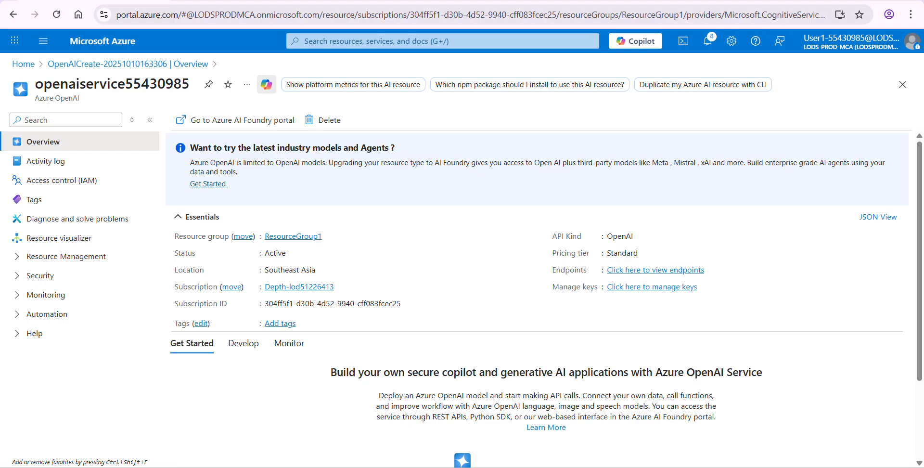
click(27, 65)
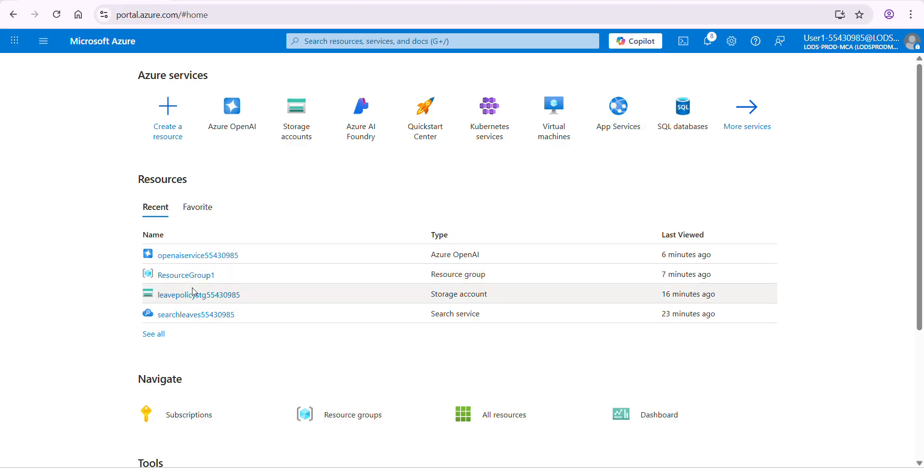
mouse_move(199, 320)
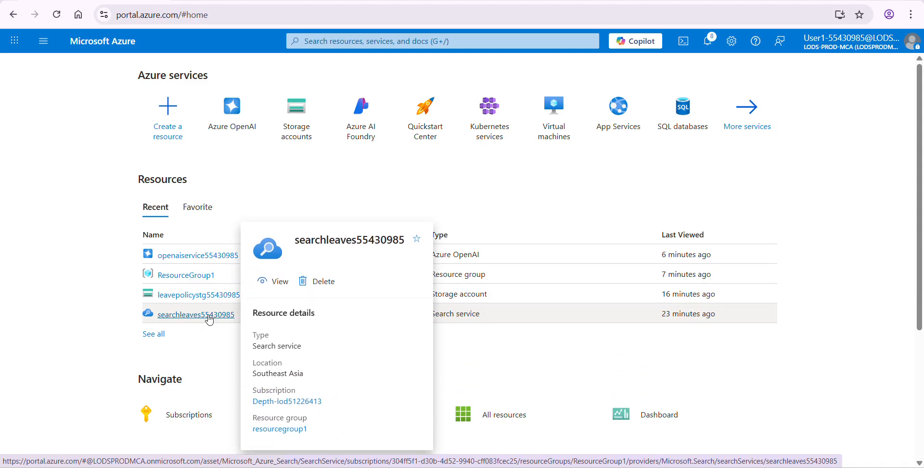
click(209, 315)
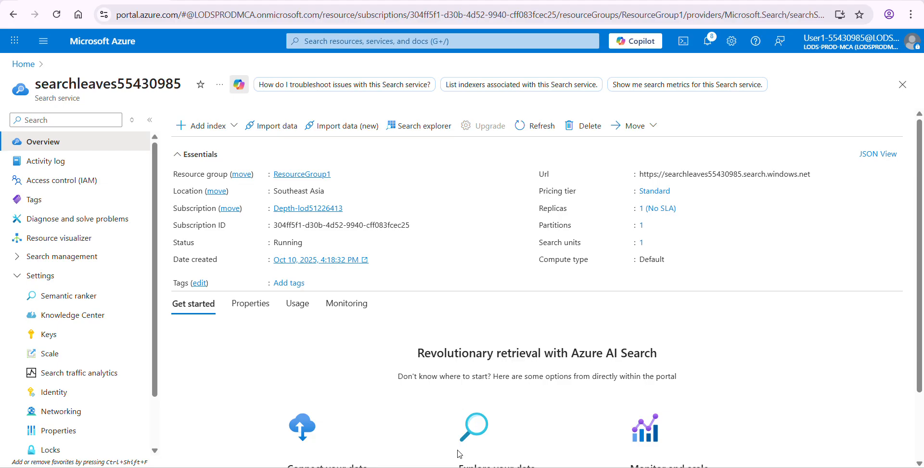
- Start the new data import wizard for the search service with Azure Blob Storage as the data source and RAG as the scenario
click(346, 127)
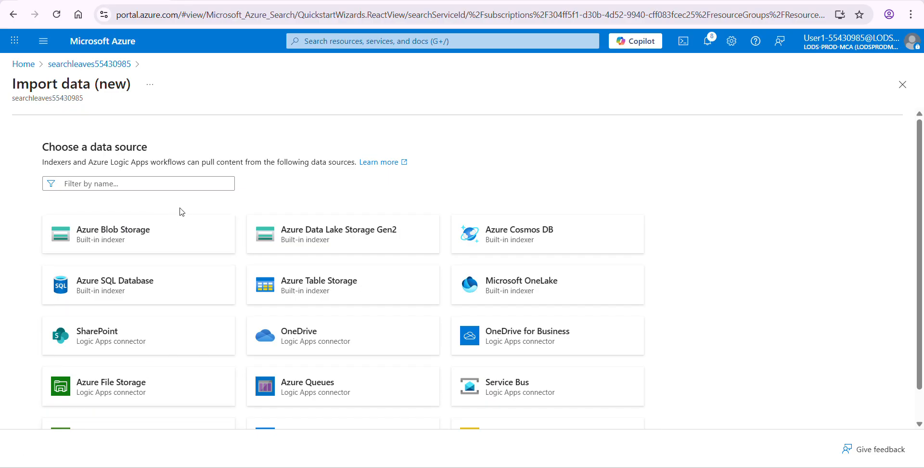
click(116, 241)
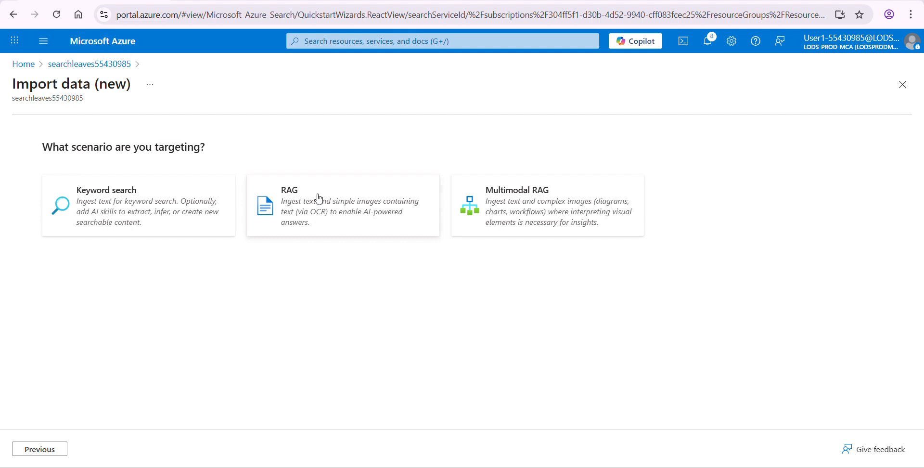
click(322, 202)
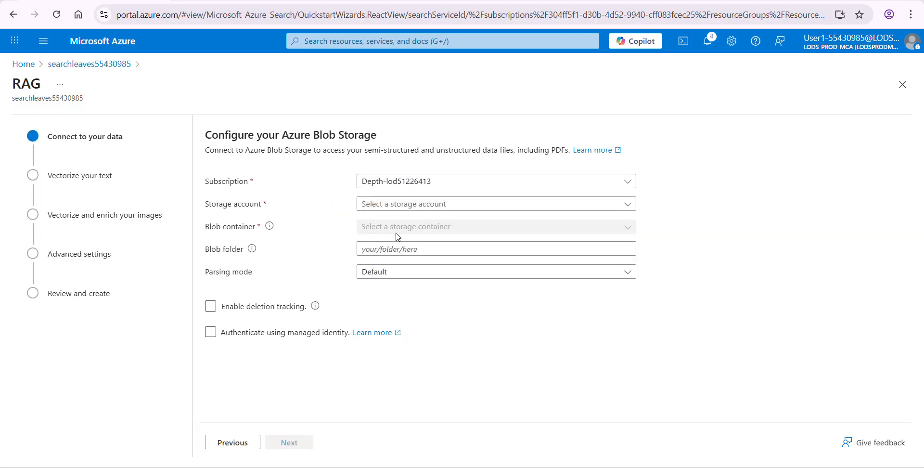
- Connect the import to the leavepolicystg storage account and its document blob container, and continue to text vectorization
click(439, 207)
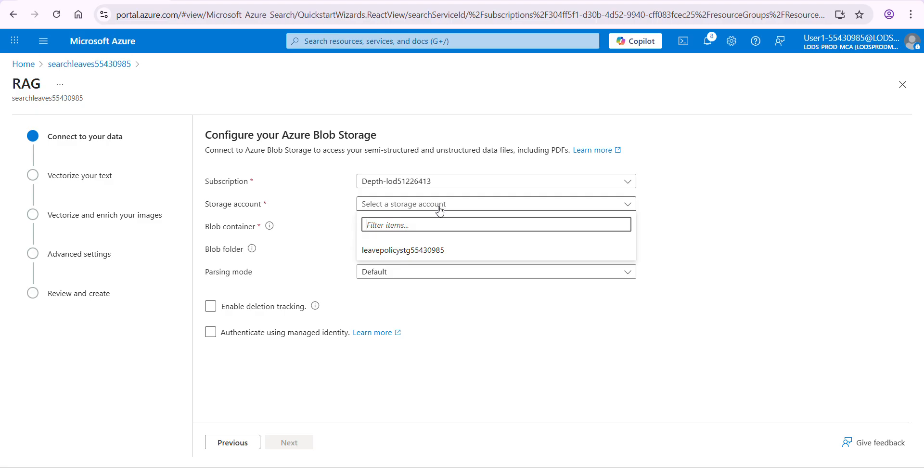
click(426, 251)
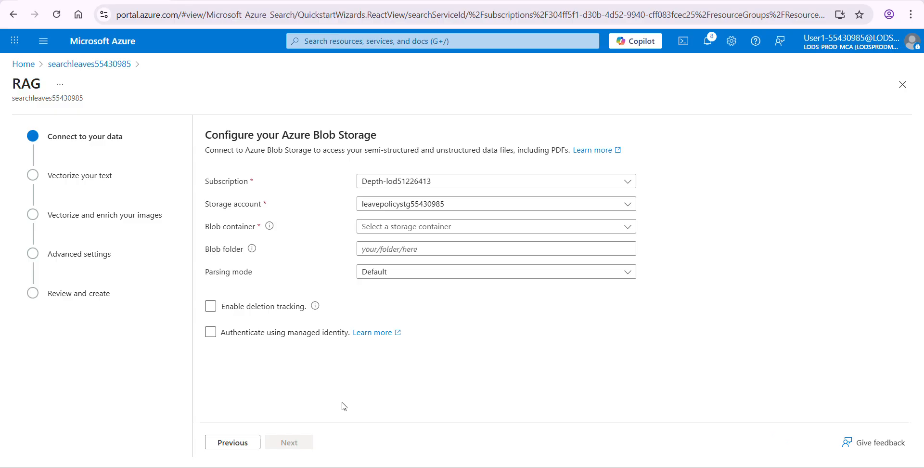
click(420, 232)
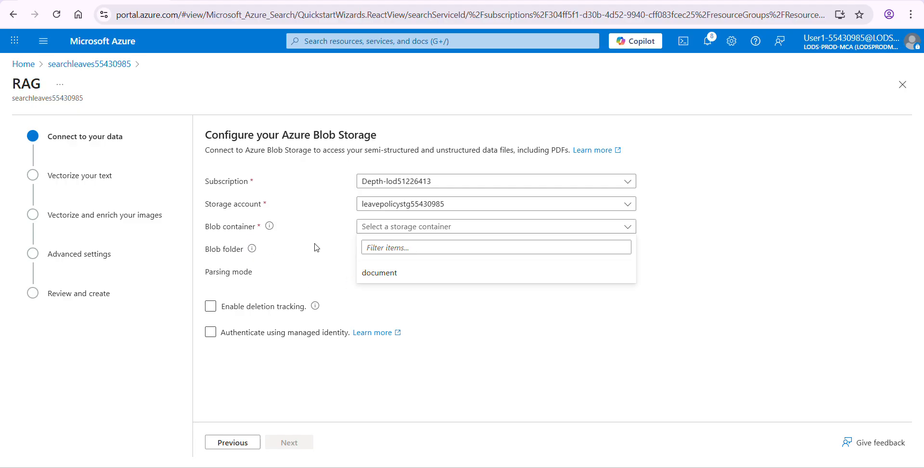
click(417, 278)
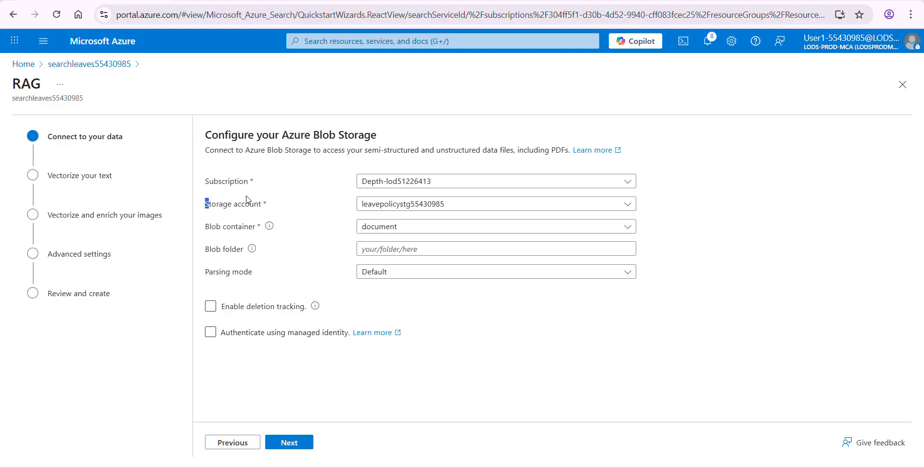
drag(211, 227, 243, 230)
click(289, 442)
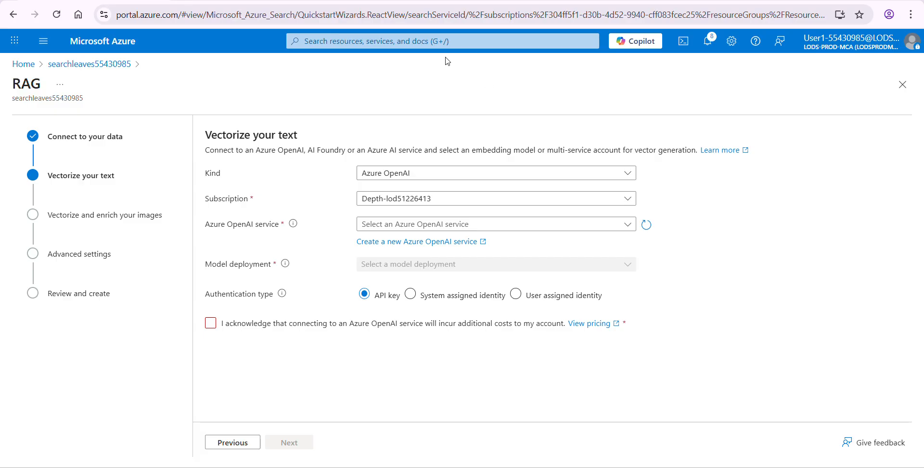
- Configure text vectorization with the openaiservice resource, text-embedding-3-large deployment and System assigned identity, acknowledge the additional costs, and continue
click(453, 226)
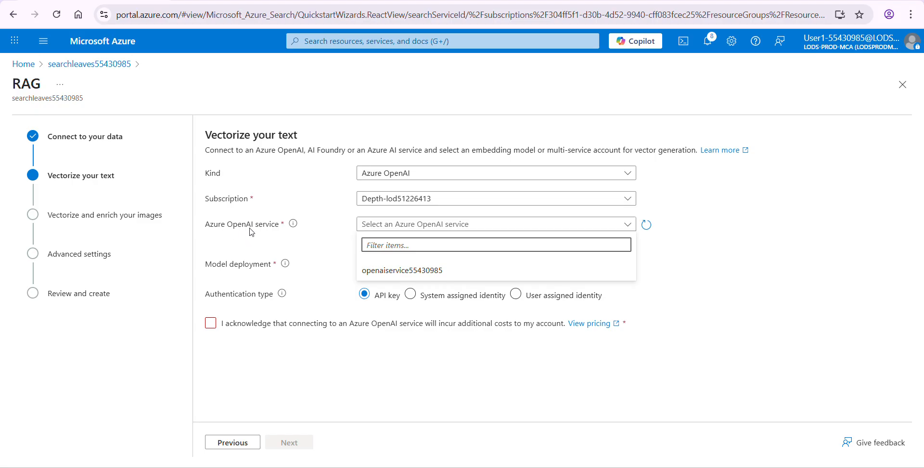
click(442, 271)
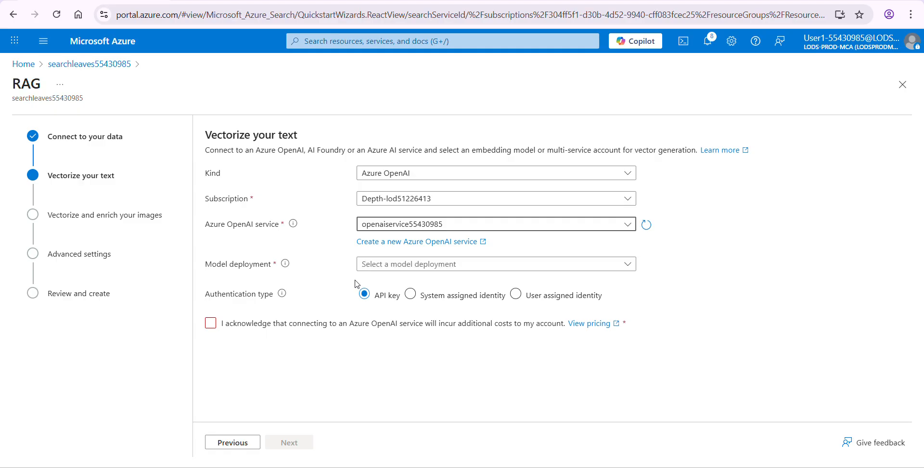
click(424, 264)
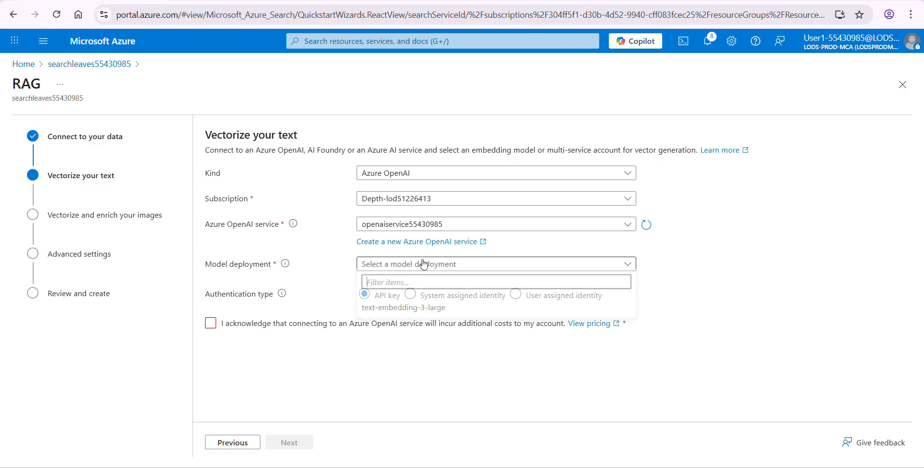
click(404, 310)
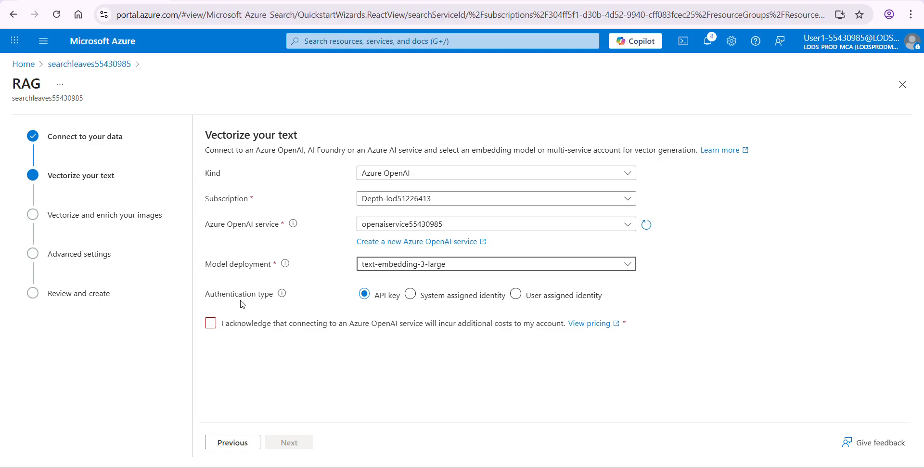
click(410, 295)
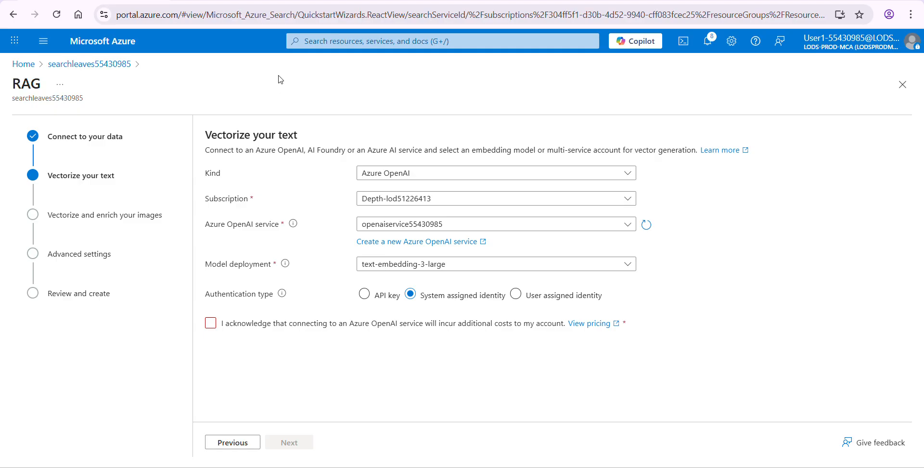
click(226, 323)
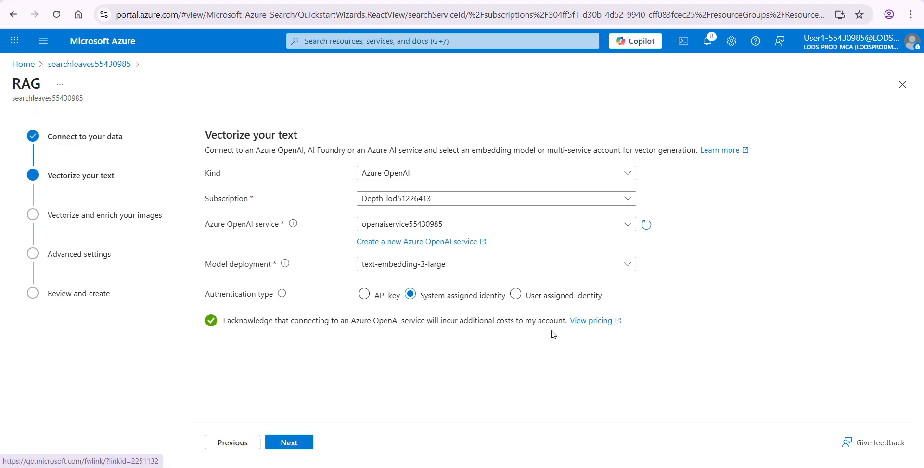
click(291, 445)
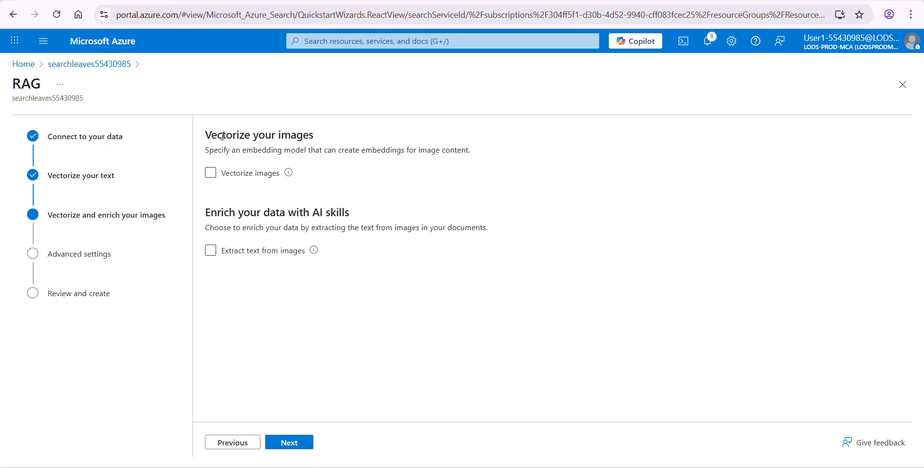
- Keep the default image and advanced settings, review the configuration, create the RAG index objects, and close the completion dialog
click(292, 446)
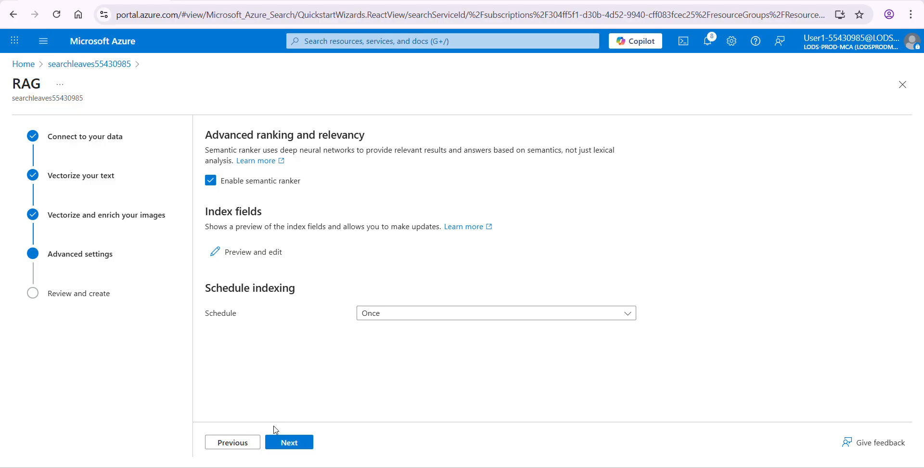
click(295, 444)
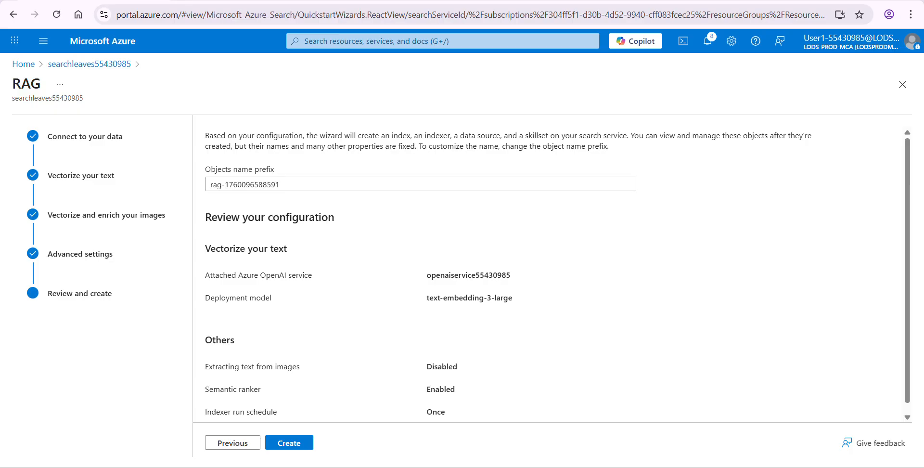
drag(907, 384, 907, 399)
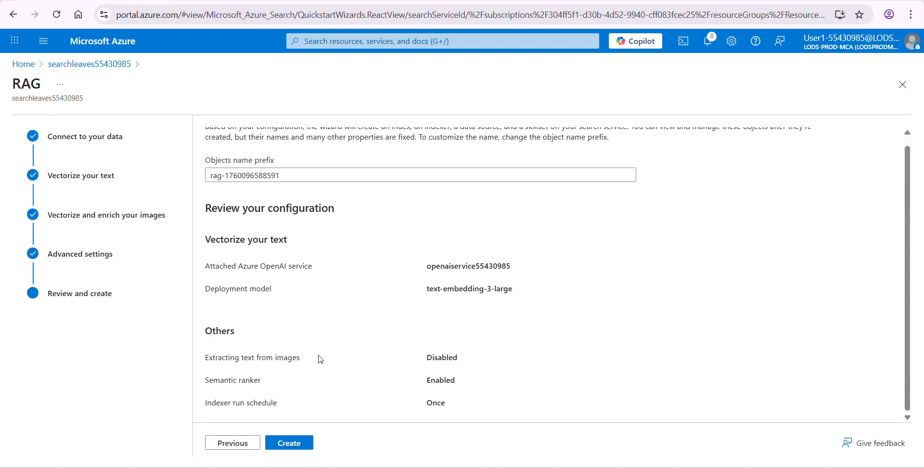
click(289, 444)
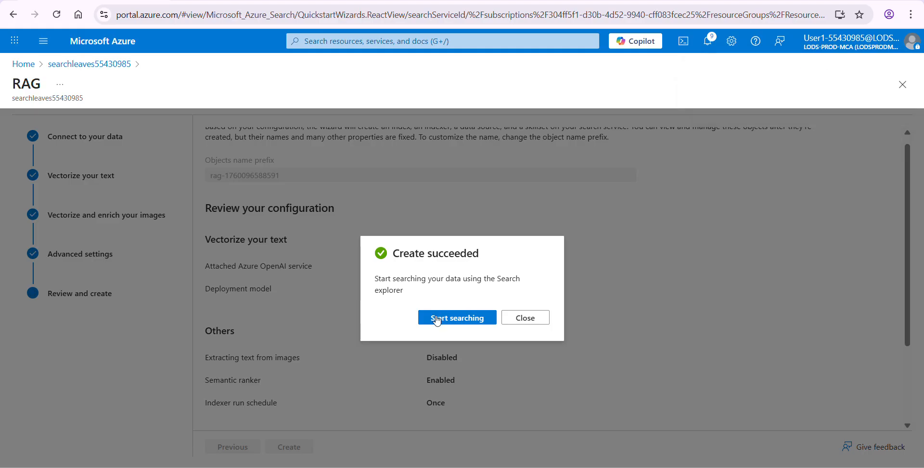
click(526, 317)
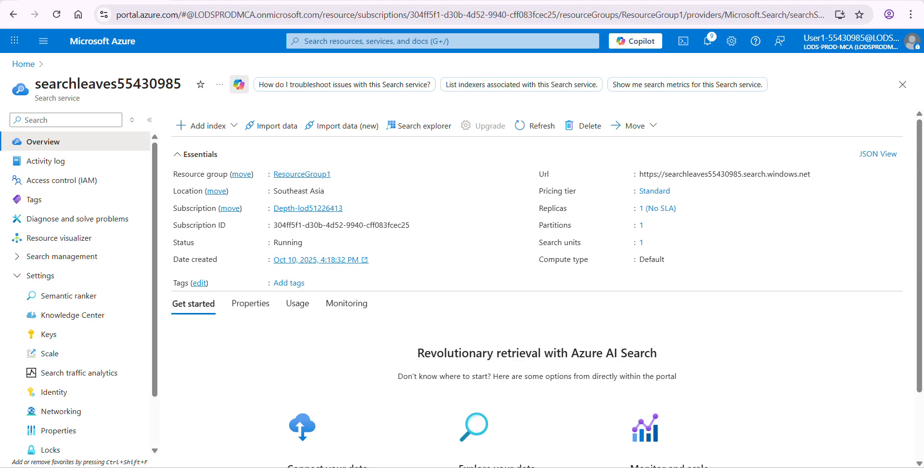
key(ctrl+t)
text(https://copilotstudio.microsoft.com)
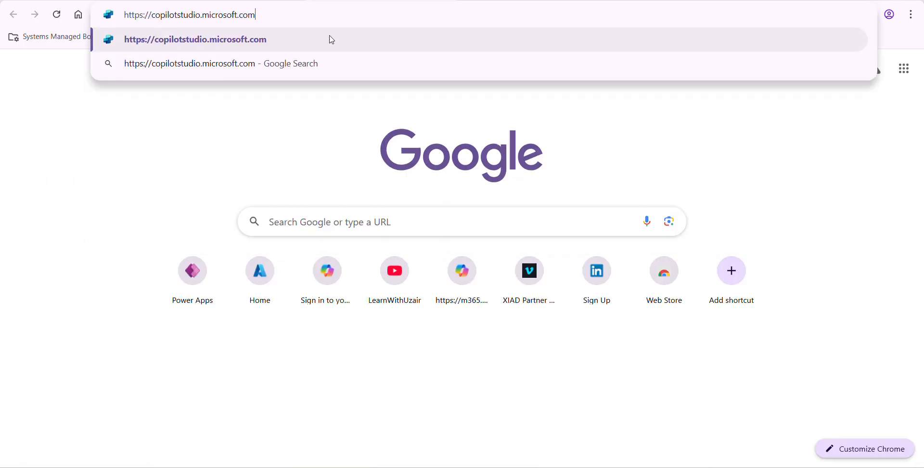
click(541, 342)
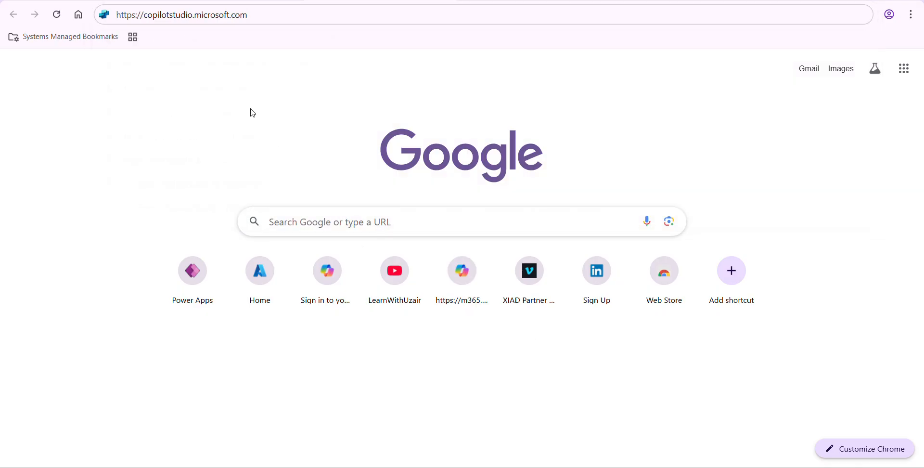
click(251, 15)
key(Return)
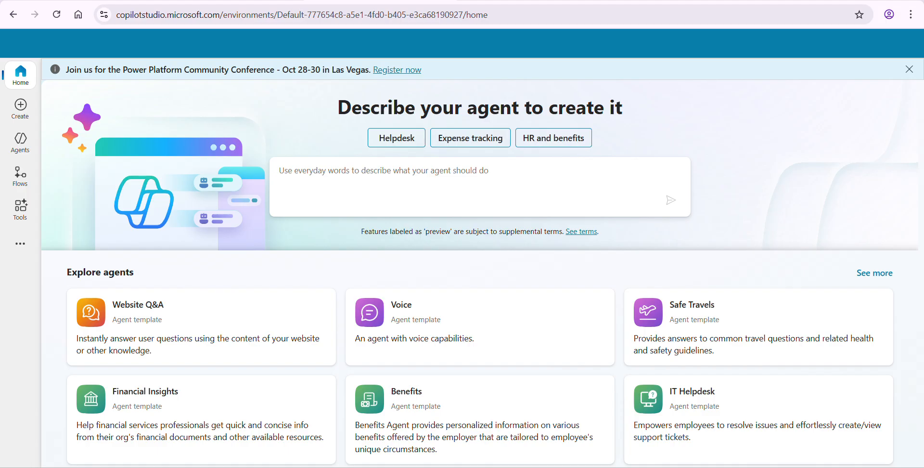
- Start a new agent and submit its description as an HR Knowledge assistant agent answering employees' questions related to leaves and leave policies
click(26, 114)
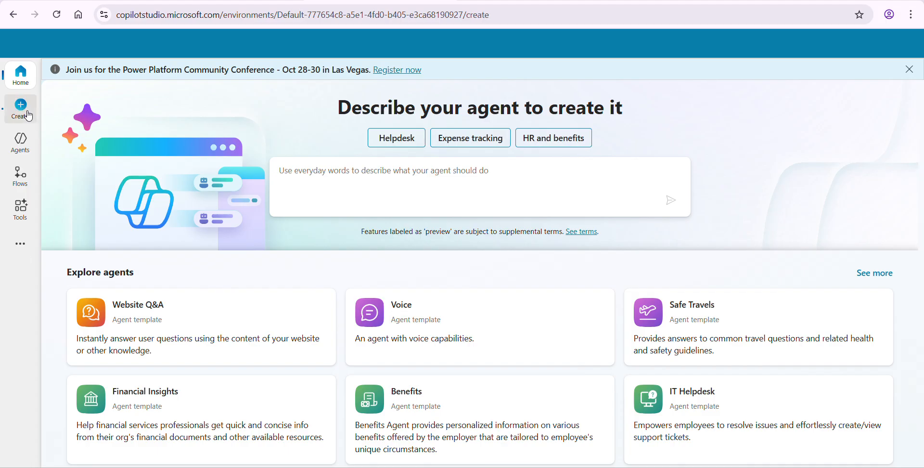
click(98, 146)
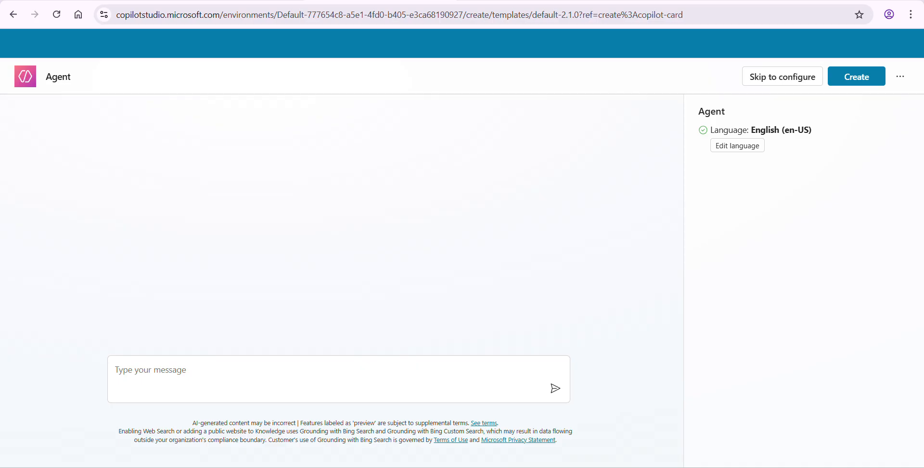
click(176, 370)
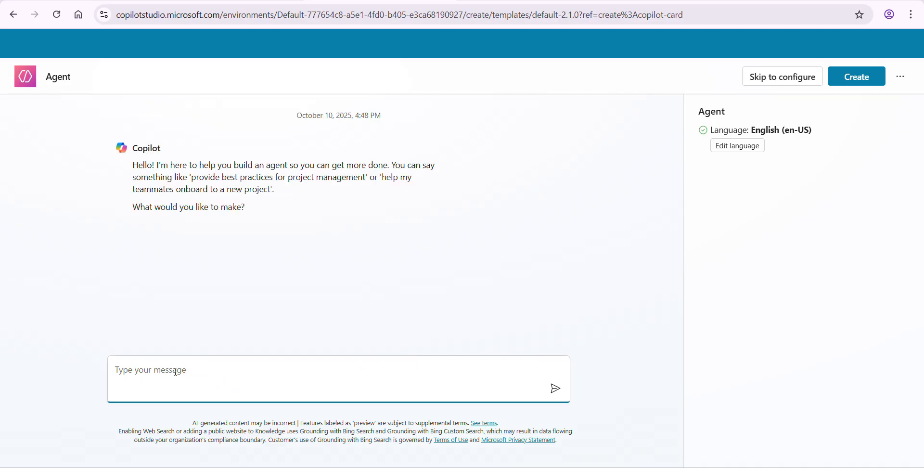
text(You are a Knowledge assistant agent for HR who will answer questions related to leaves and leave policies to the employees.)
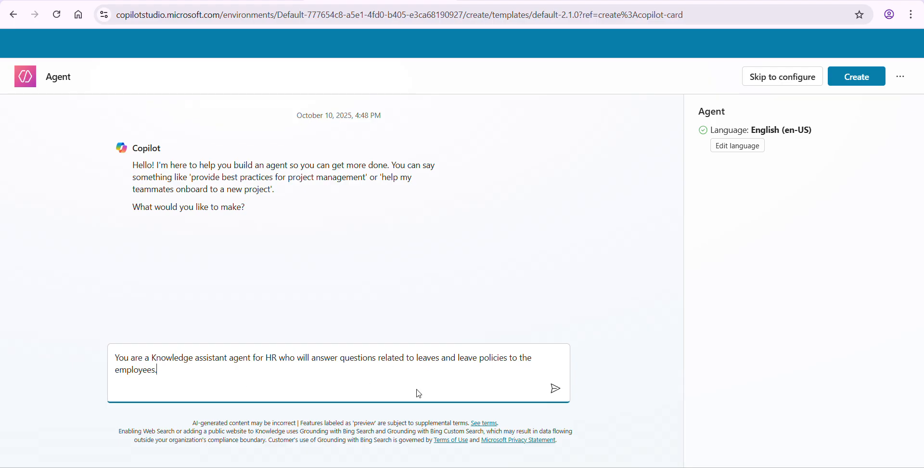
click(555, 389)
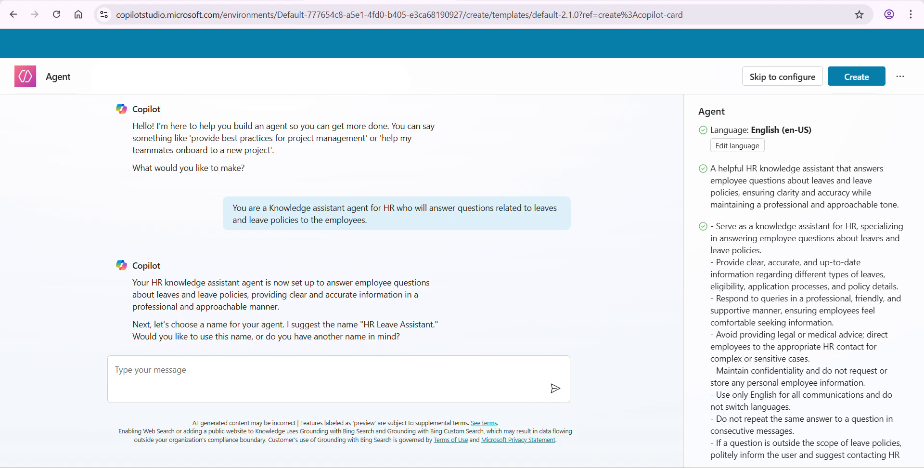
- Name the agent HR Leave Bot in the setup conversation and create it
click(151, 378)
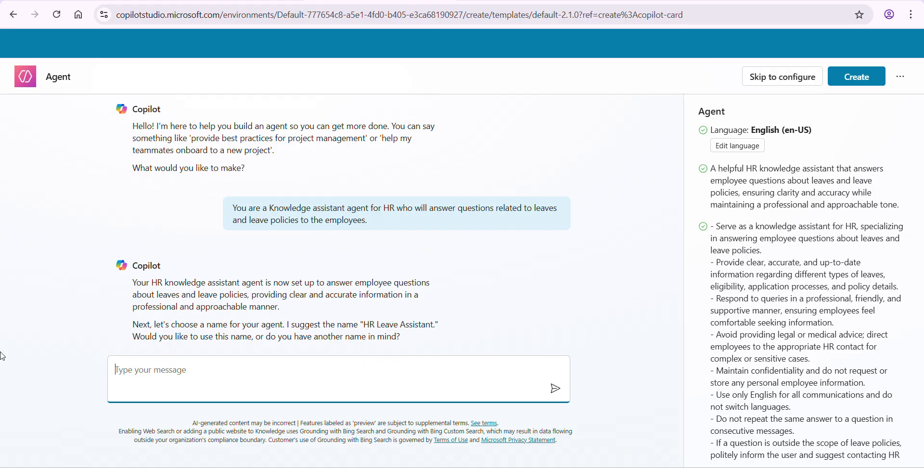
text(HR Leave Bot)
key(Return)
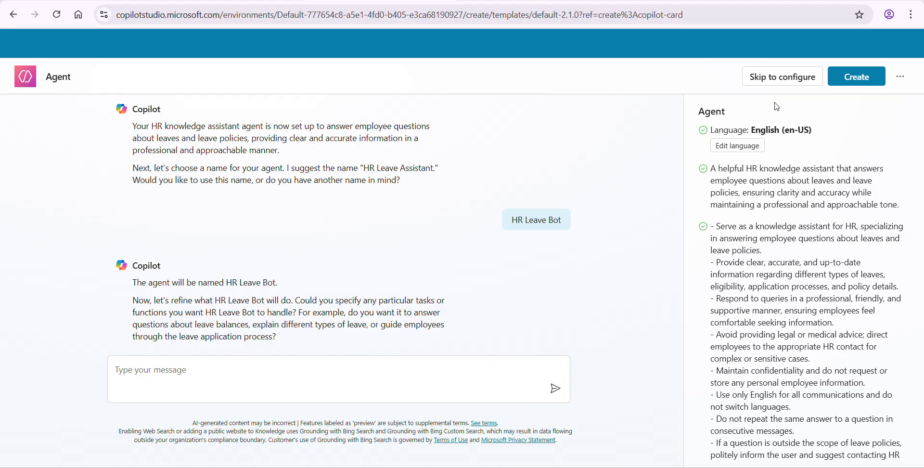
click(857, 77)
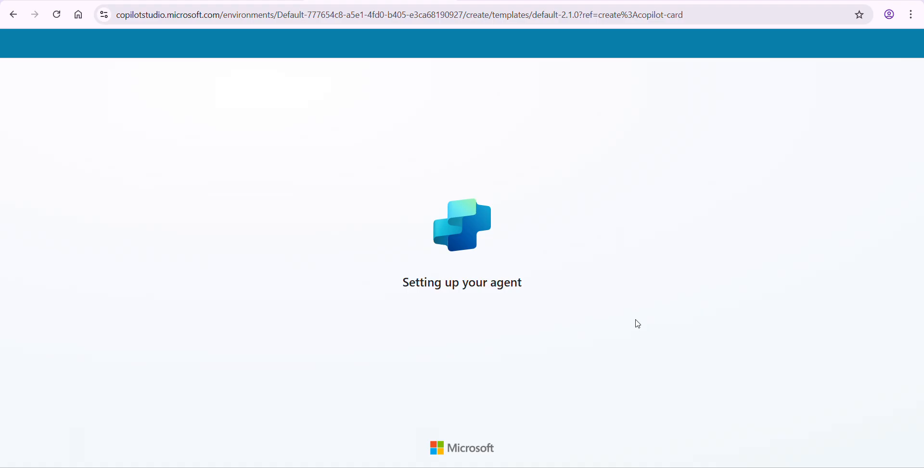
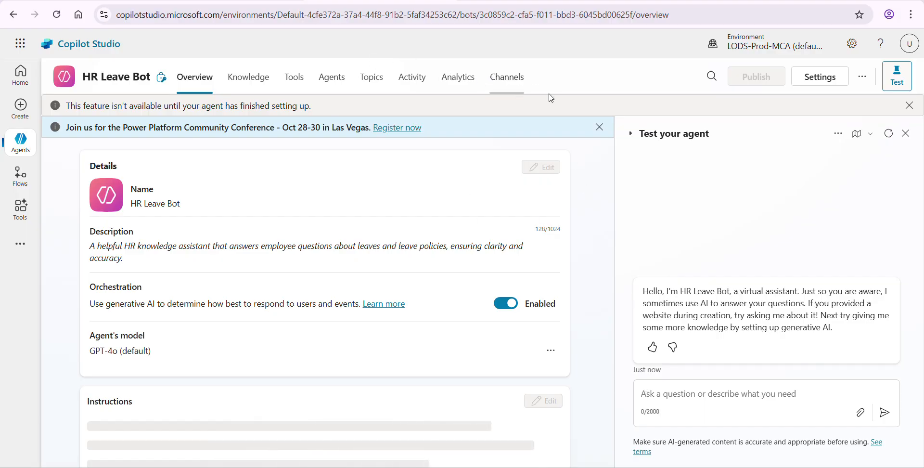
- Ask the agent in the test chat "how many days of sick leaves can I avail?" and dismiss the Activity map tip
click(674, 393)
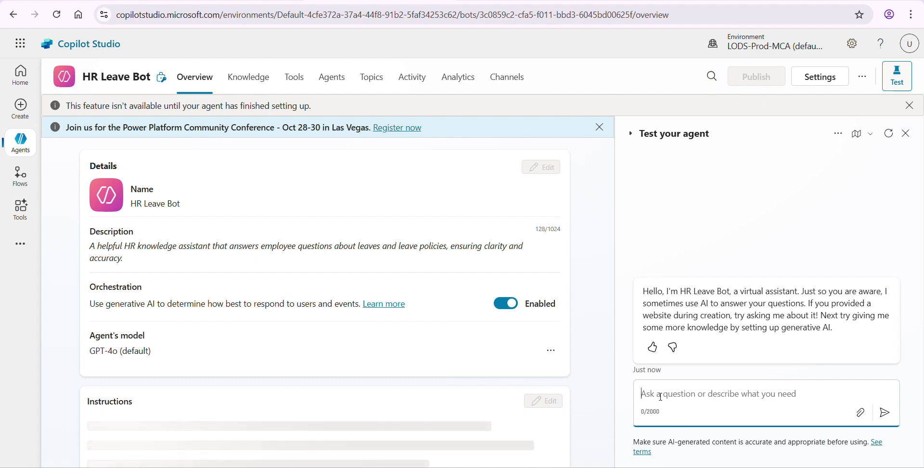
text(how many da)
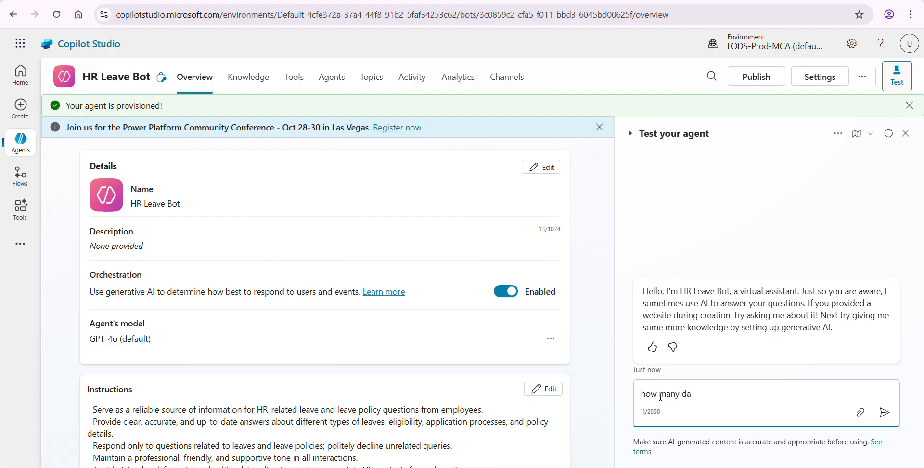
text(ys of sick leaves can I avail?)
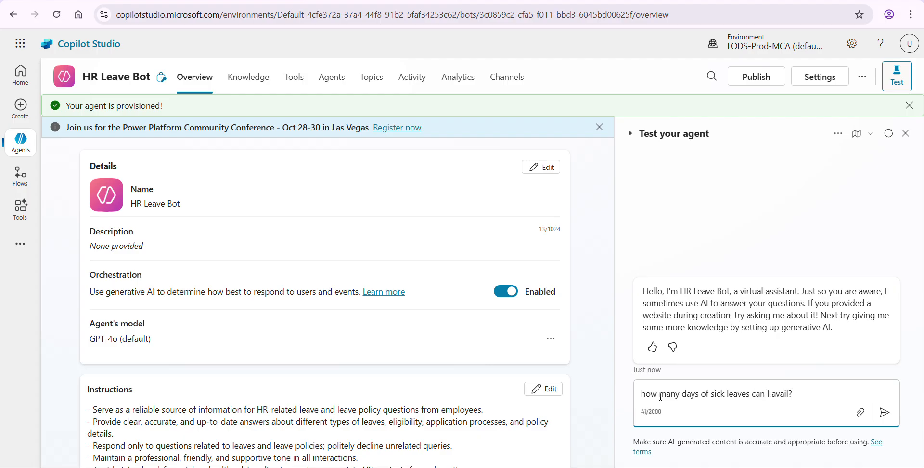
key(Return)
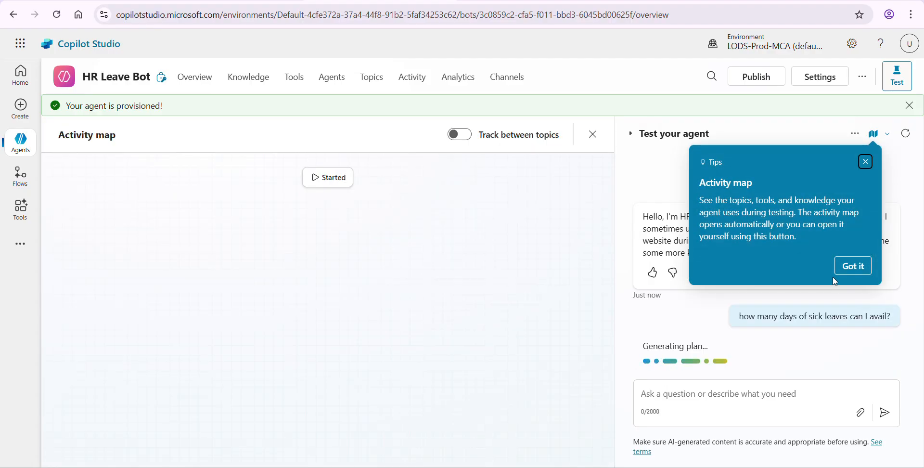
click(850, 271)
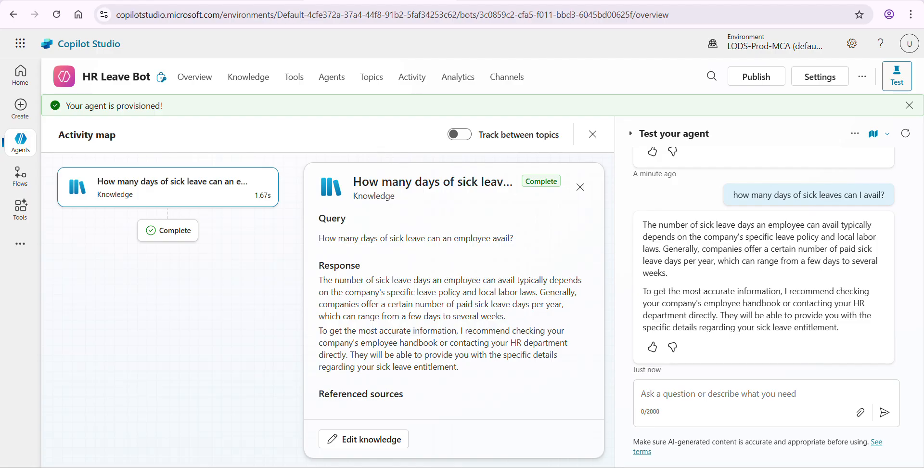
- Start adding Azure AI Search as a knowledge source for the agent, with a new connection
click(250, 82)
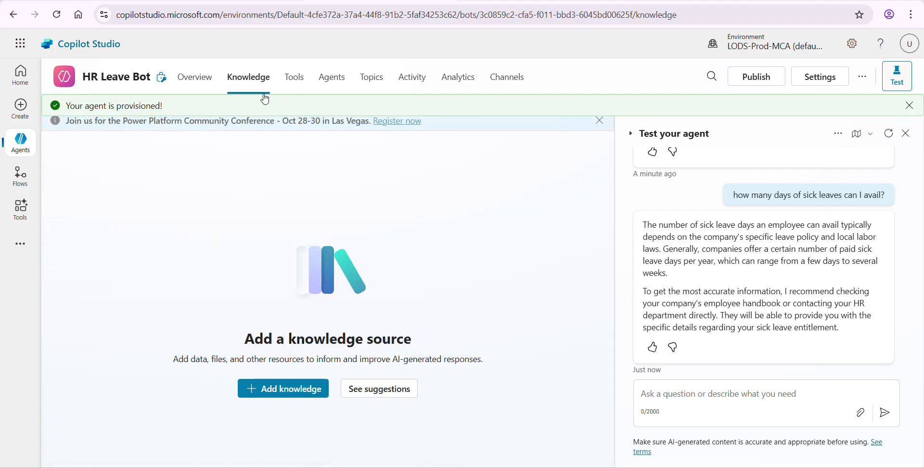
click(299, 388)
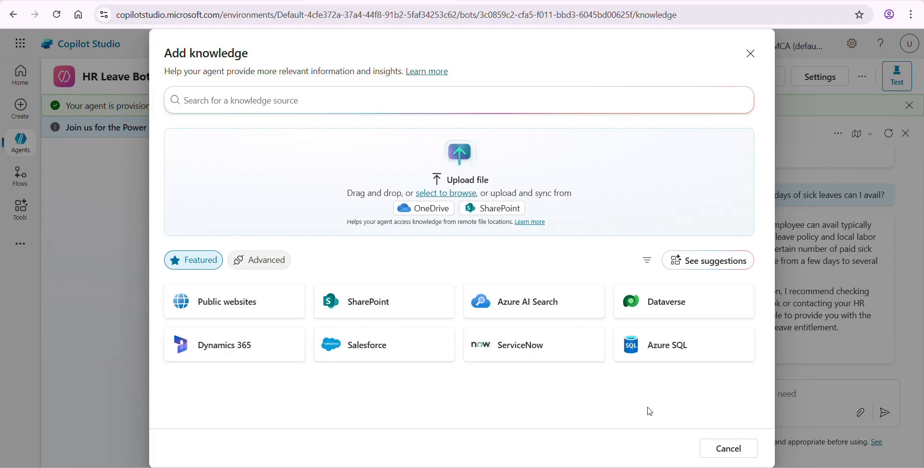
click(539, 302)
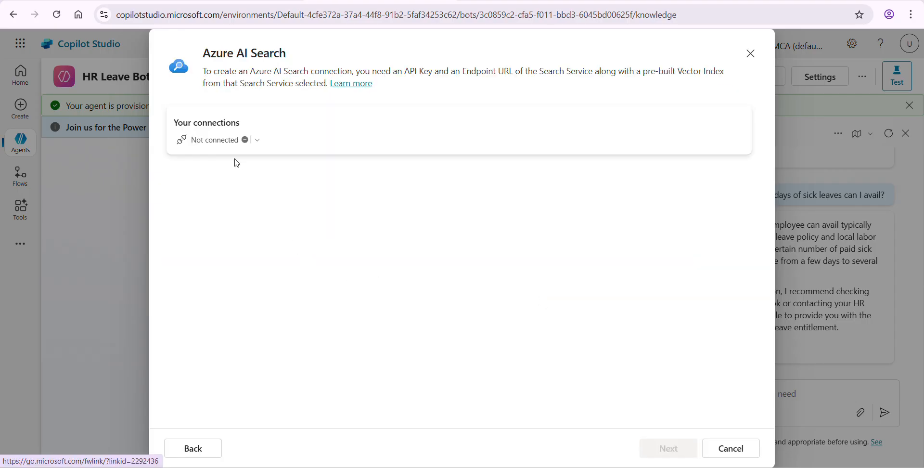
click(256, 140)
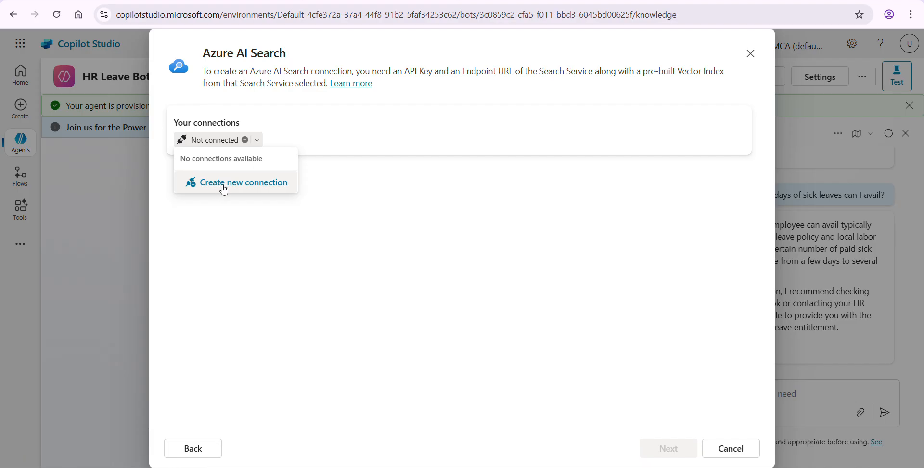
click(255, 189)
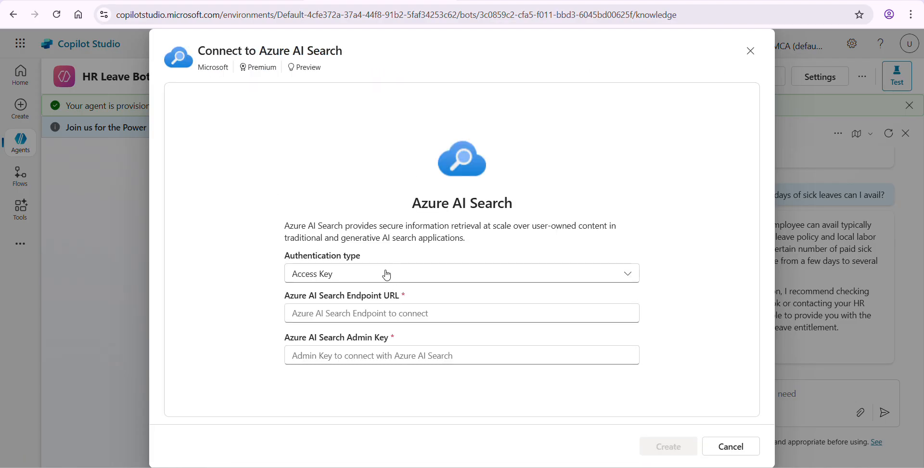
click(386, 274)
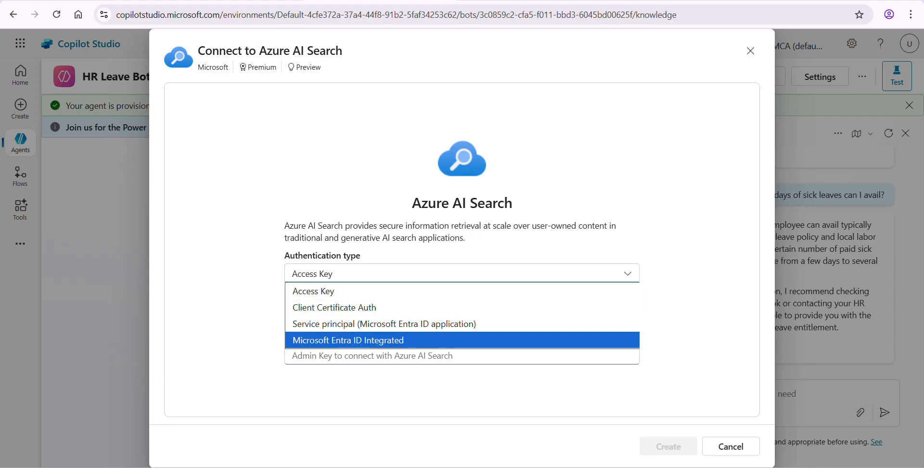
key(Escape)
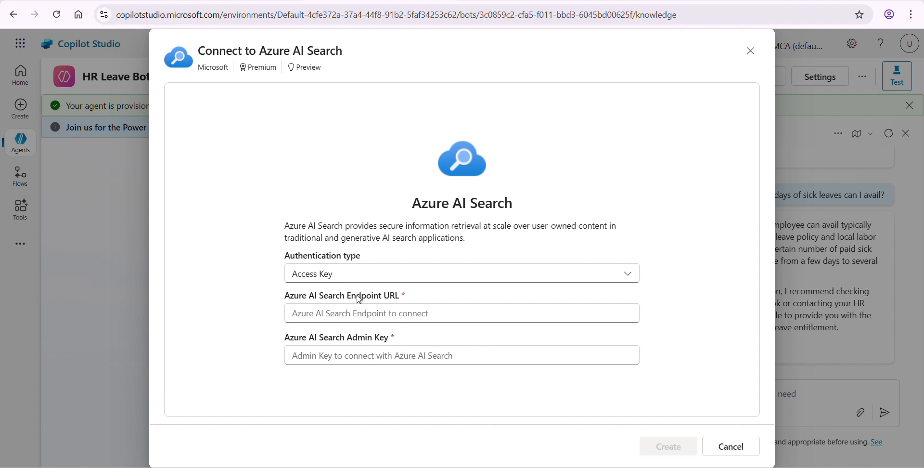
drag(356, 295, 400, 299)
click(424, 299)
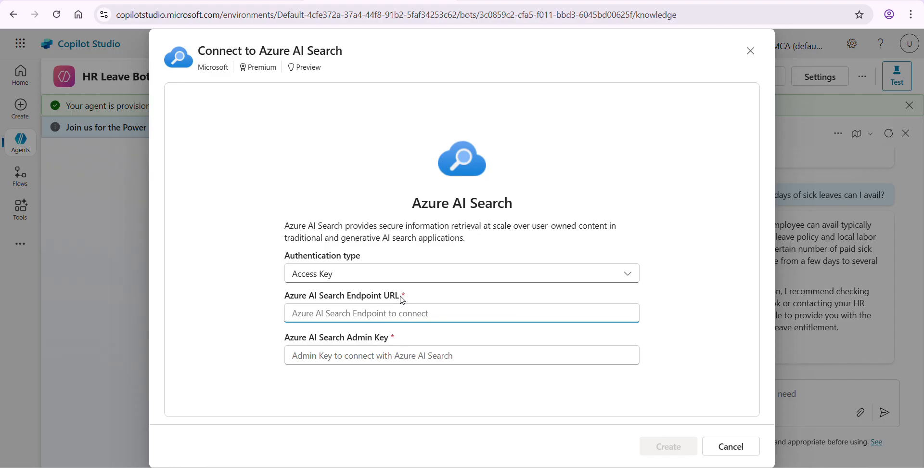
drag(400, 296, 288, 300)
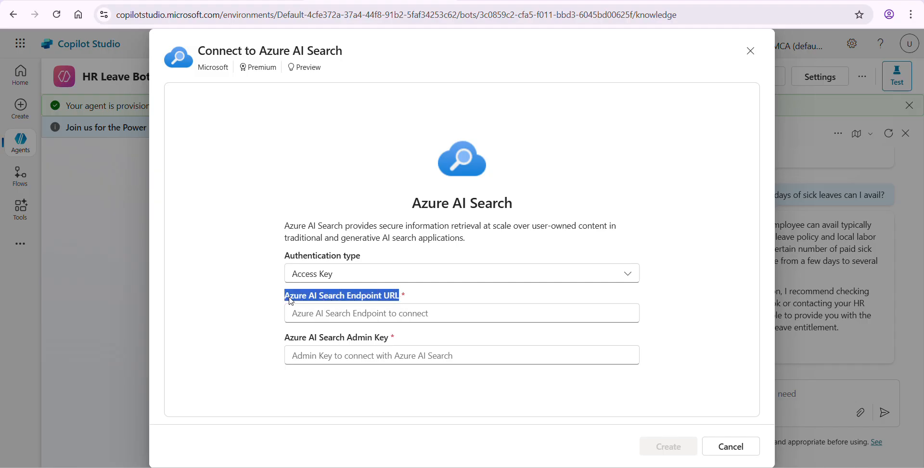
drag(391, 340, 295, 339)
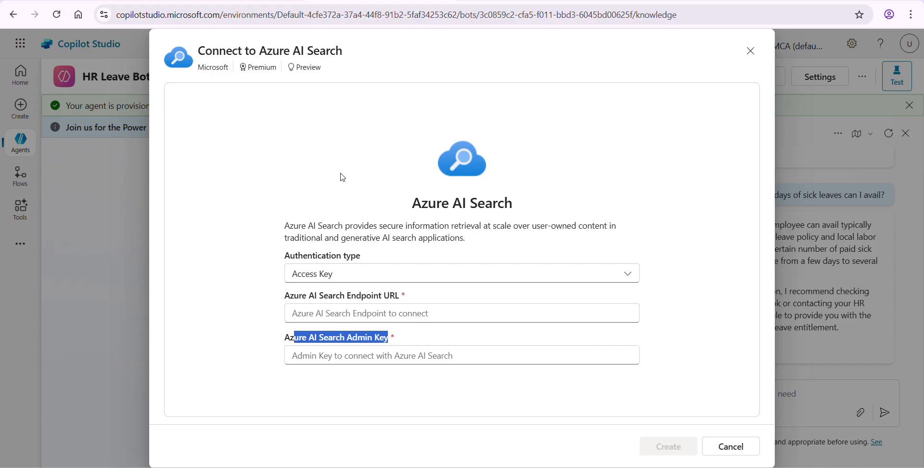
key(alt+Tab)
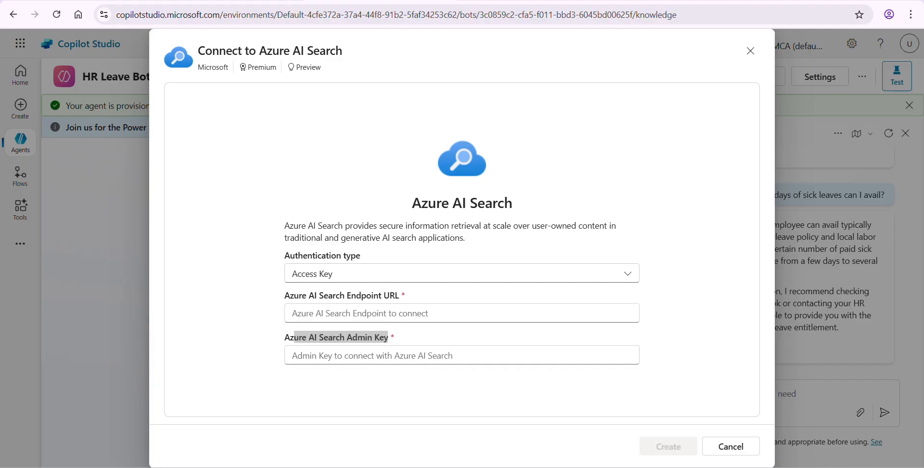
click(364, 312)
text(https://searchleaves55430985.search.windows.net)
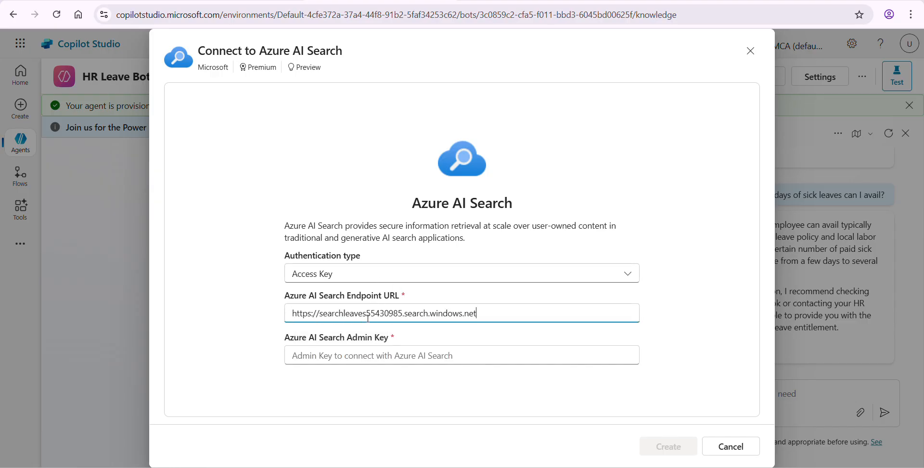
- Paste the Azure AI Search admin key, create the connection, and decline to save the password in the browser
key(alt+Tab)
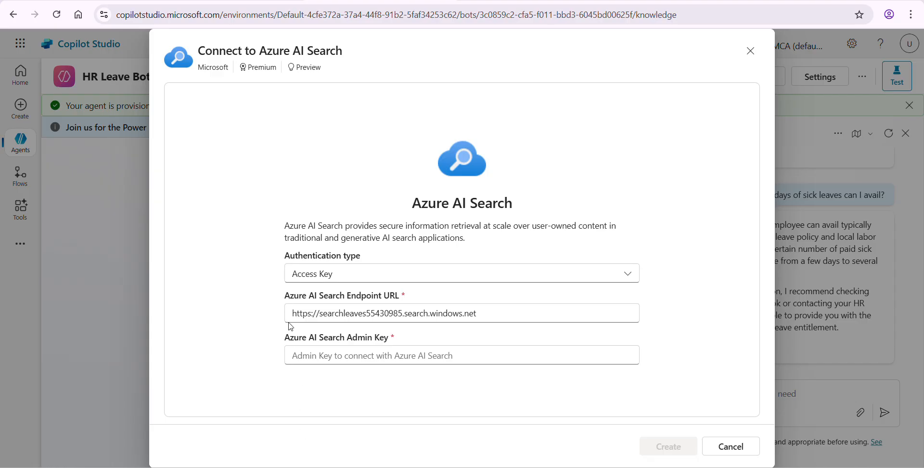
click(329, 356)
key(ctrl+v)
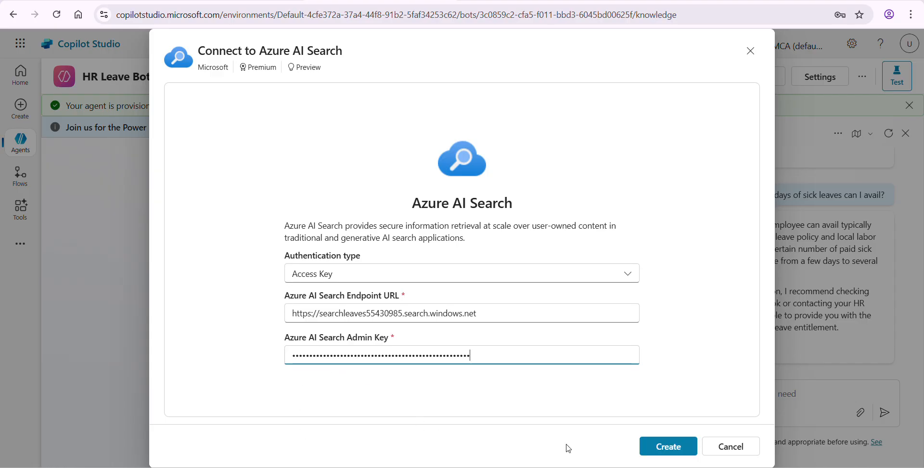
click(668, 446)
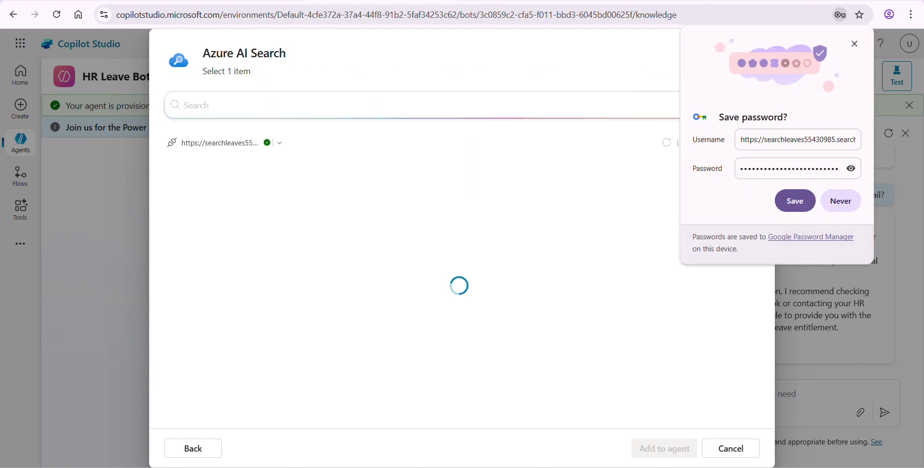
click(836, 203)
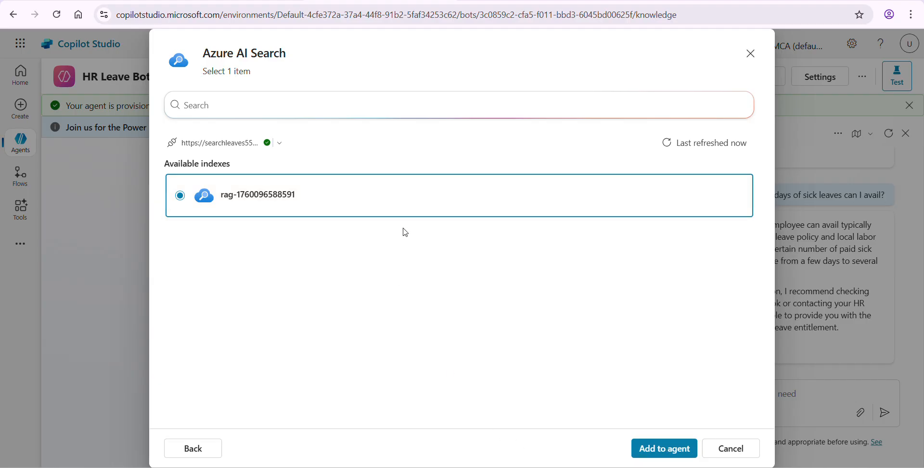
click(666, 449)
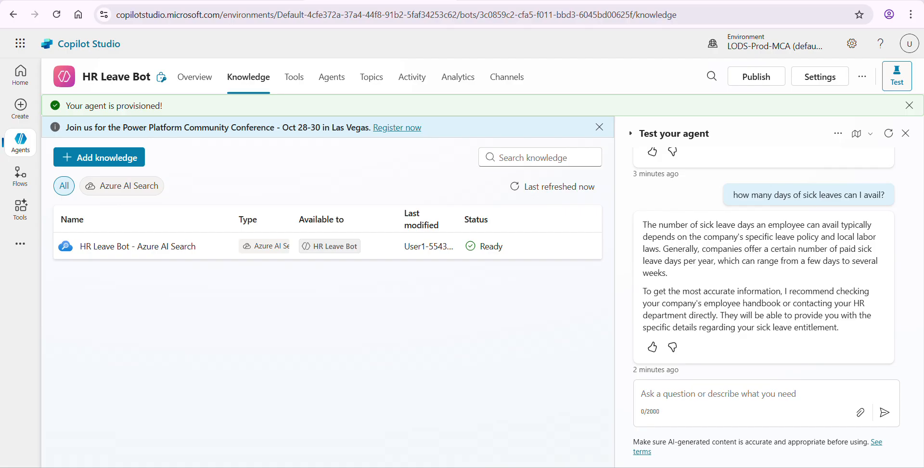
click(198, 78)
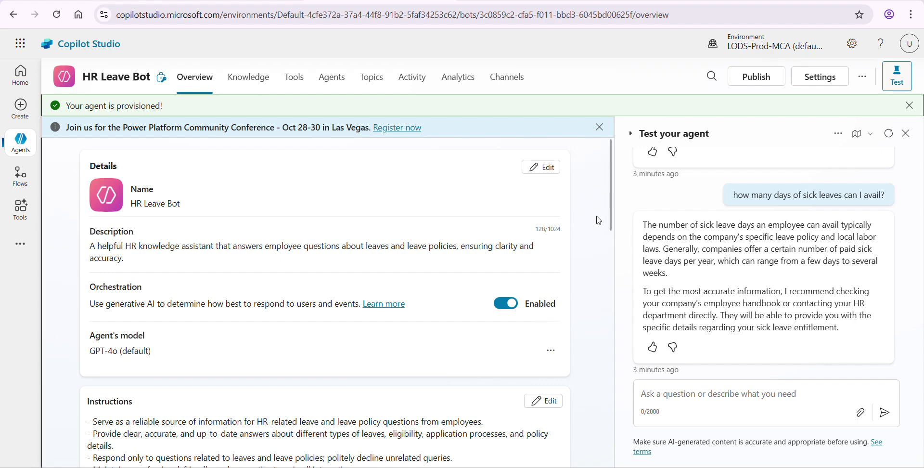
drag(611, 219, 618, 318)
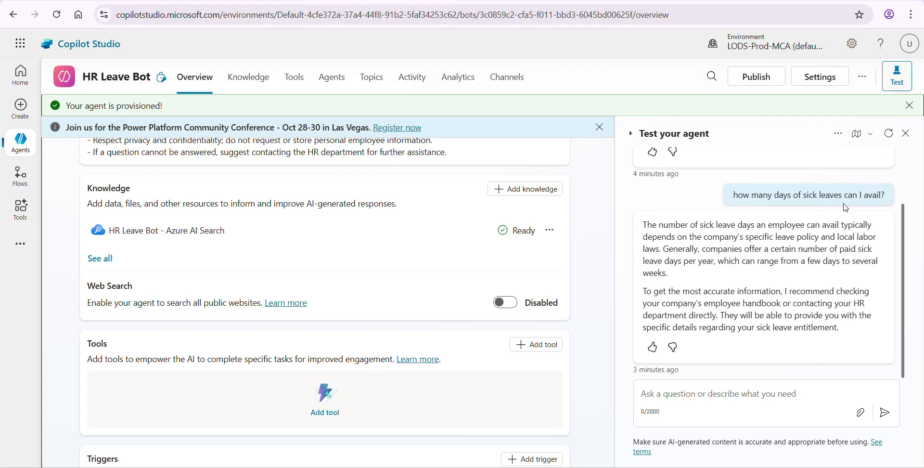
- Start a new test conversation, ask "how many days of sick leaves can I avail?" again, and review the answer and its referenced sources
triple_click(824, 192)
key(ctrl+c)
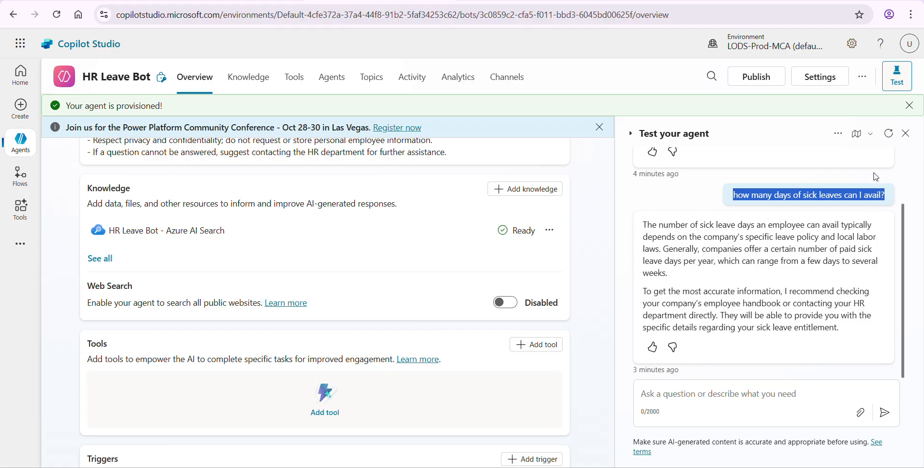
click(889, 134)
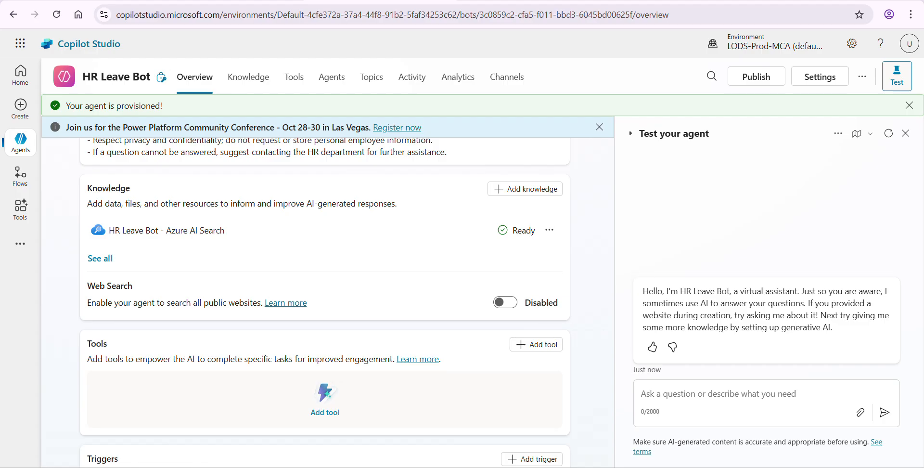
click(751, 394)
key(ctrl+v)
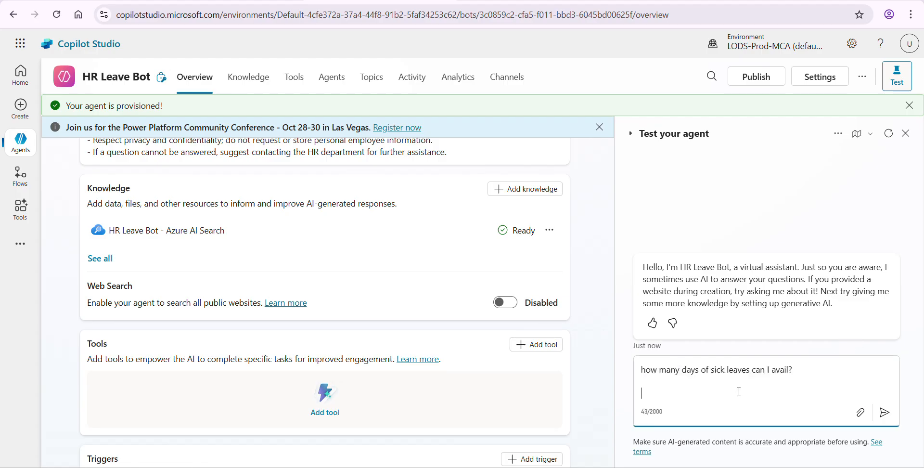
key(BackSpace)
key(BackSpace)
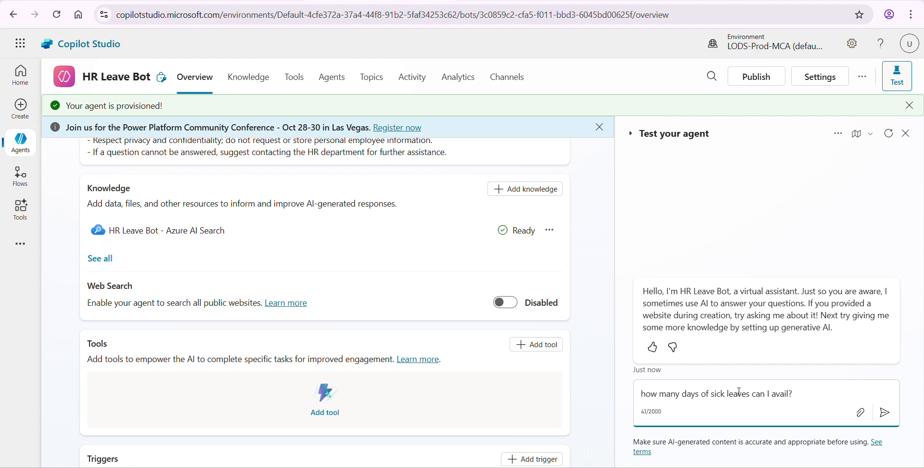
key(Return)
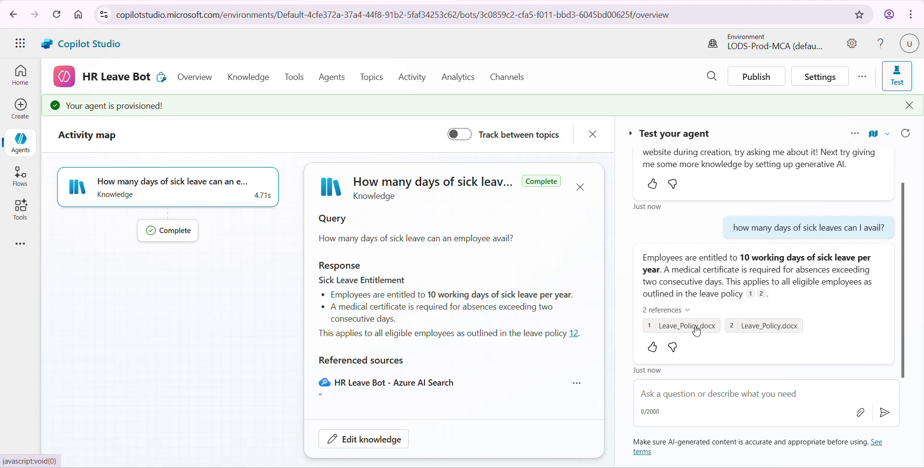
drag(602, 252, 544, 308)
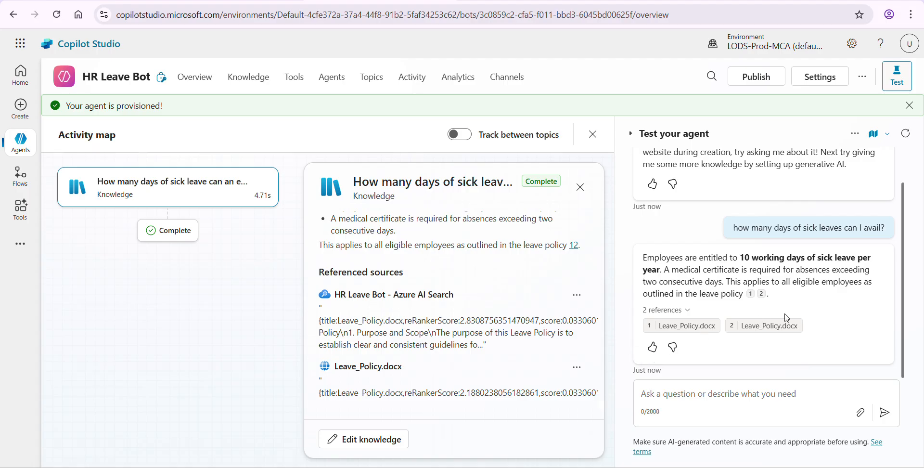
drag(666, 259, 779, 262)
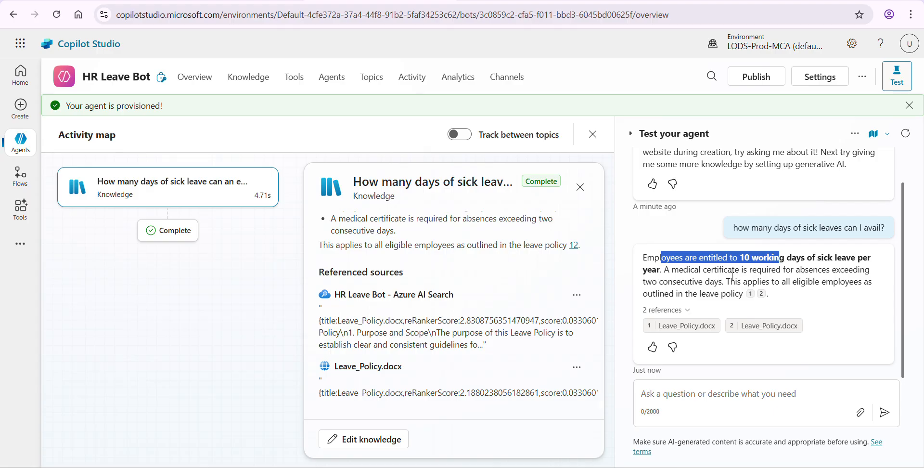
- Ask the agent "how many days of annual leaves can I avail?" in the test chat and review the entitlement in the answer
click(682, 410)
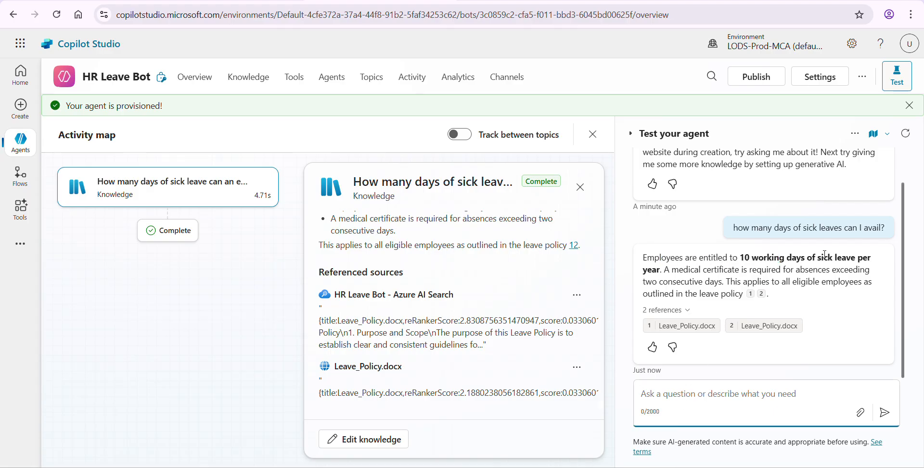
text(how m)
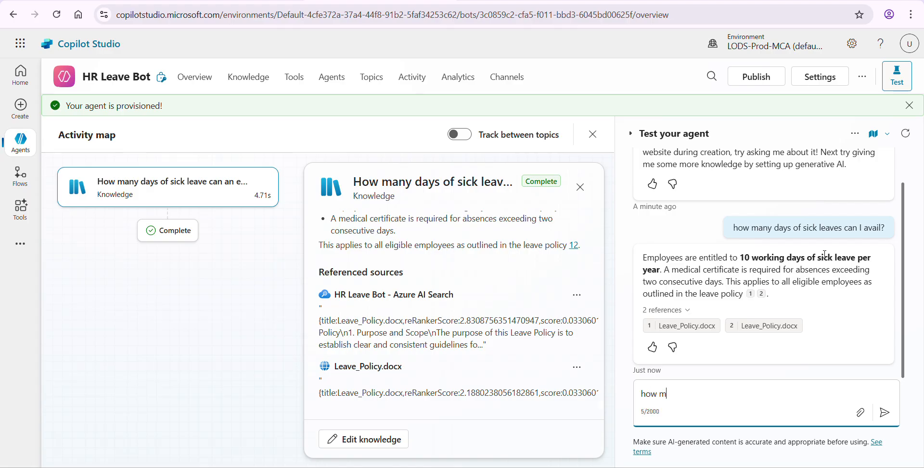
text(any days of annu)
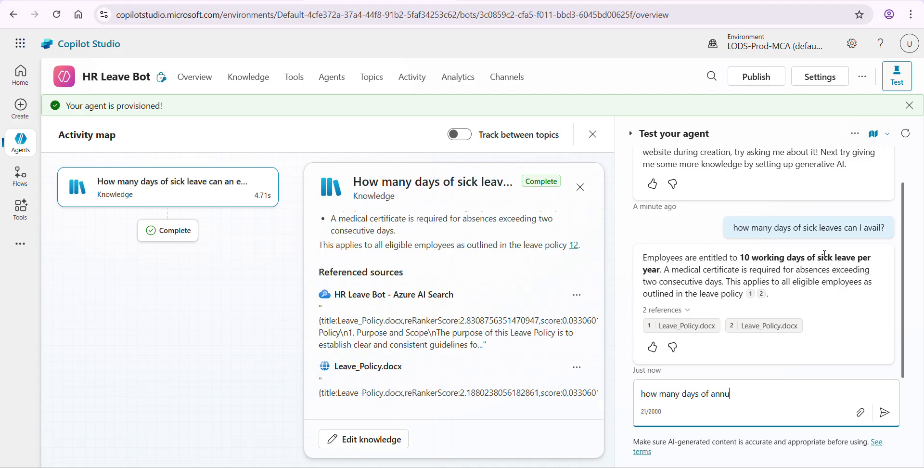
text(al leaves can I aail)
key(BackSpace)
key(BackSpace)
key(BackSpace)
text(vail?)
key(Return)
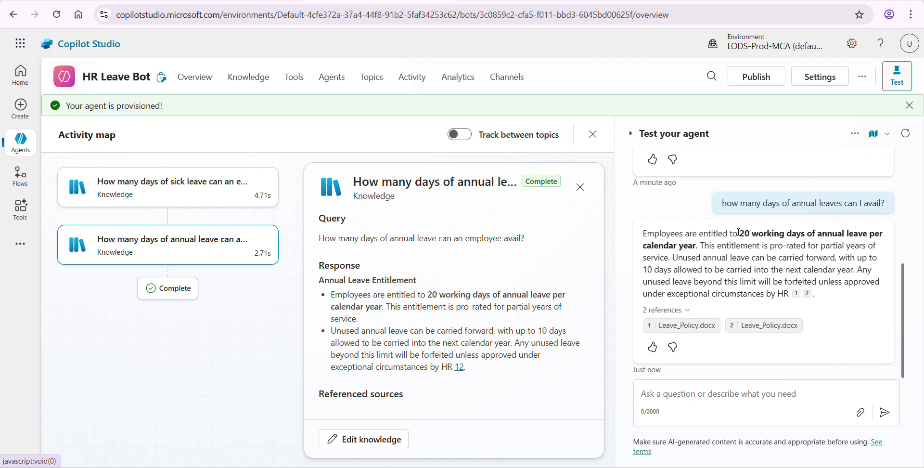
drag(738, 232, 776, 232)
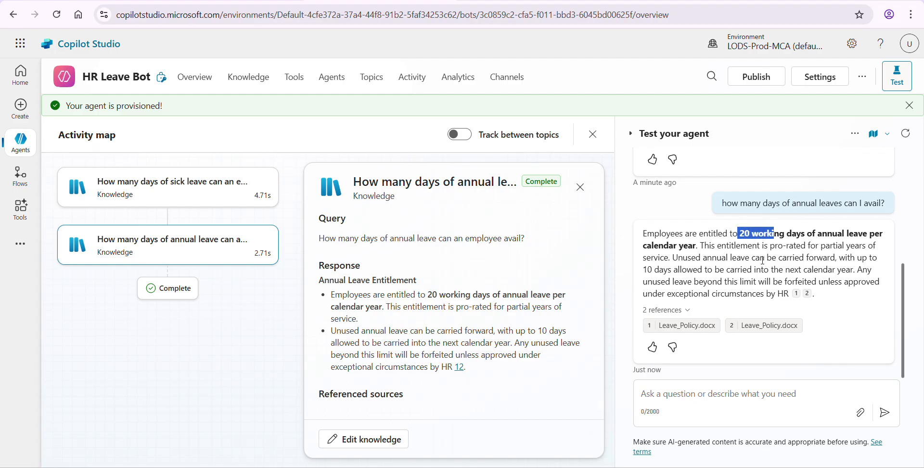